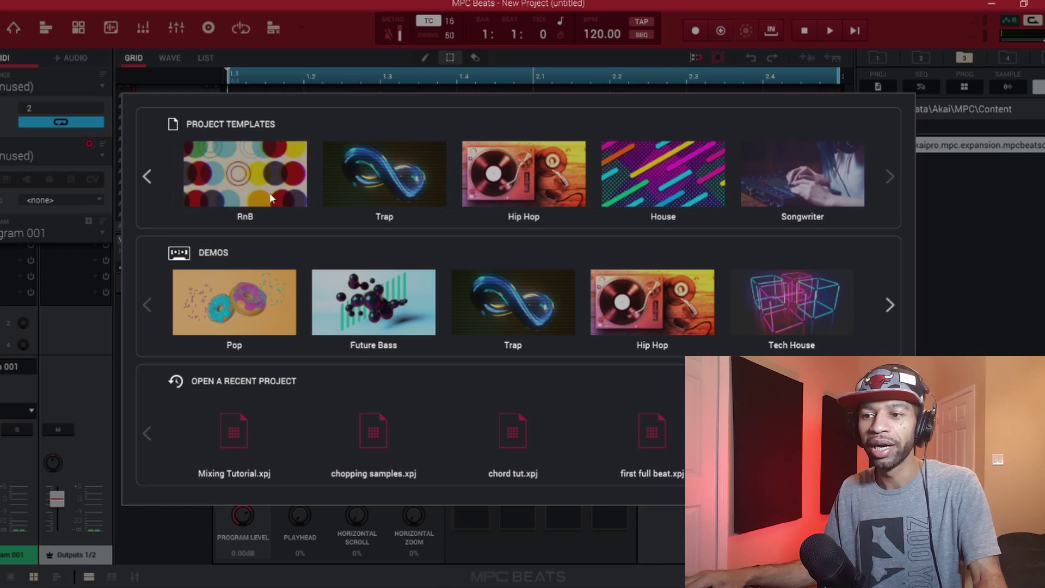
Step: Start a new project from the Hip Hop project template and open the program editor
click(472, 175)
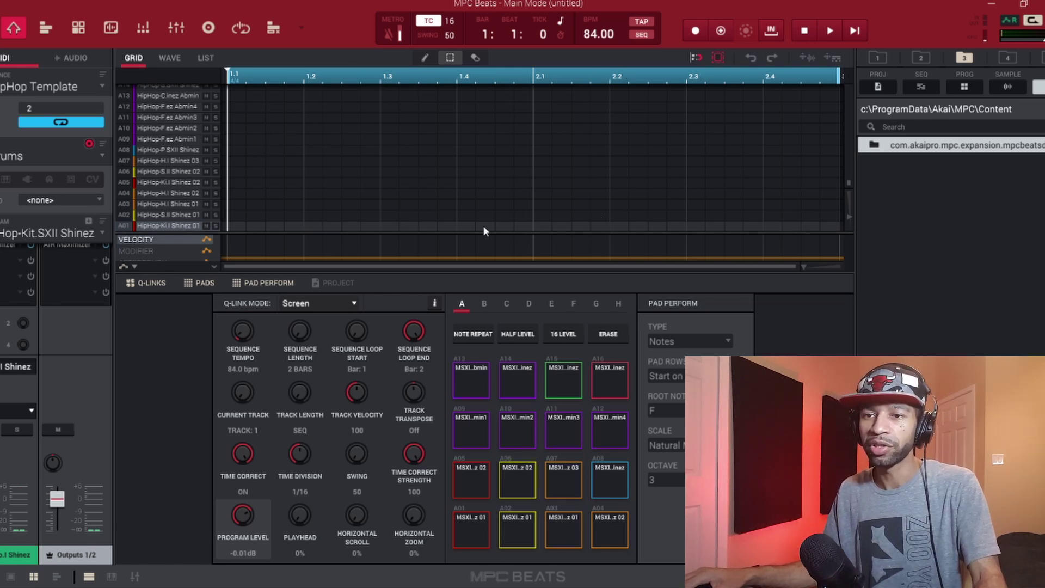
click(79, 28)
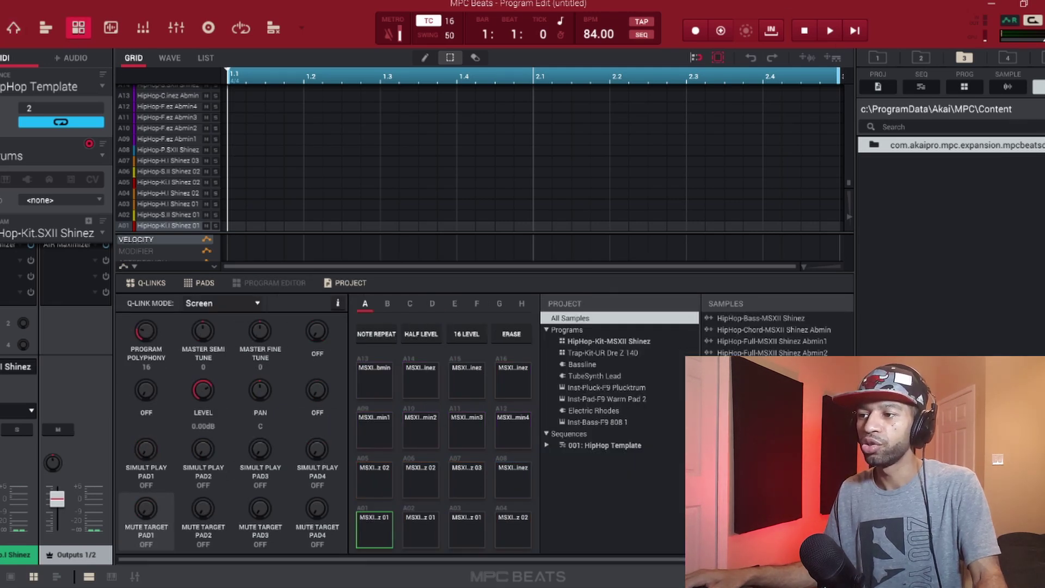
Step: Browse the files on the Desktop to the Loops for drumkit folder inside My Drum Kit
click(1043, 115)
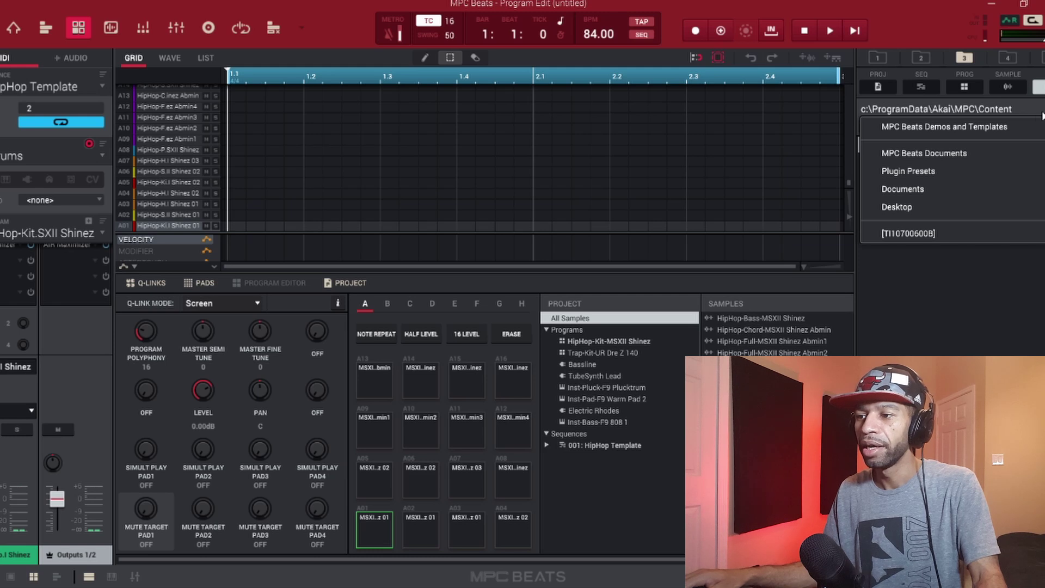
click(954, 209)
scroll(951, 202, down, 10)
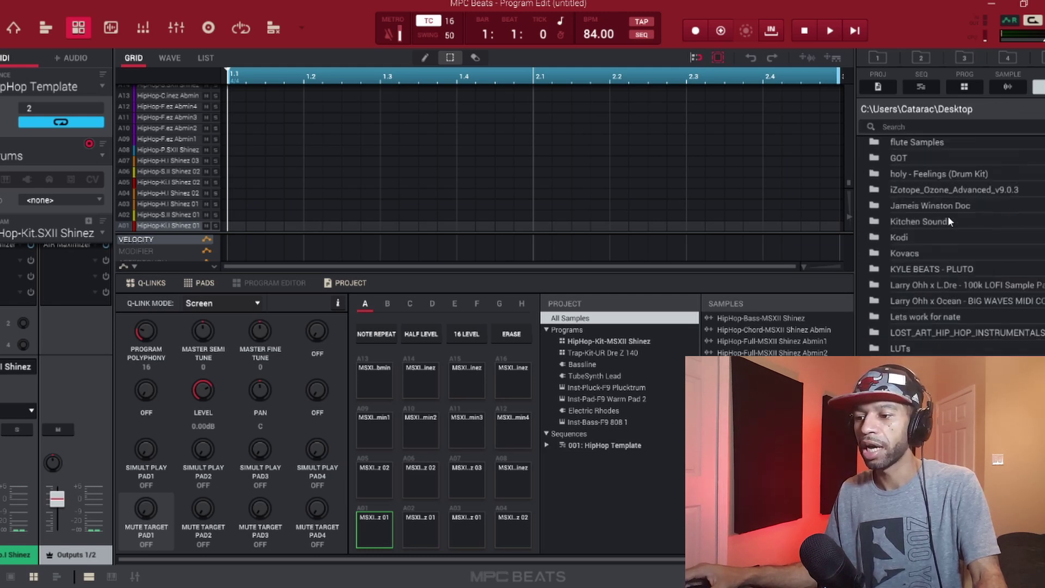
scroll(949, 215, down, 3)
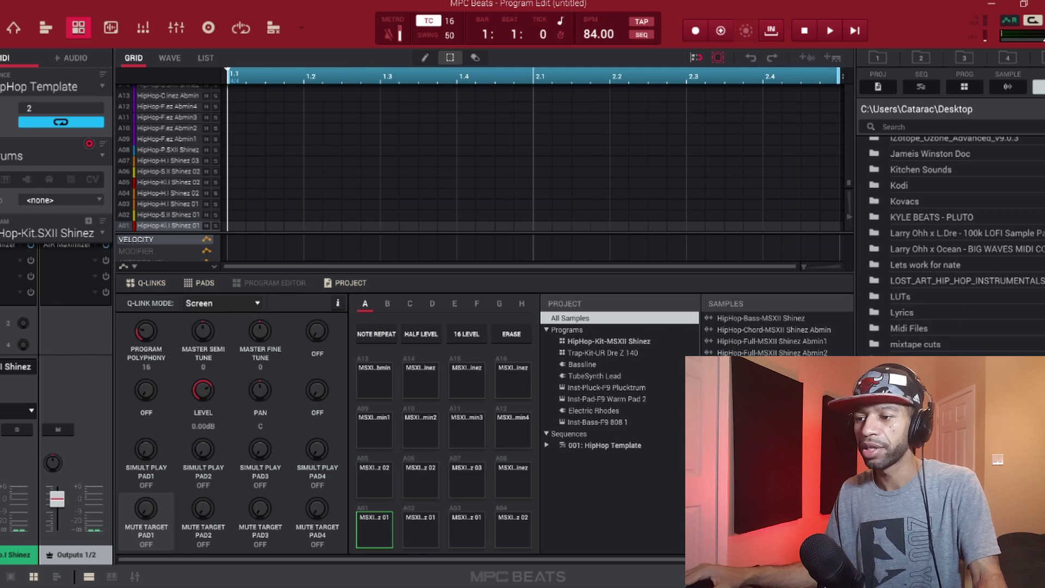
double_click(920, 363)
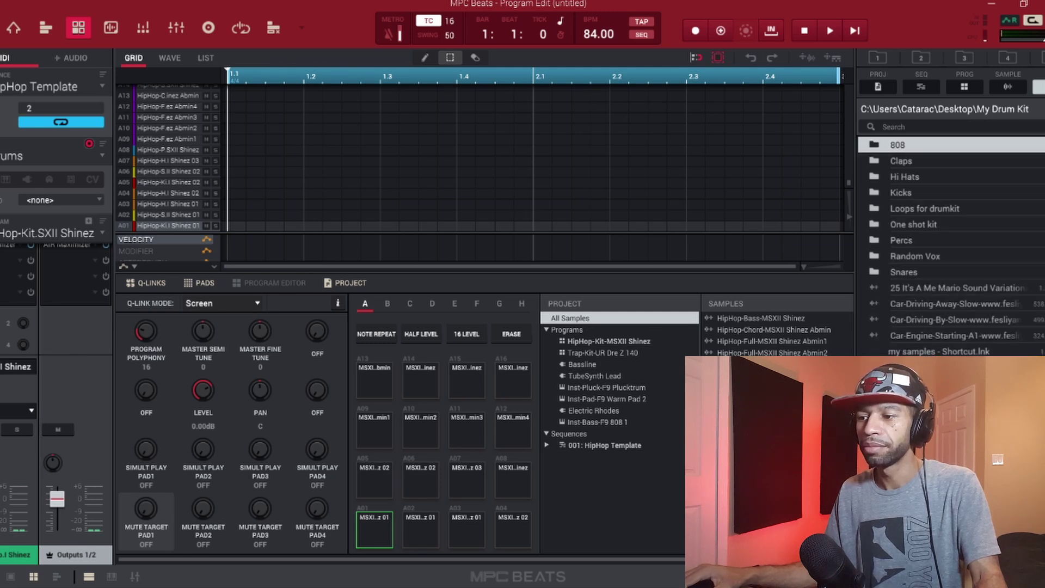
click(913, 213)
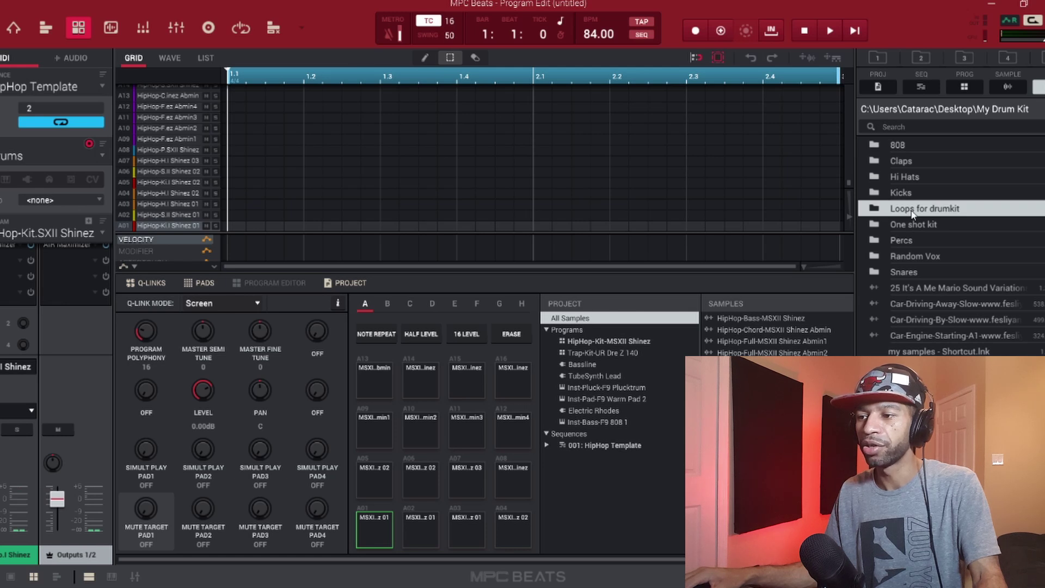
double_click(912, 213)
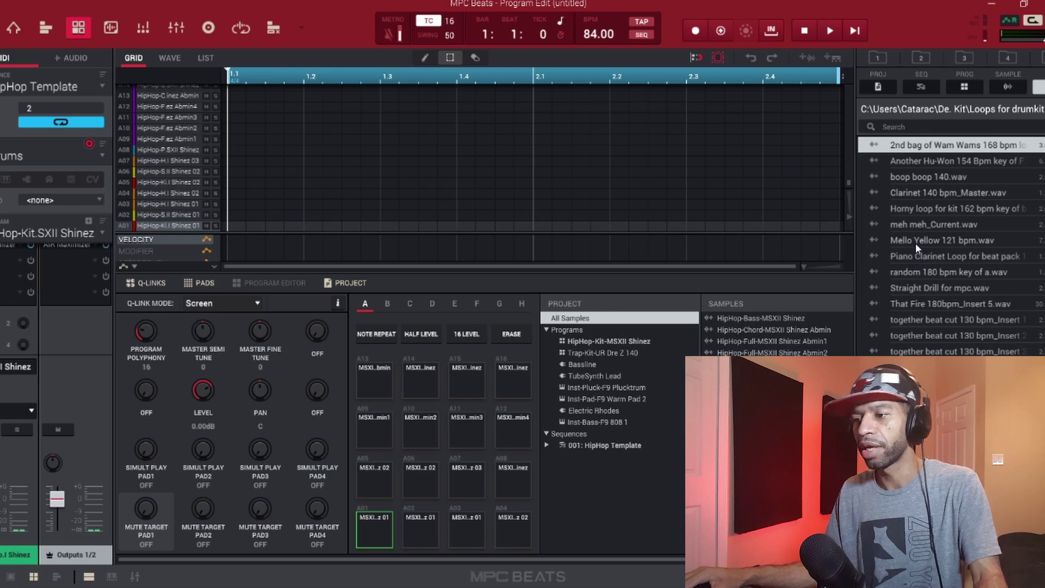
Step: Add the loop Mello Yellow 121 bpm.wav to the project's samples, hide the file browser and open the loop for sample editing
drag(918, 240, 667, 487)
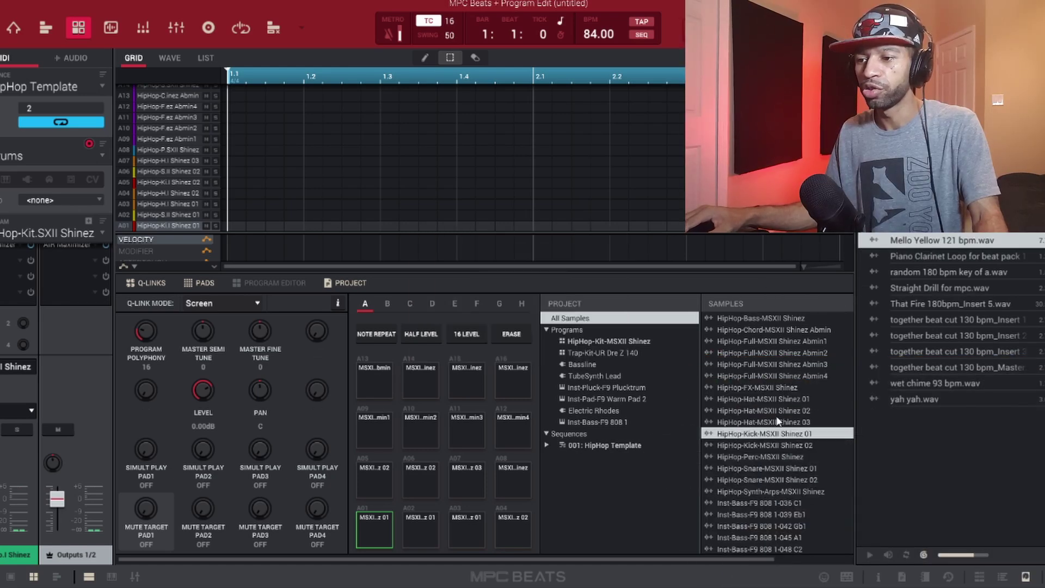
click(1026, 577)
scroll(887, 404, down, 10)
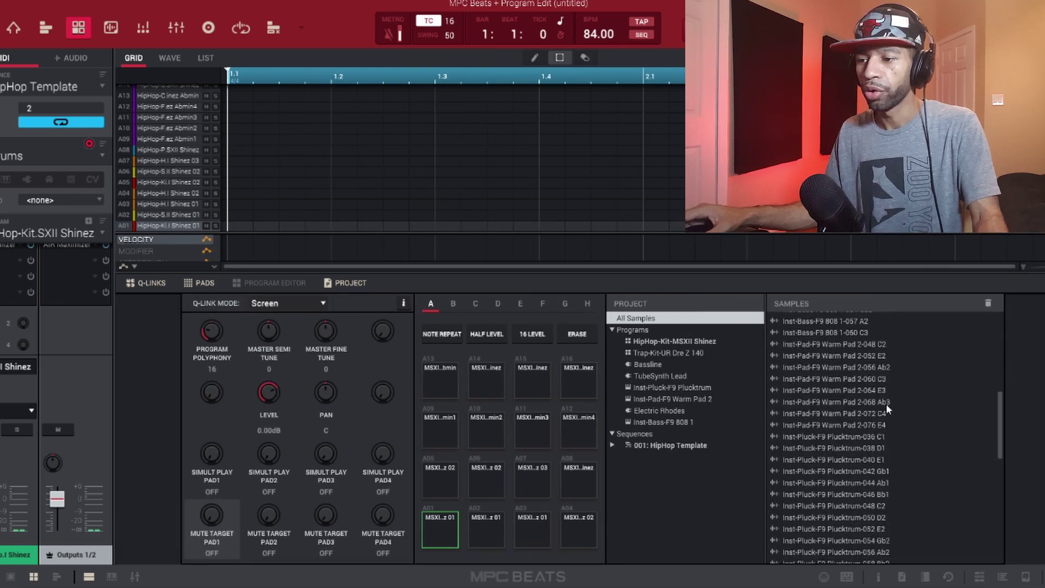
scroll(886, 403, down, 7)
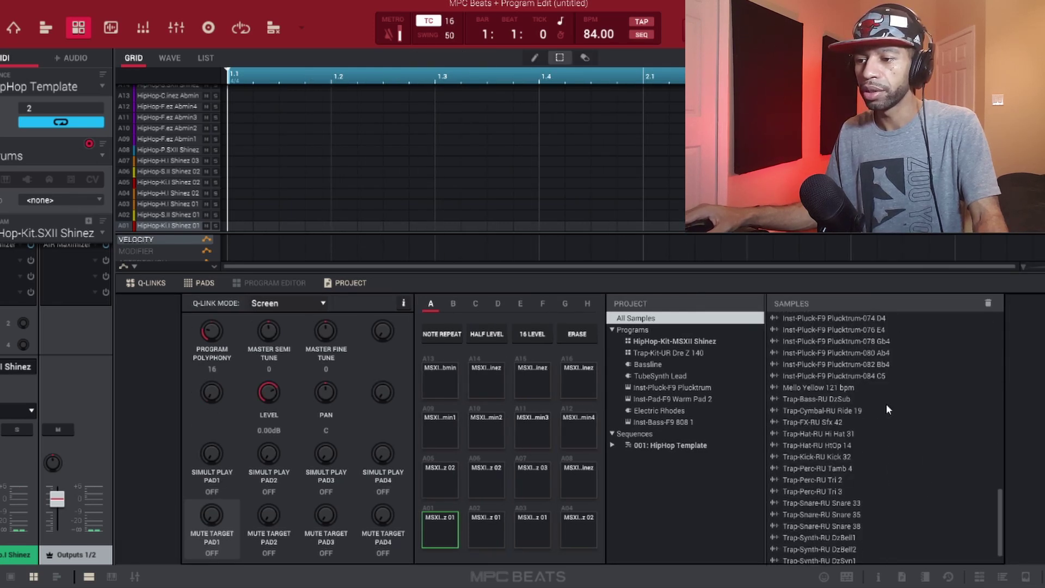
double_click(813, 388)
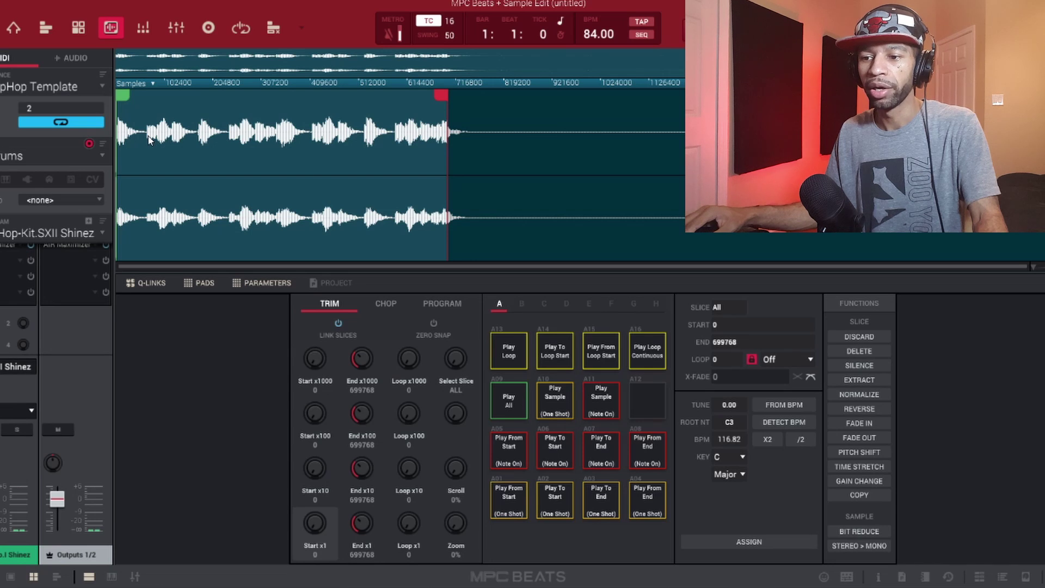
Step: Chop the loop manually into 15 slices by adding slice markers in time with the notes during playback
click(384, 304)
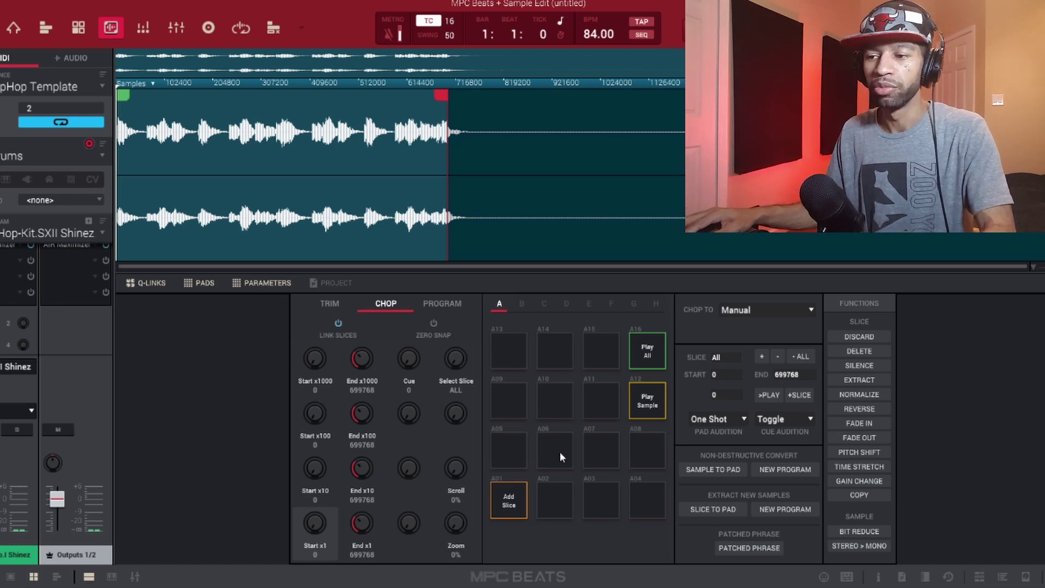
click(643, 366)
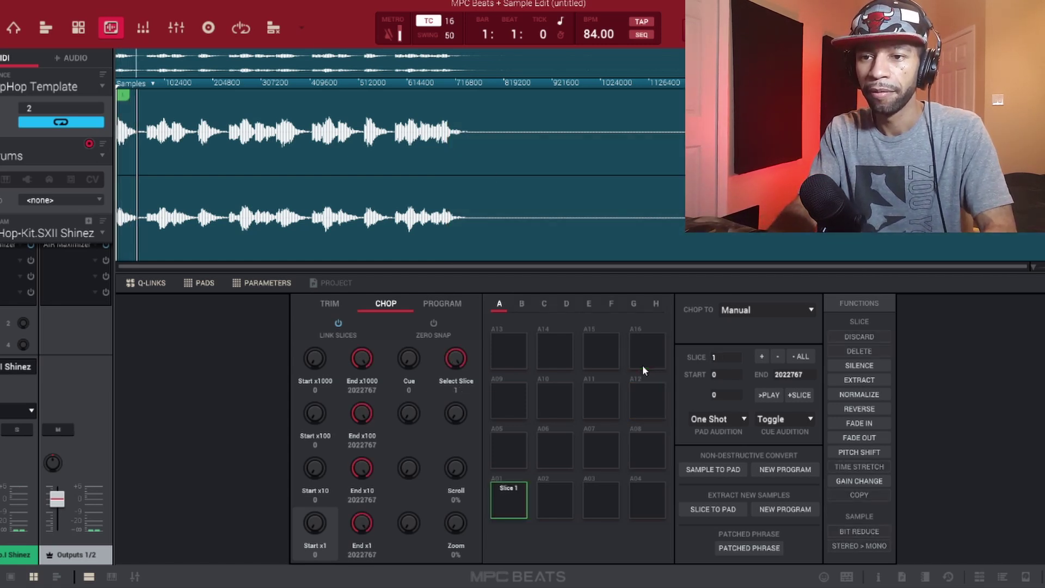
click(643, 367)
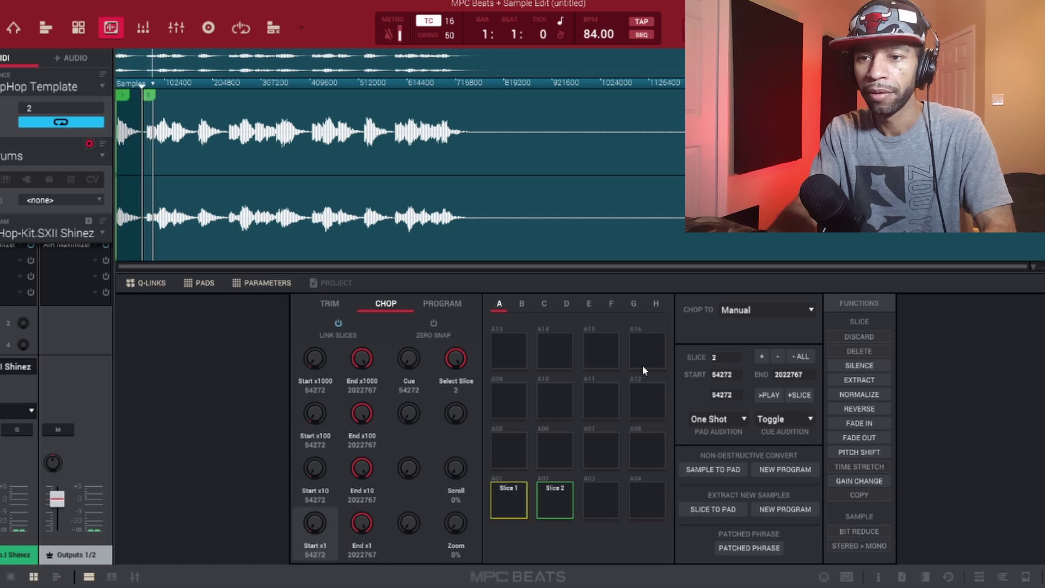
click(643, 367)
click(642, 365)
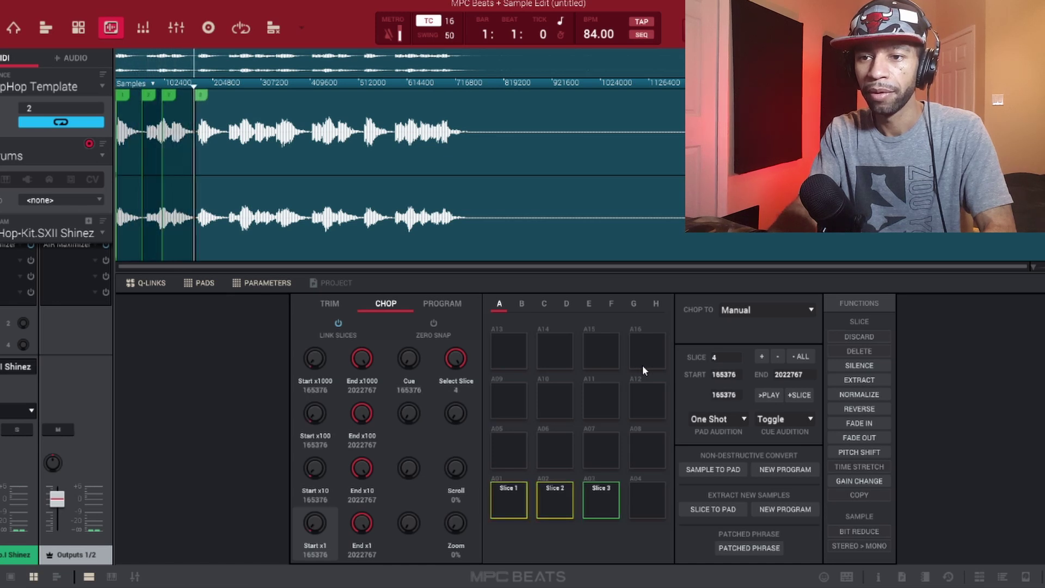
click(642, 365)
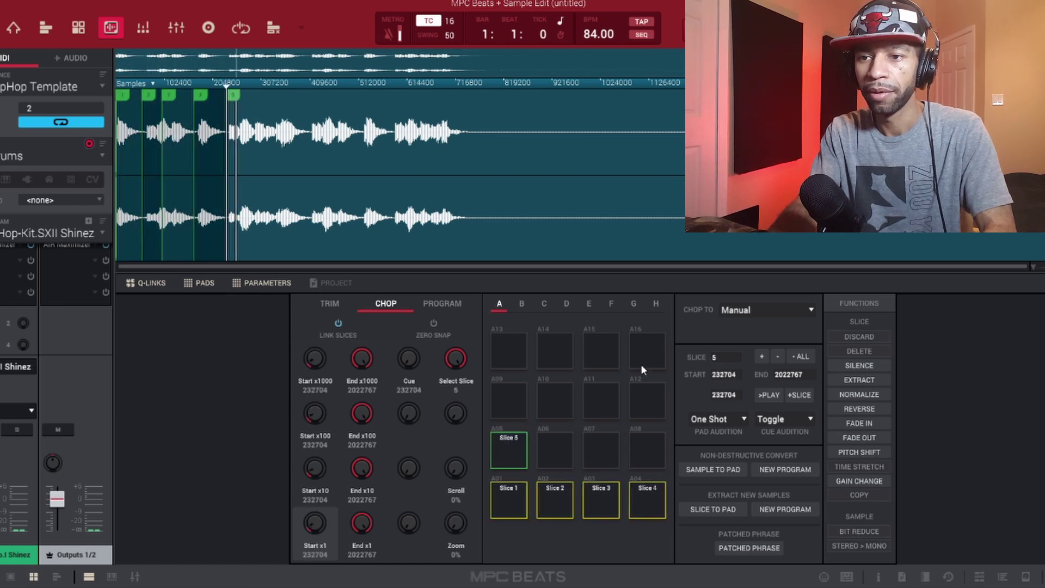
click(641, 364)
click(642, 362)
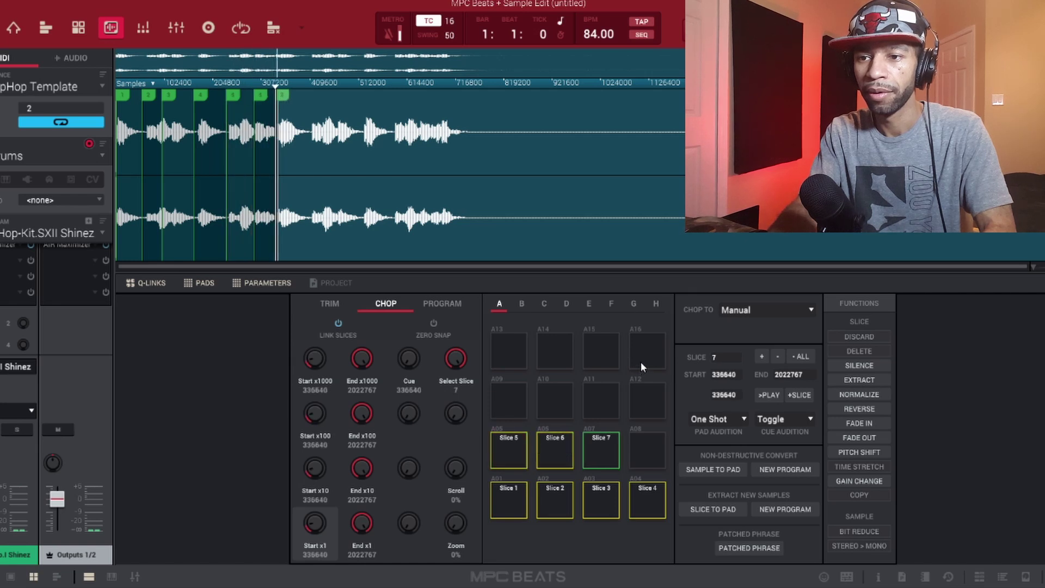
click(642, 362)
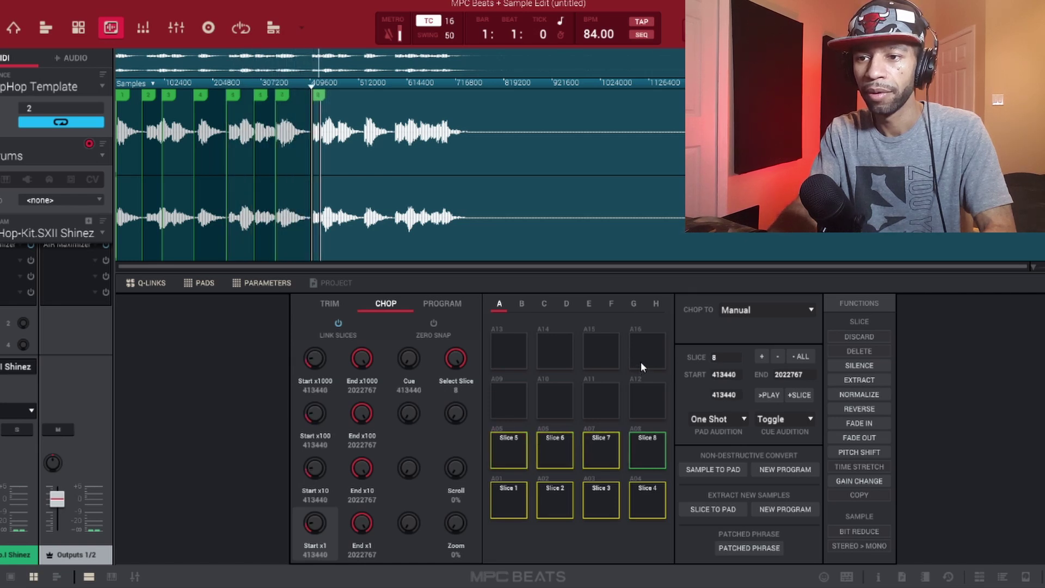
click(641, 362)
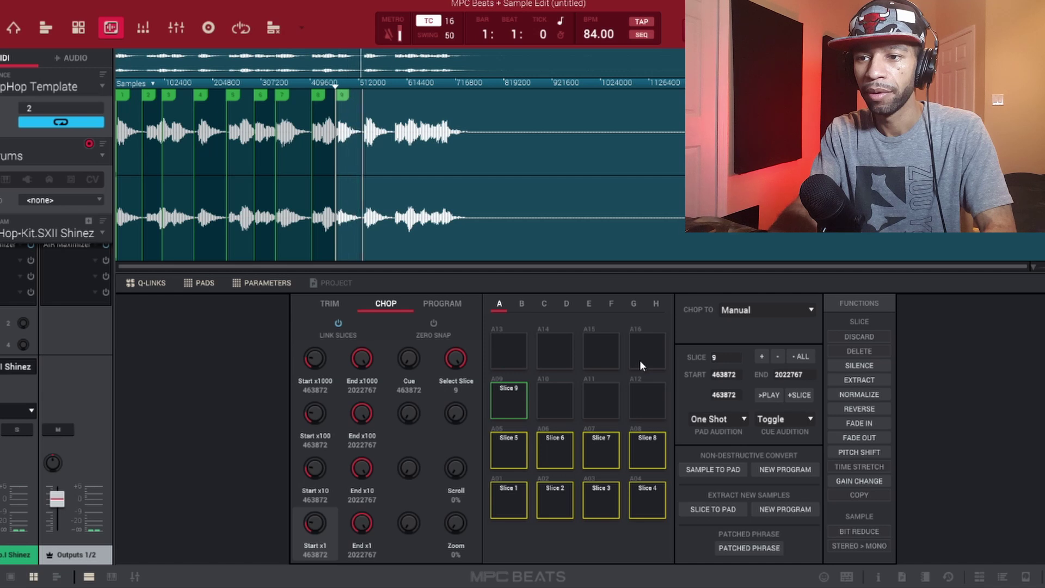
click(639, 361)
click(640, 358)
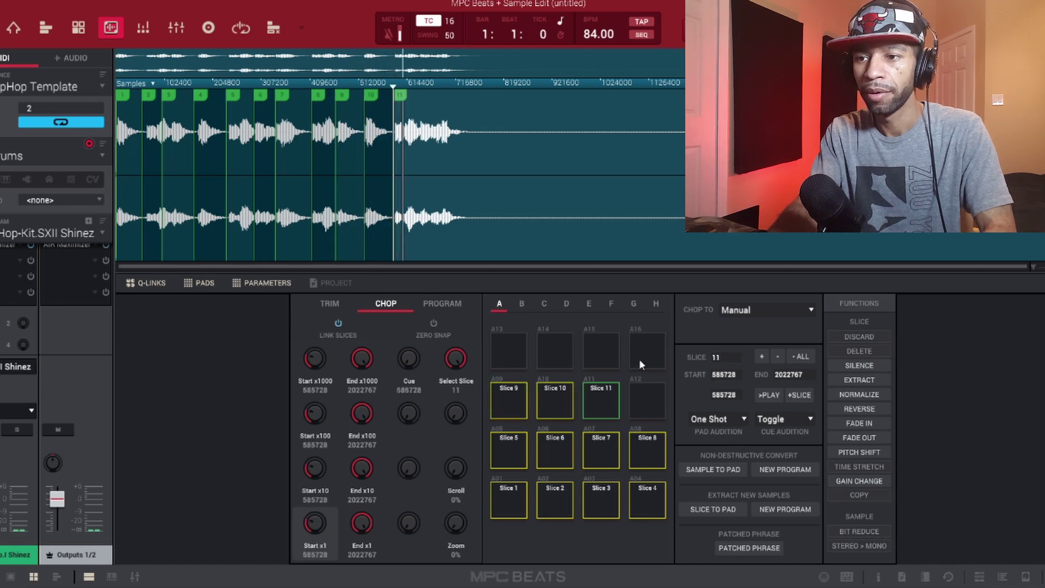
click(639, 359)
click(640, 358)
click(639, 358)
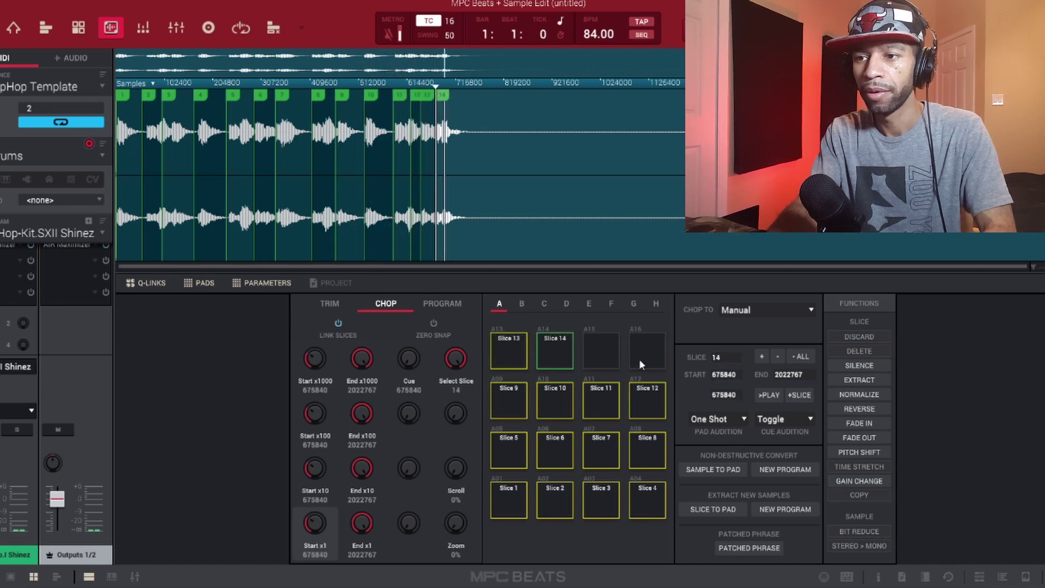
click(639, 359)
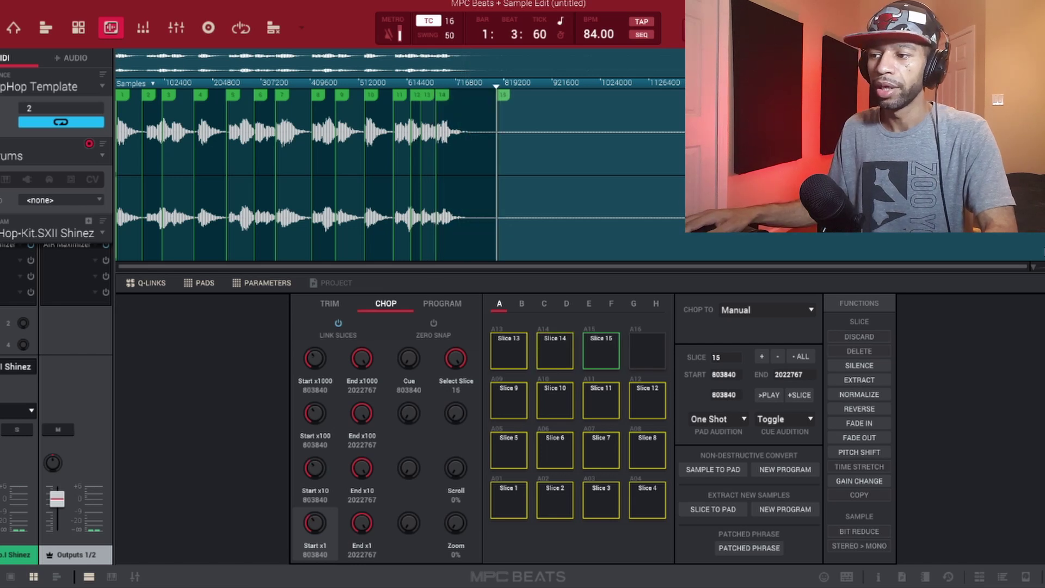
Step: Move the start of slice 2 to its note's attack, add another slice marker before the following one and fine-tune its start
drag(1037, 271, 1038, 268)
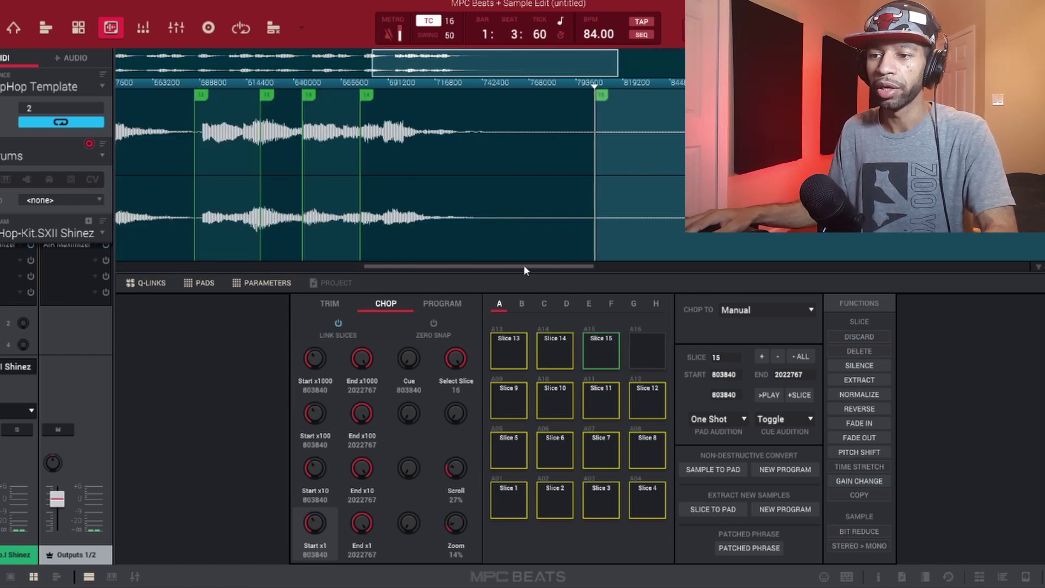
drag(523, 264, 188, 269)
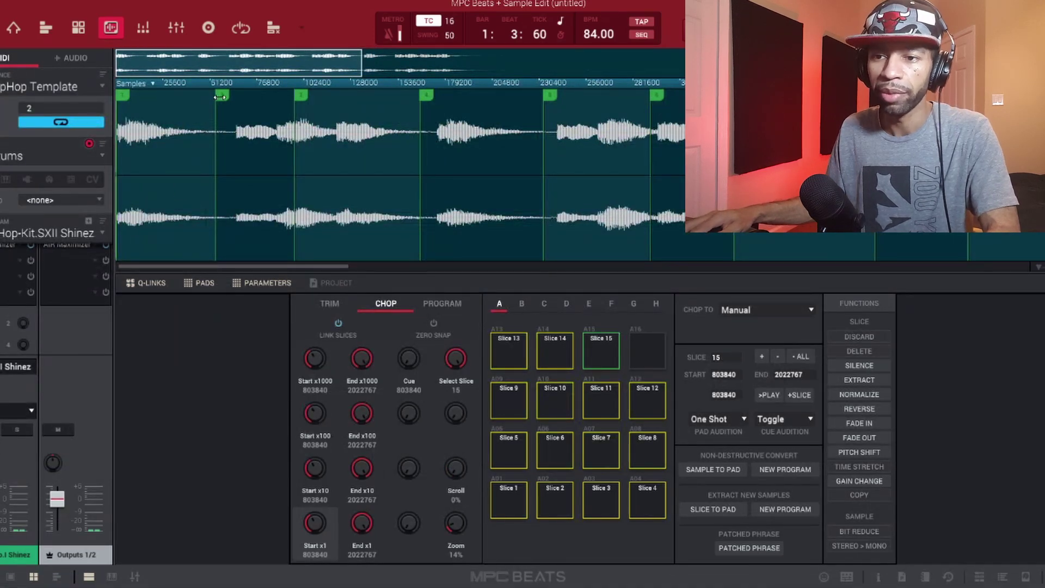
drag(220, 96, 268, 96)
click(264, 97)
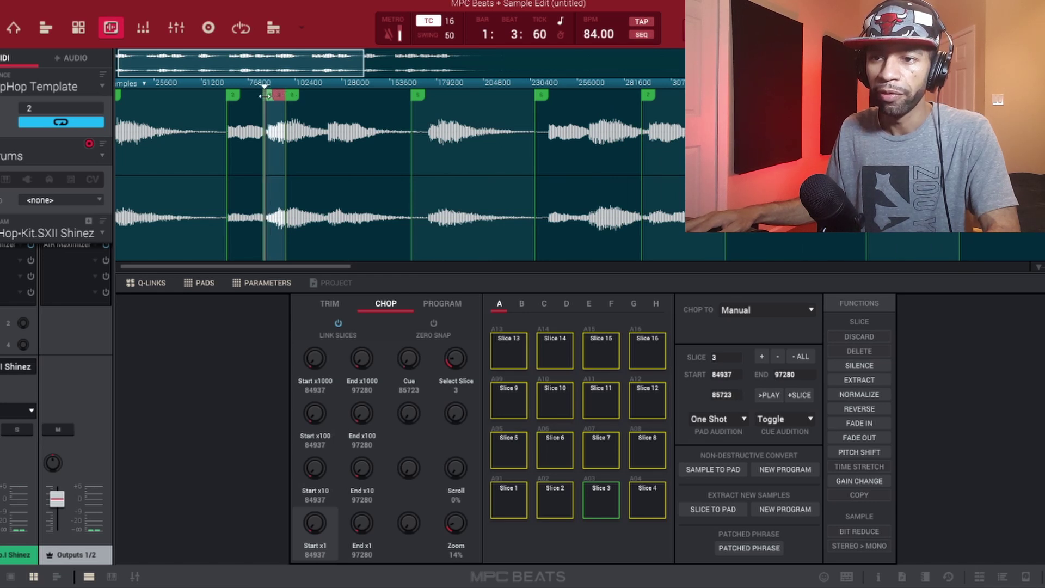
drag(265, 96, 271, 96)
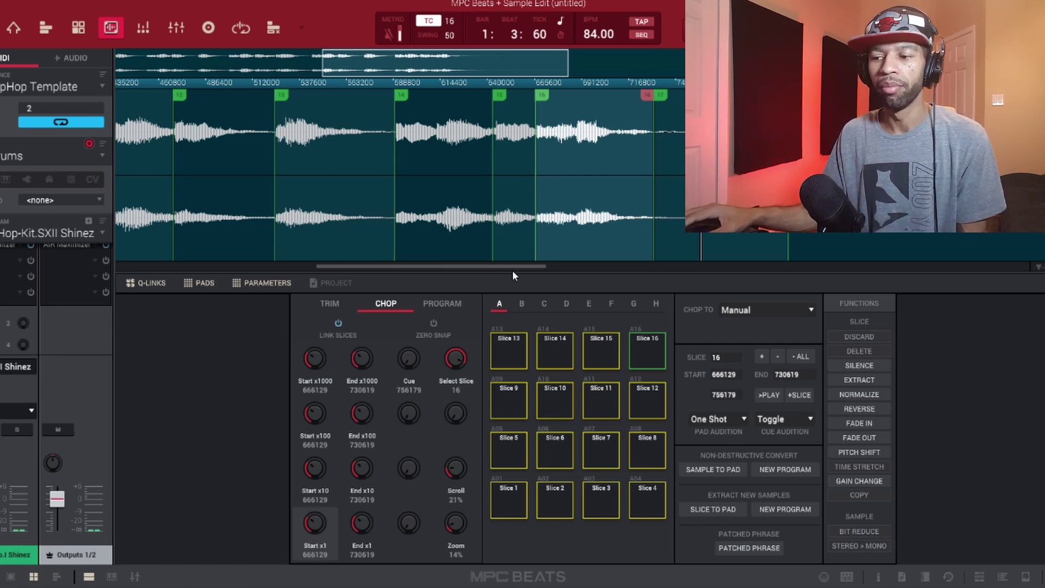
Step: Convert the slices to a new program with new cropped samples and load the Mello Yellow 121 bpmch program on the Drums track
click(797, 511)
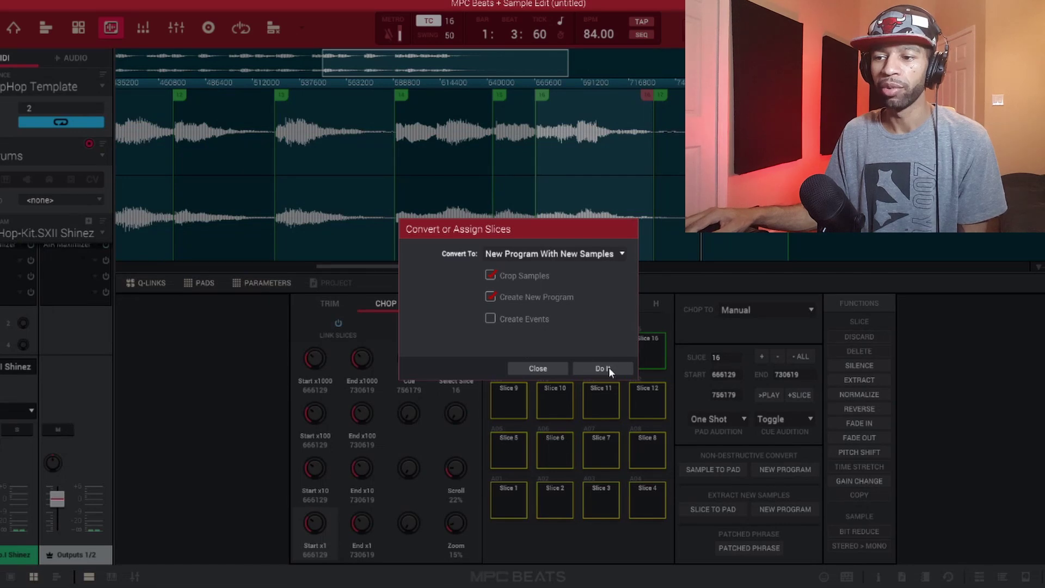
click(608, 369)
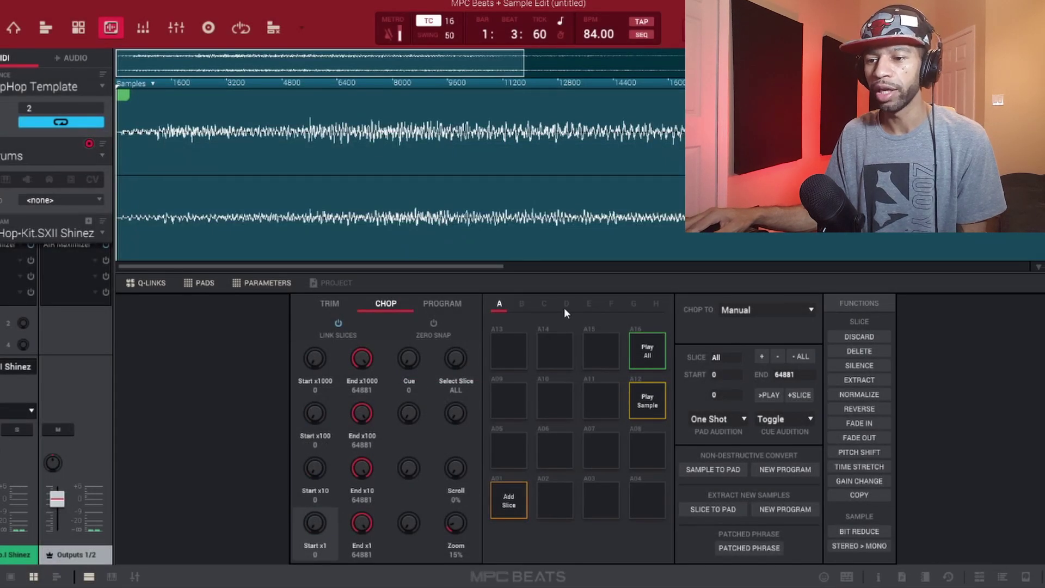
click(421, 304)
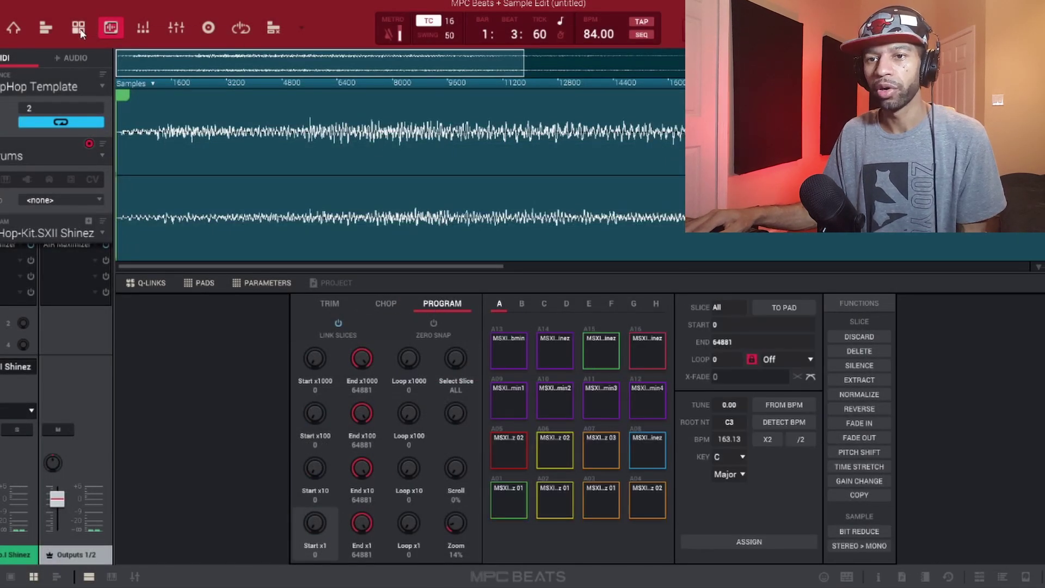
click(79, 30)
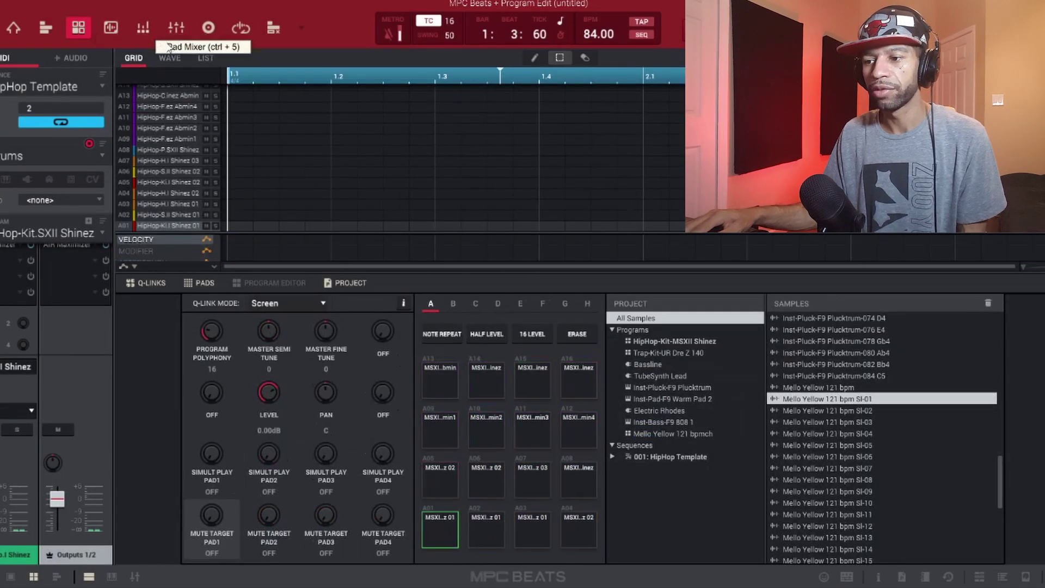
double_click(658, 433)
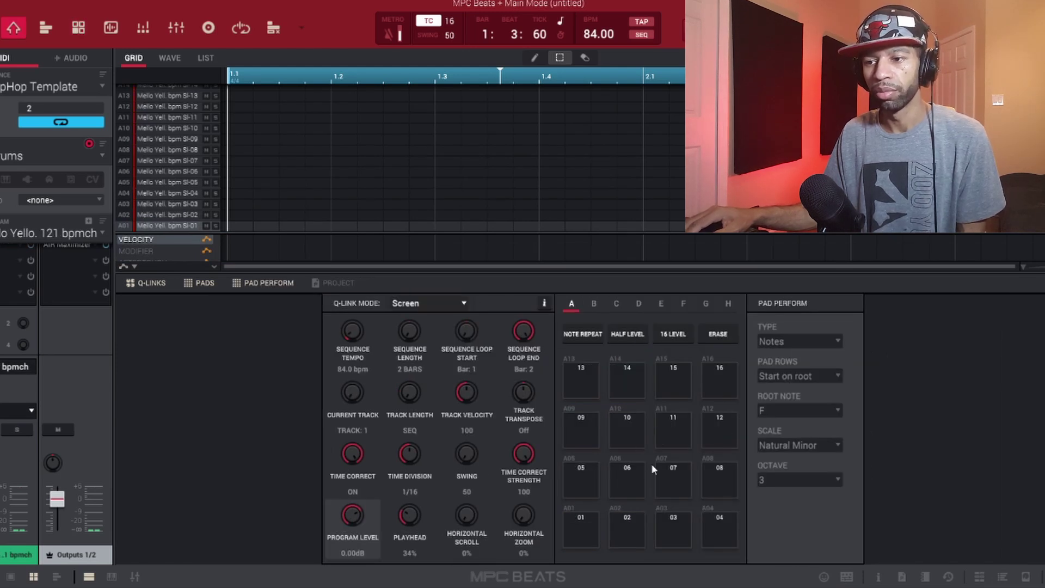
Step: Return to sample editing with the chopped program loaded and audition a slice on its pad
click(78, 28)
click(46, 27)
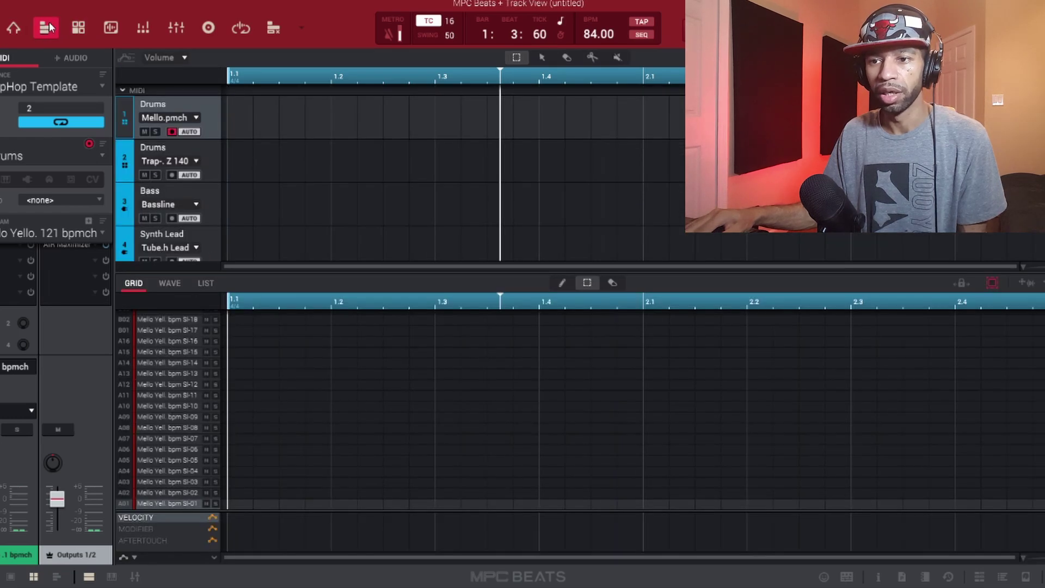
click(111, 28)
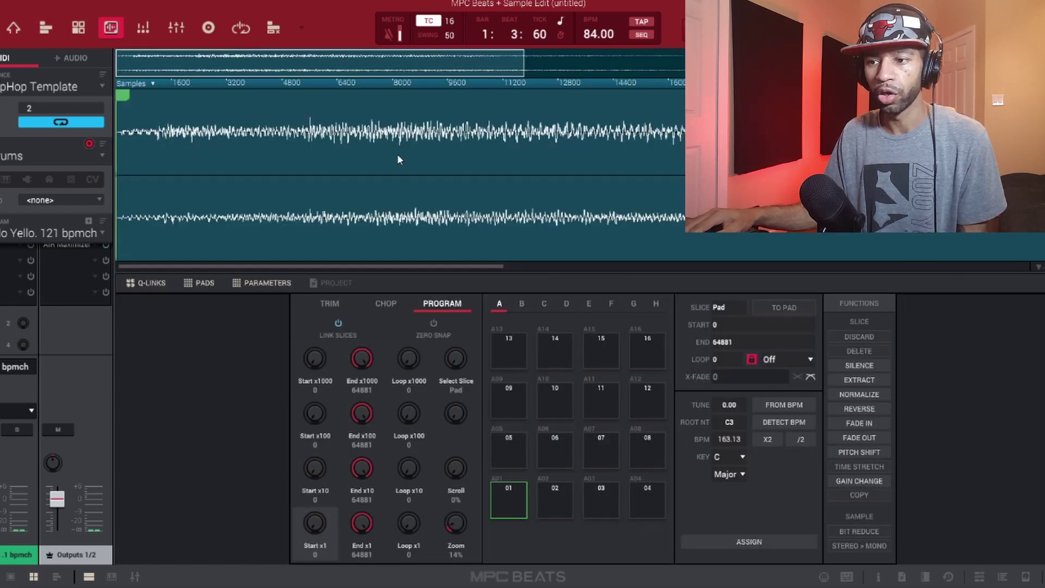
key(z)
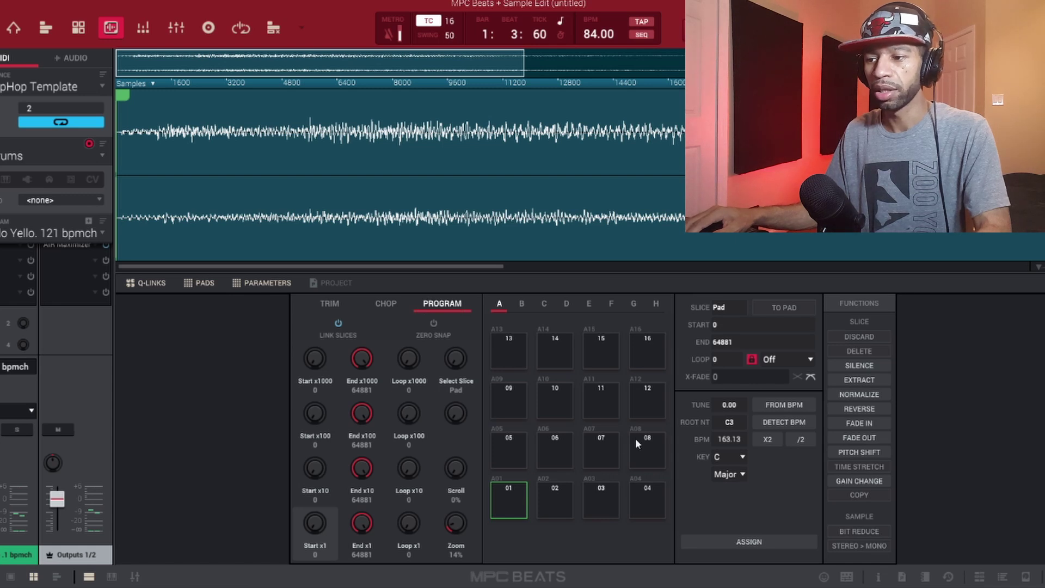
Step: Silence the slice on pad 1 between its start and end points and play the slice on pad 2
click(859, 366)
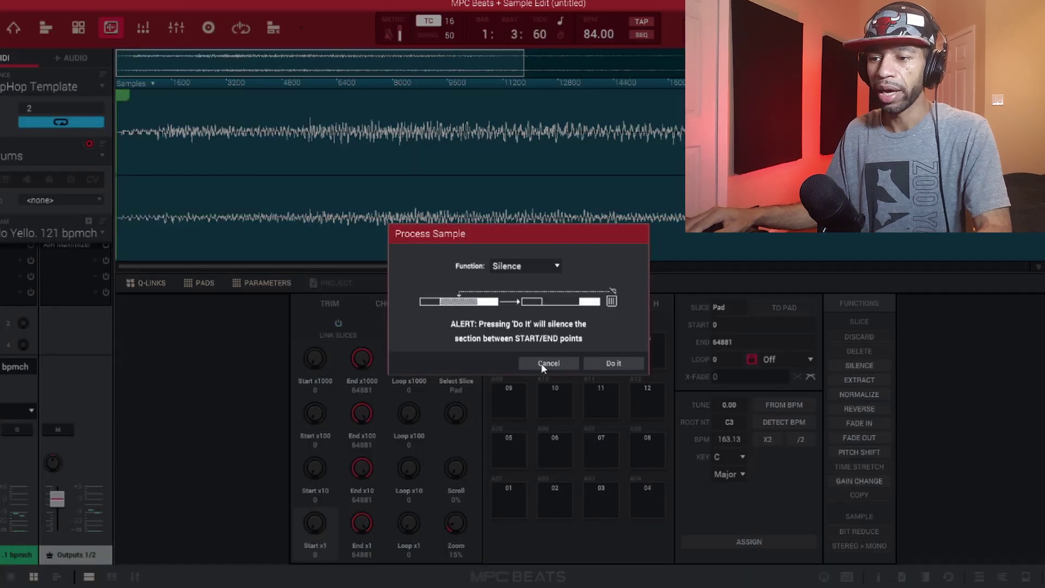
click(599, 363)
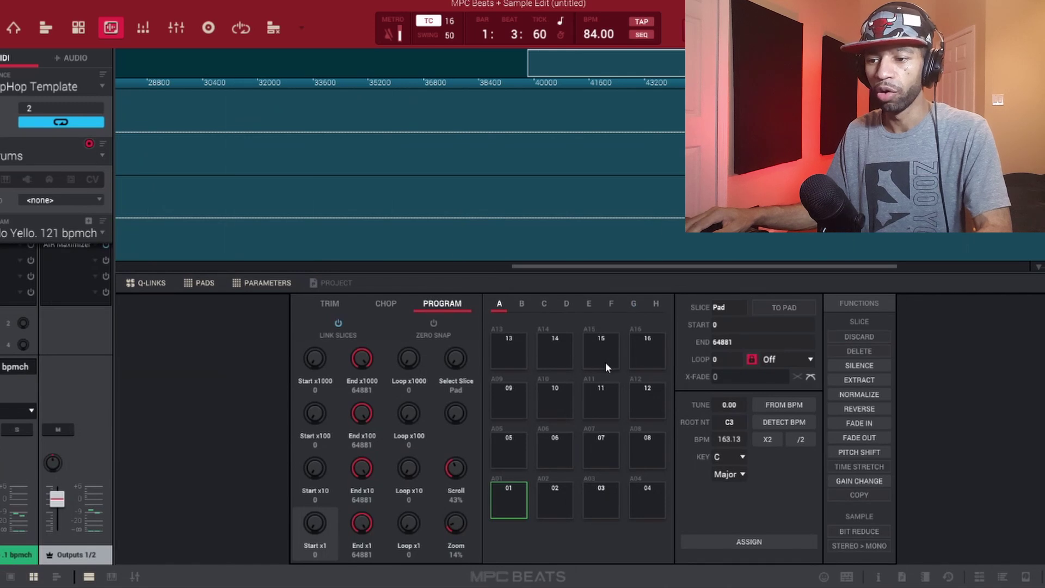
key(x)
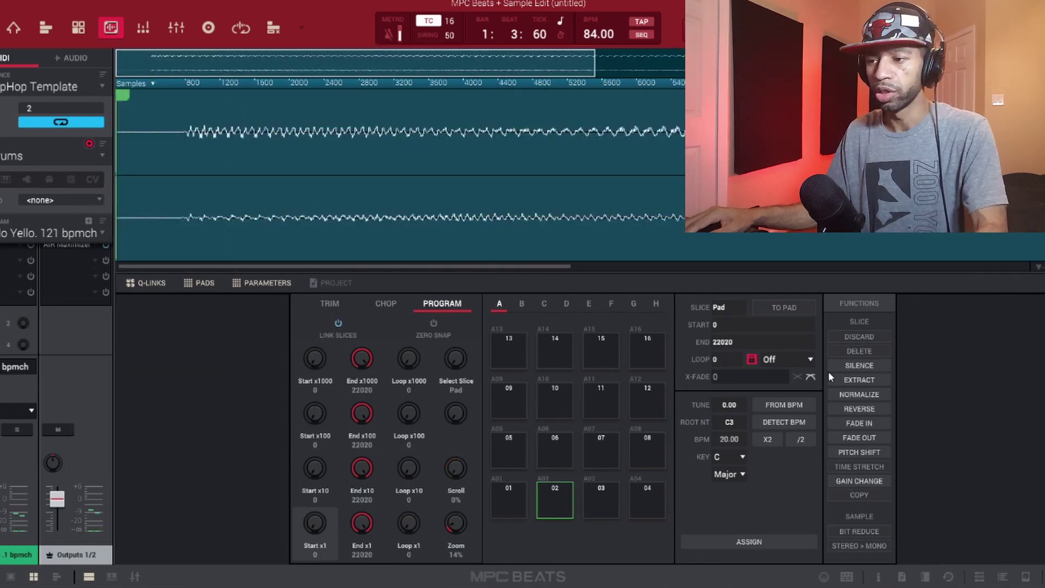
Step: Normalize the slice on pad 1 and undo the normalization
click(854, 394)
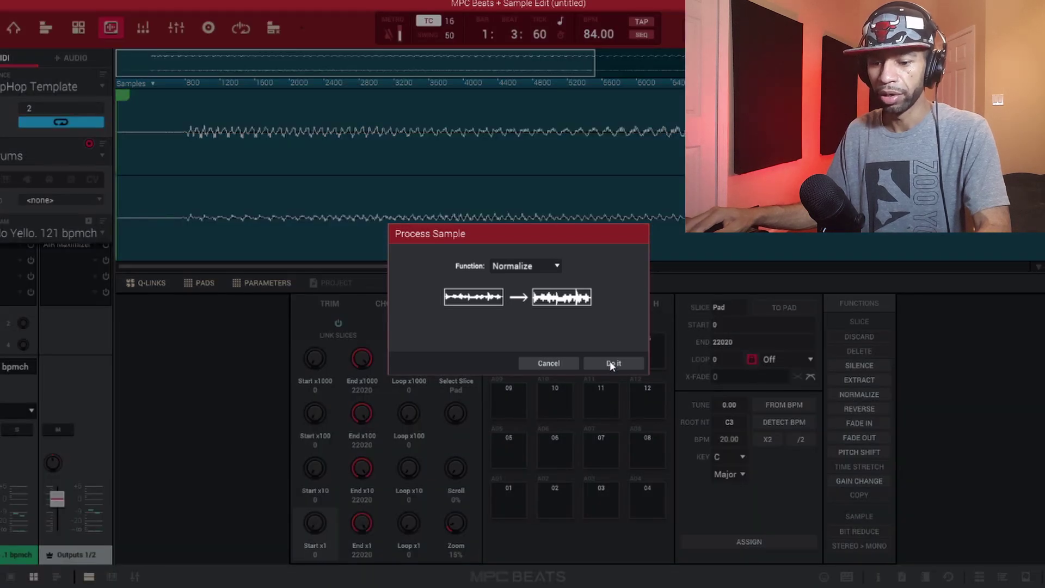
click(539, 365)
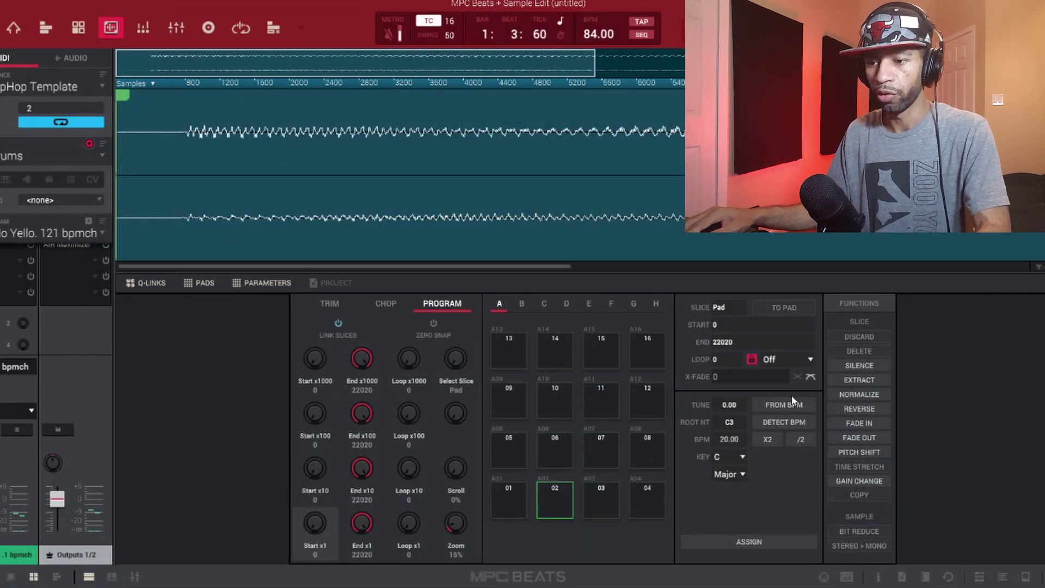
click(855, 394)
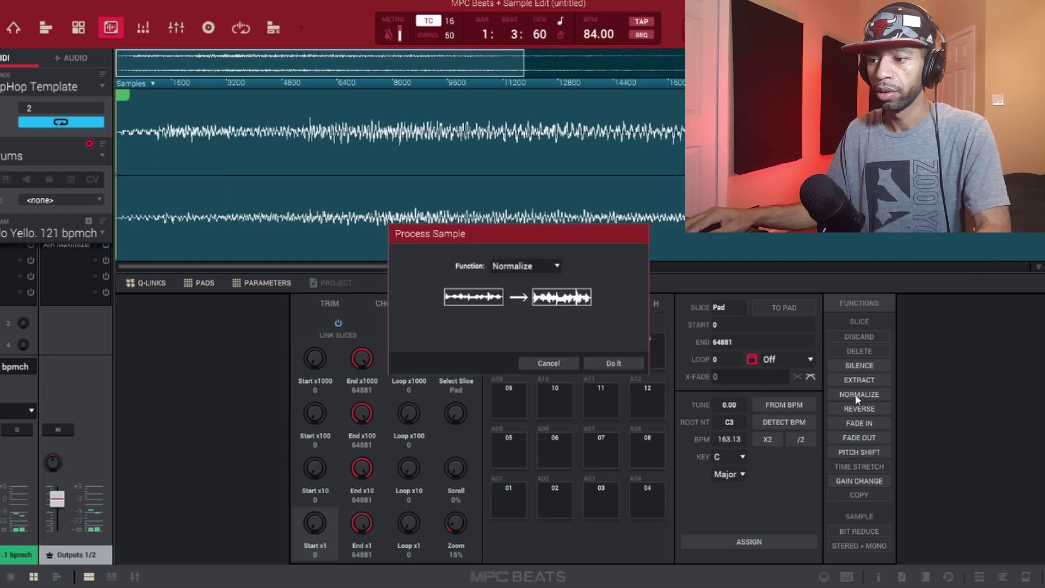
click(608, 364)
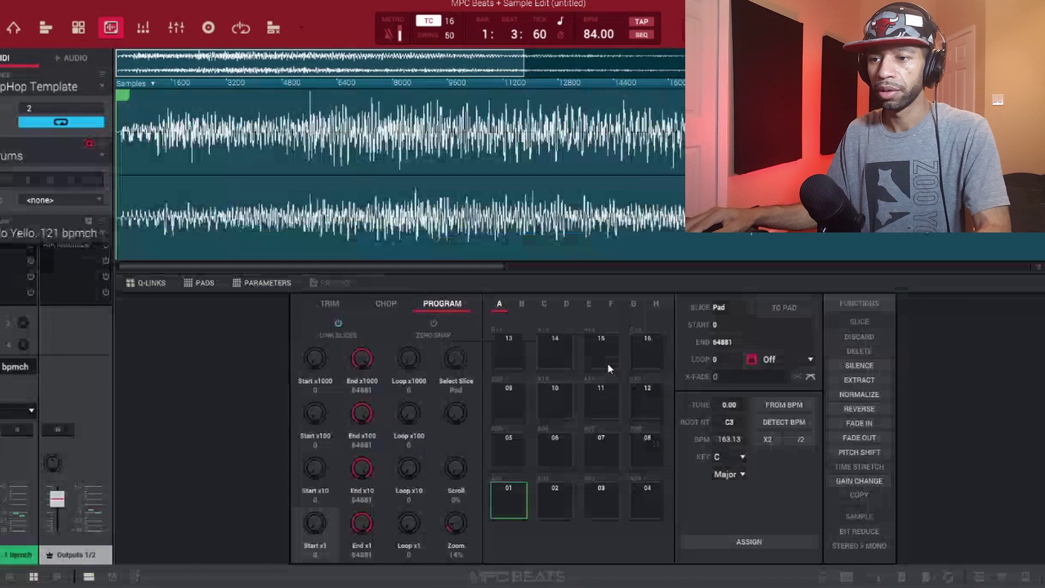
click(842, 394)
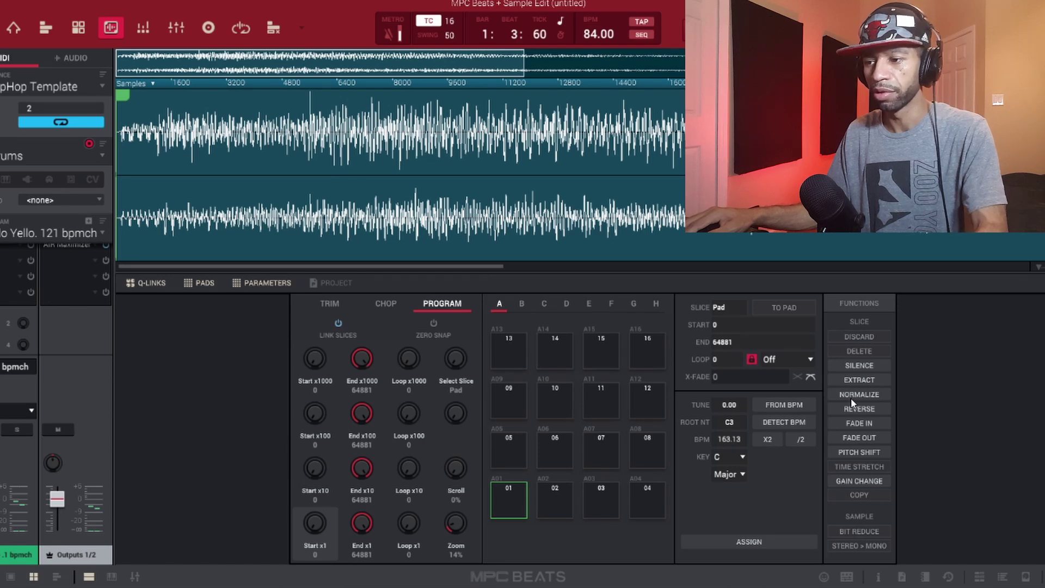
key(ctrl+z)
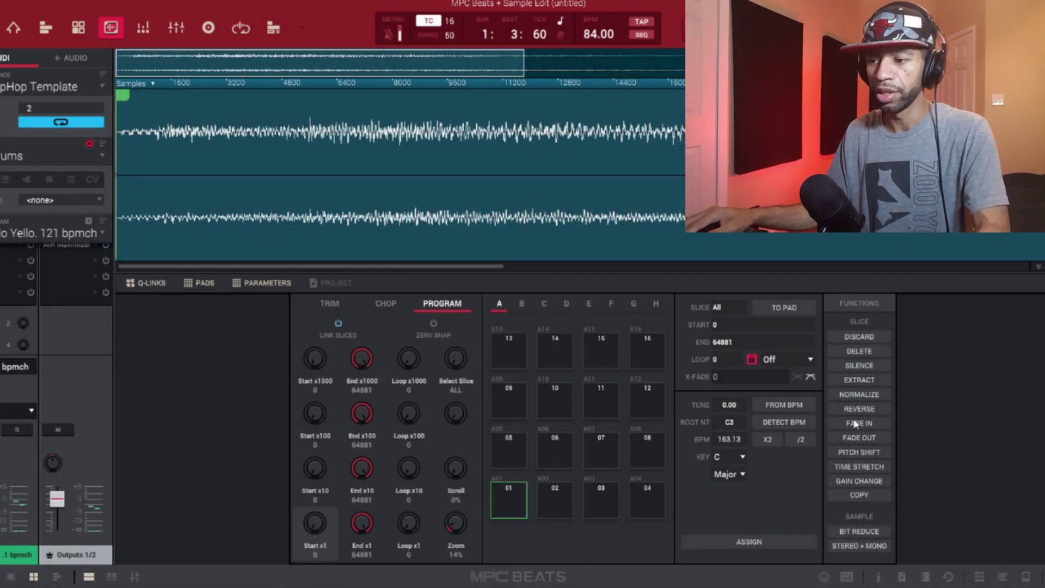
Step: Reverse the slice on pad 1 with the slice selection on All and undo the reversal
click(853, 410)
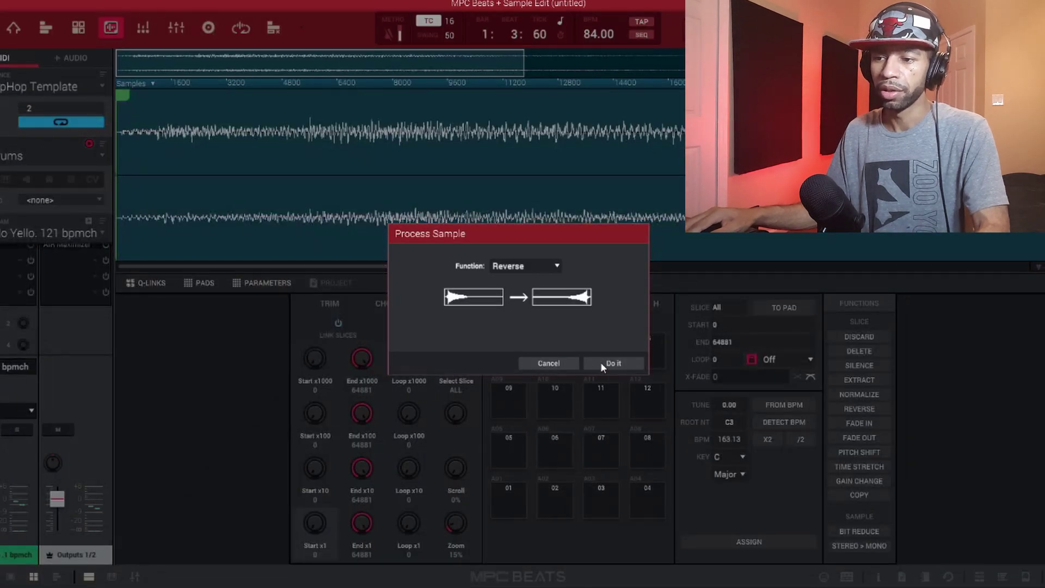
click(565, 362)
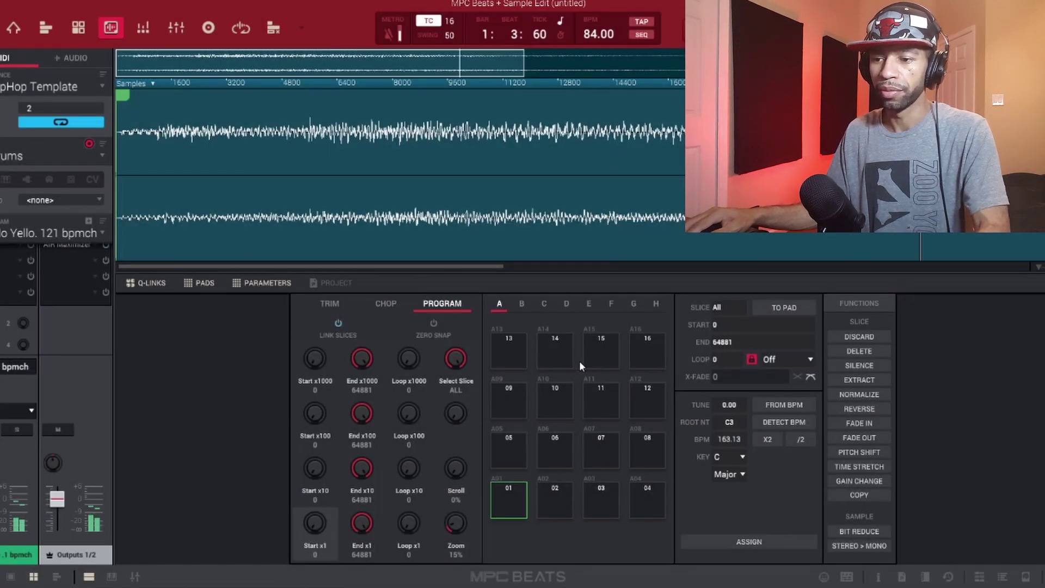
click(859, 409)
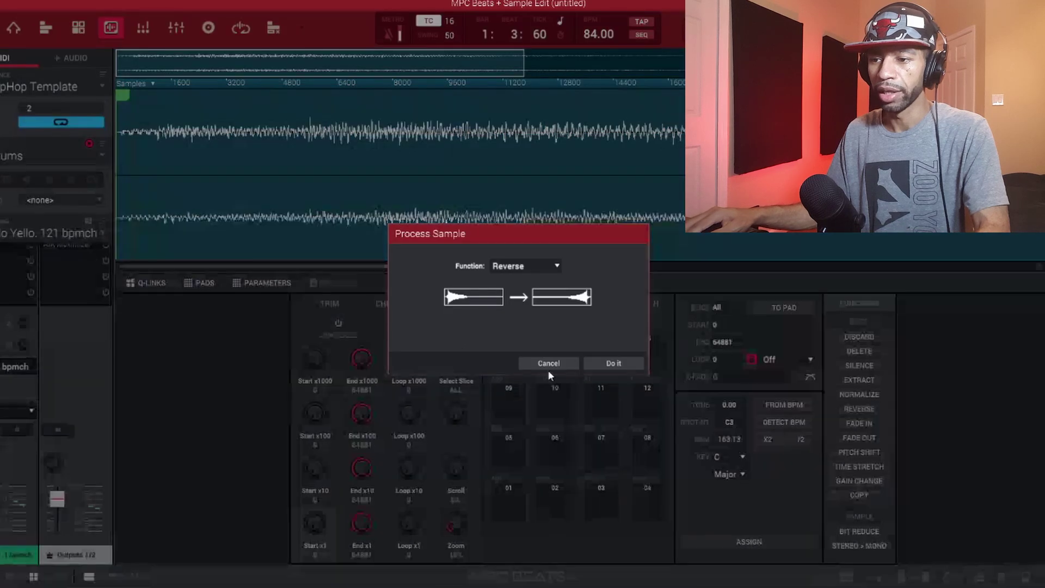
click(612, 367)
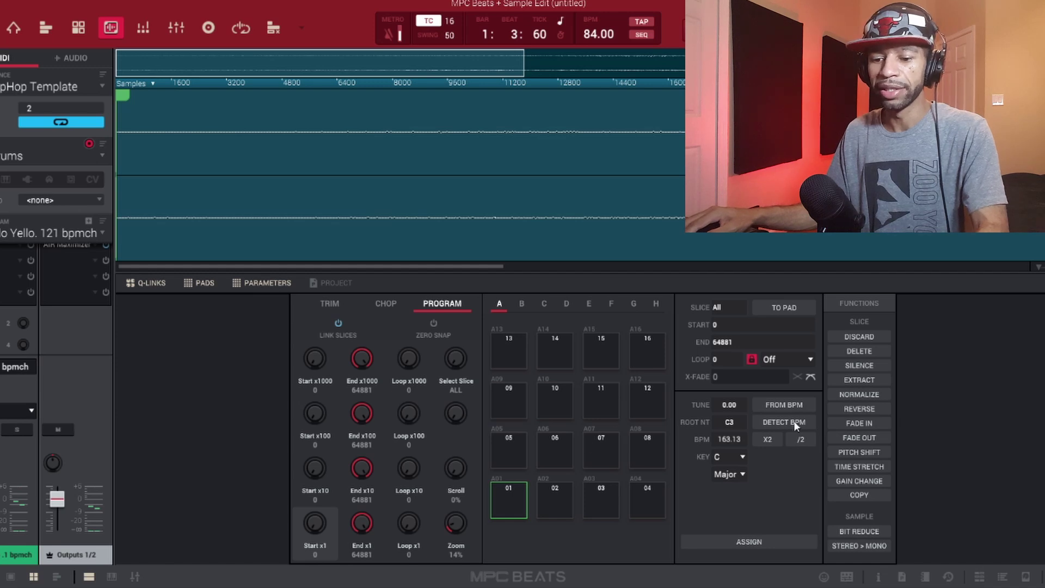
key(ctrl+z)
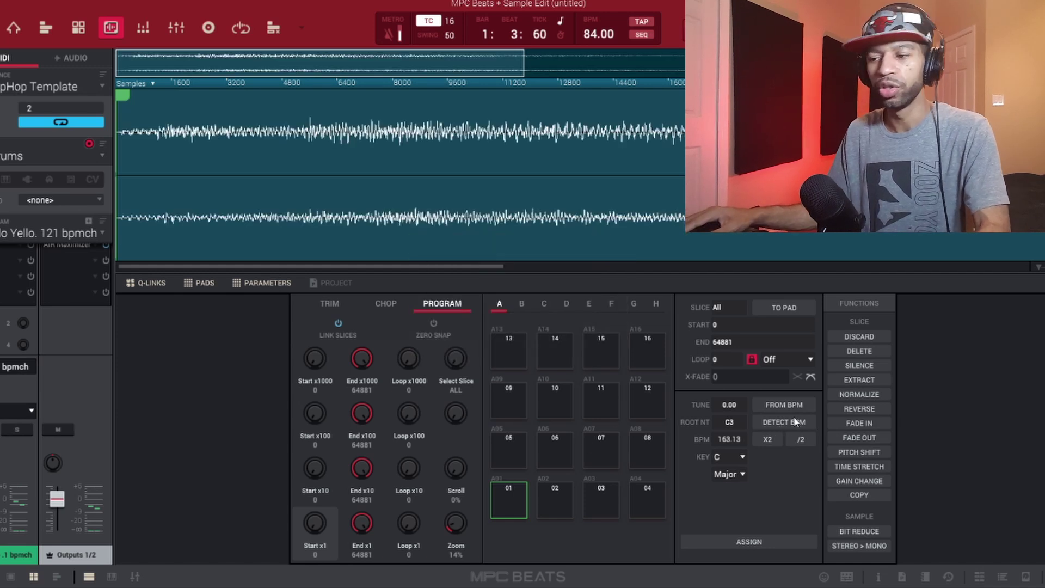
Step: Apply a linear fade-in across the whole slice on pad 1 and undo it
click(864, 423)
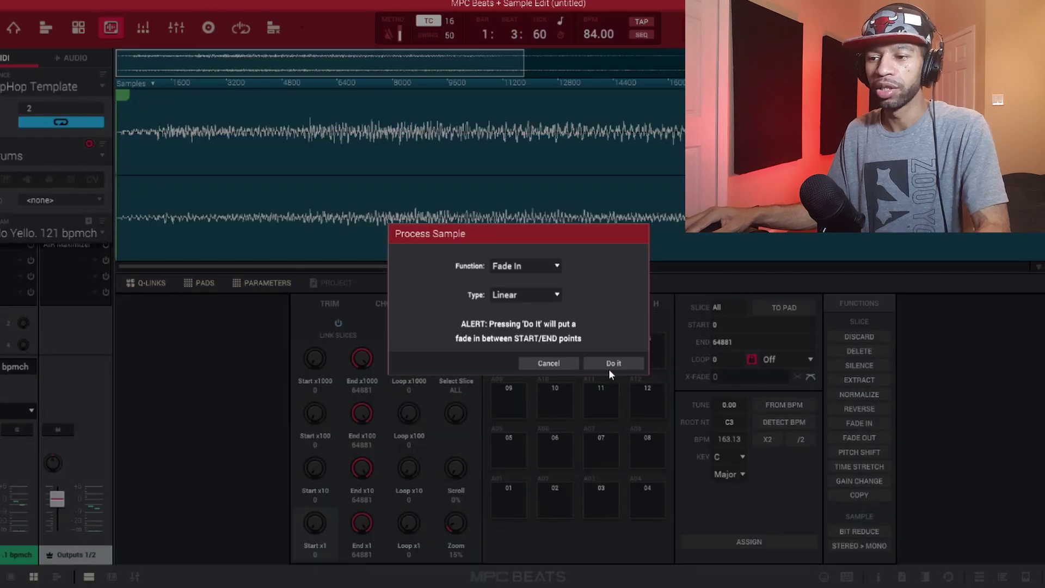
click(609, 363)
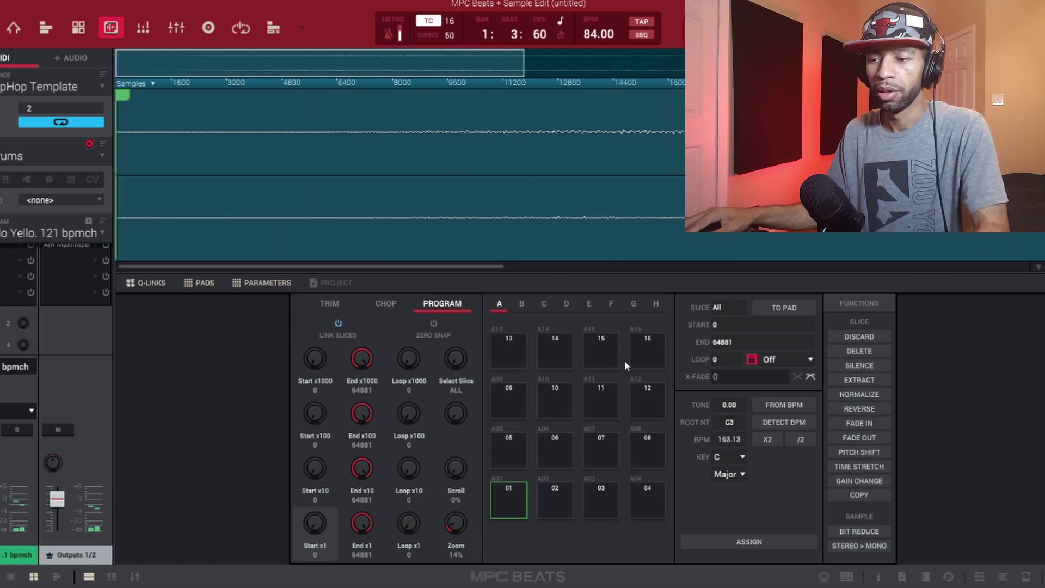
key(ctrl+z)
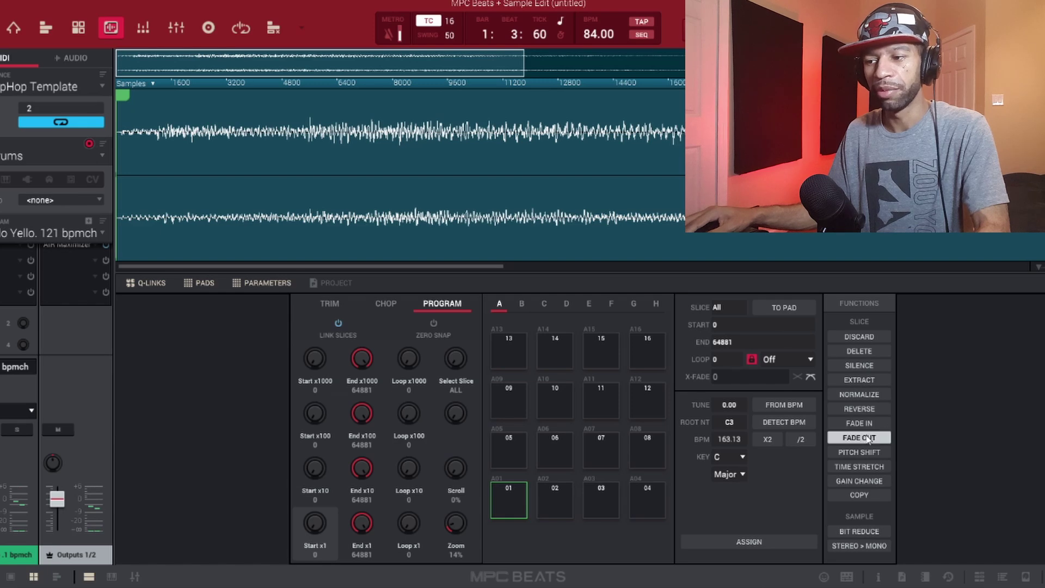
Step: Try a linear fade-out between the start and end points of the slice on pad 1
click(864, 438)
click(615, 365)
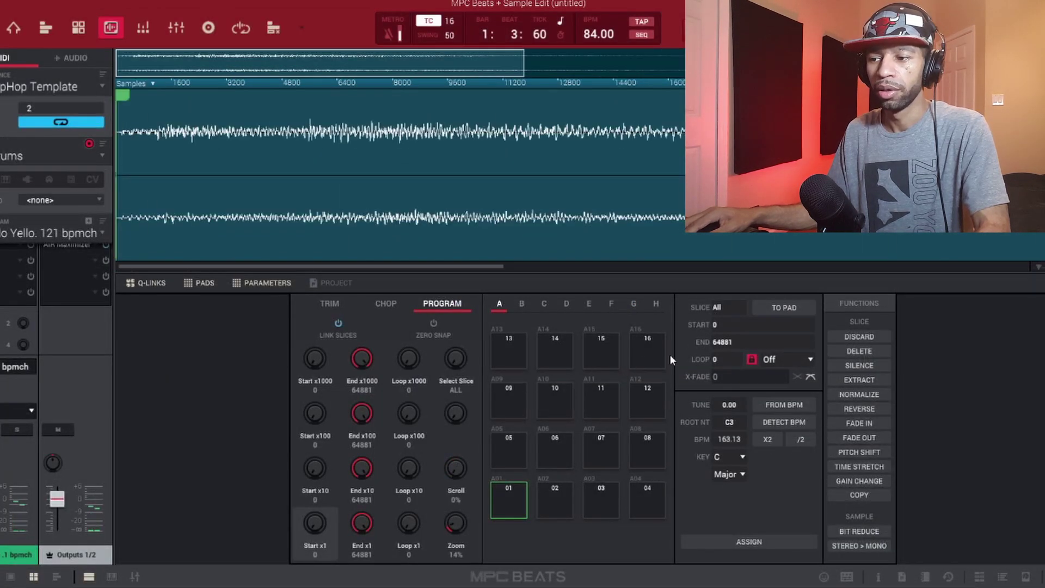
click(860, 438)
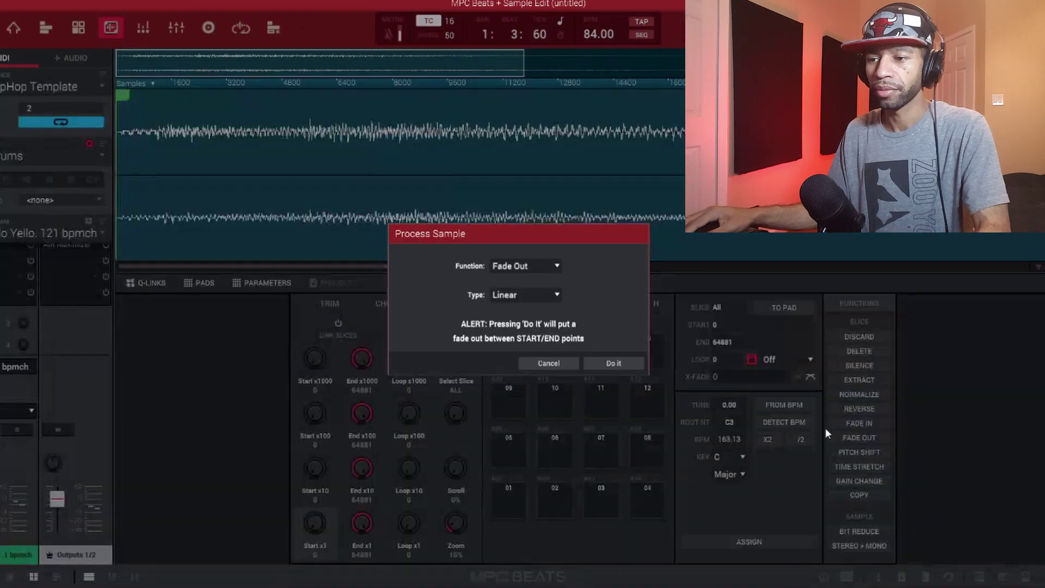
click(560, 363)
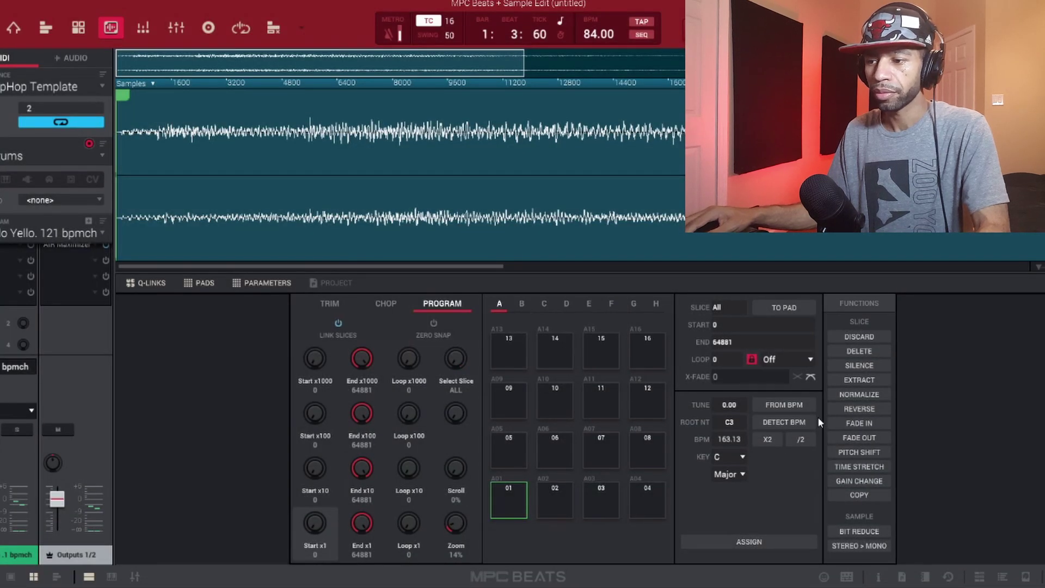
Step: Pitch-shift the slice on pad 1 by 12.00 and check the Time Stretch settings without applying them
click(850, 451)
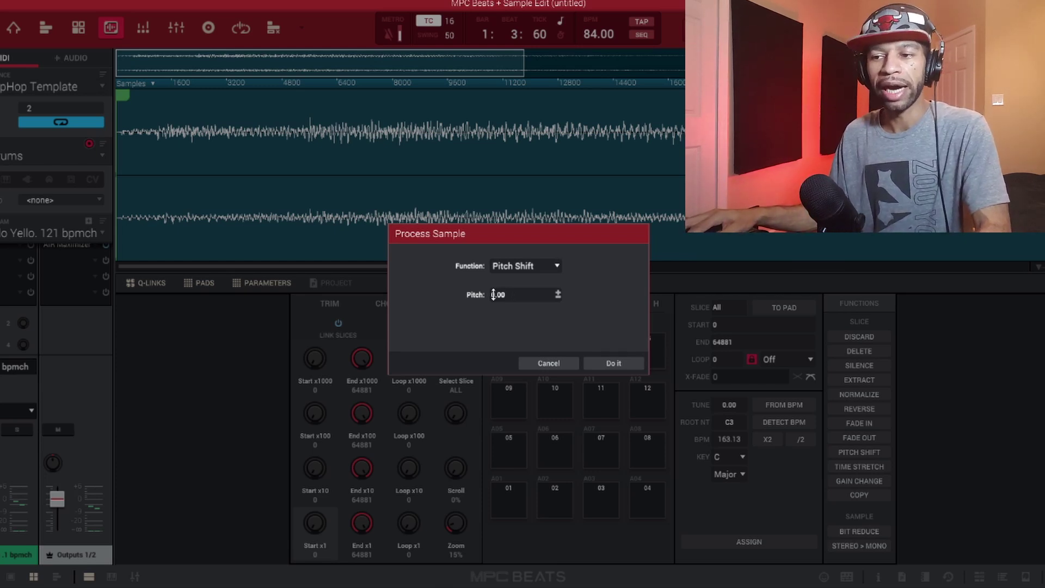
text(2)
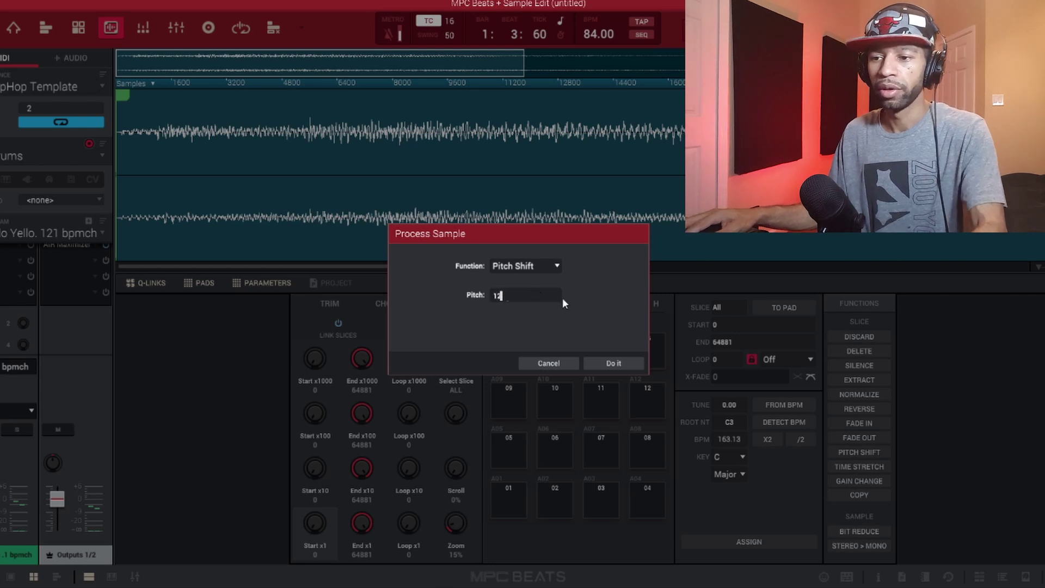
click(613, 364)
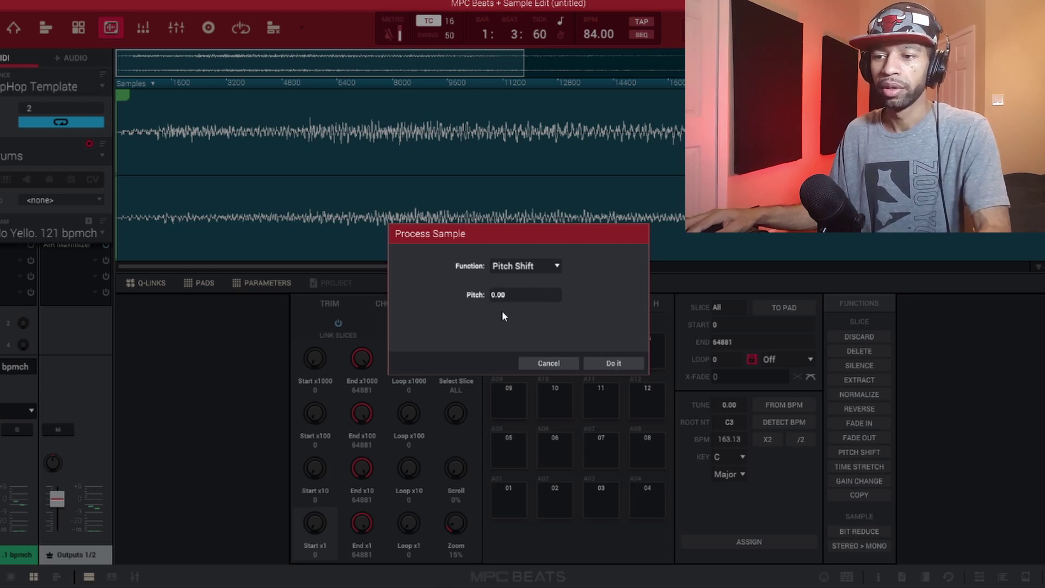
double_click(501, 296)
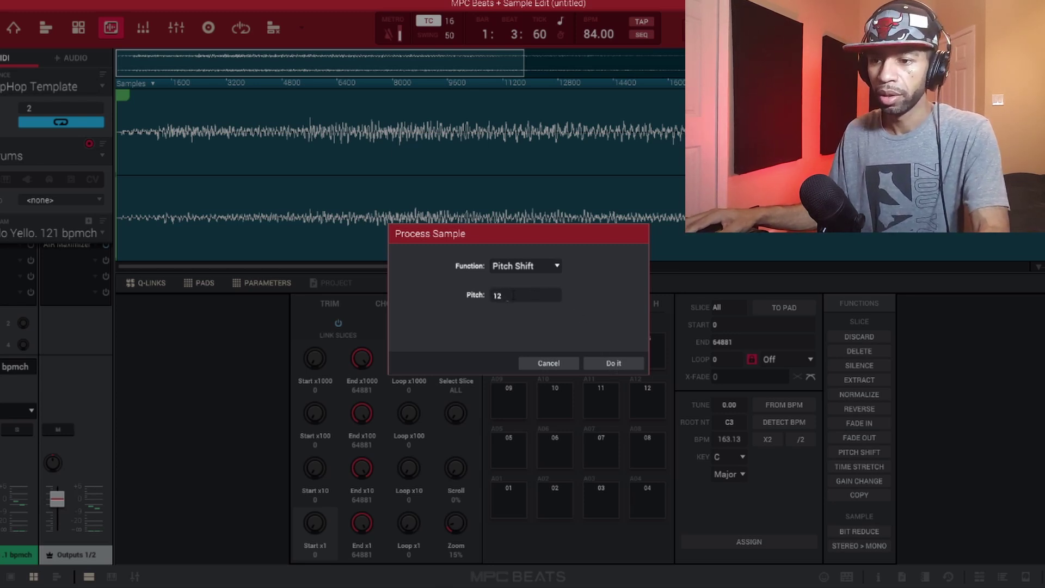
text(12)
key(Return)
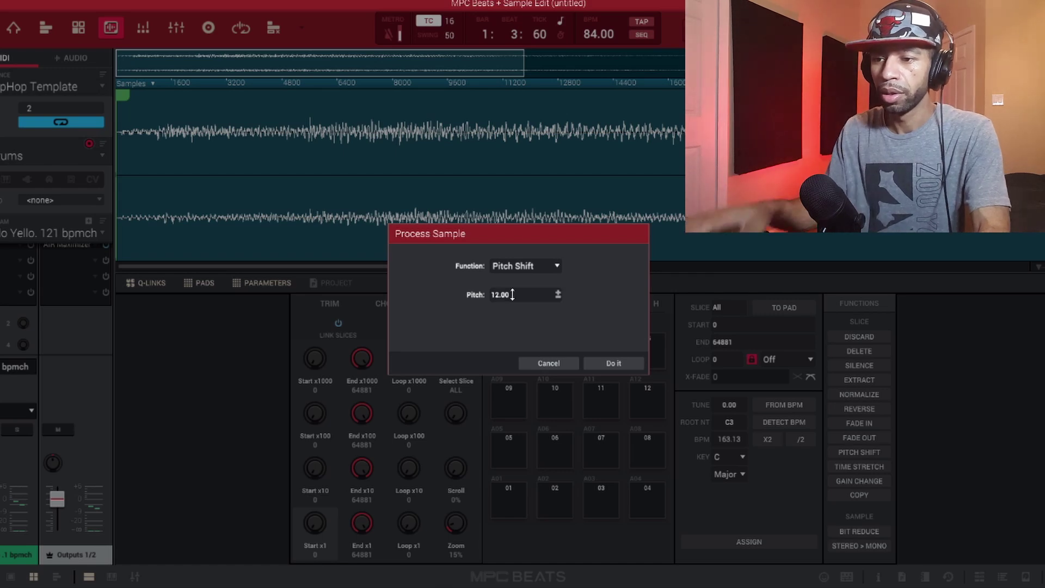
click(613, 363)
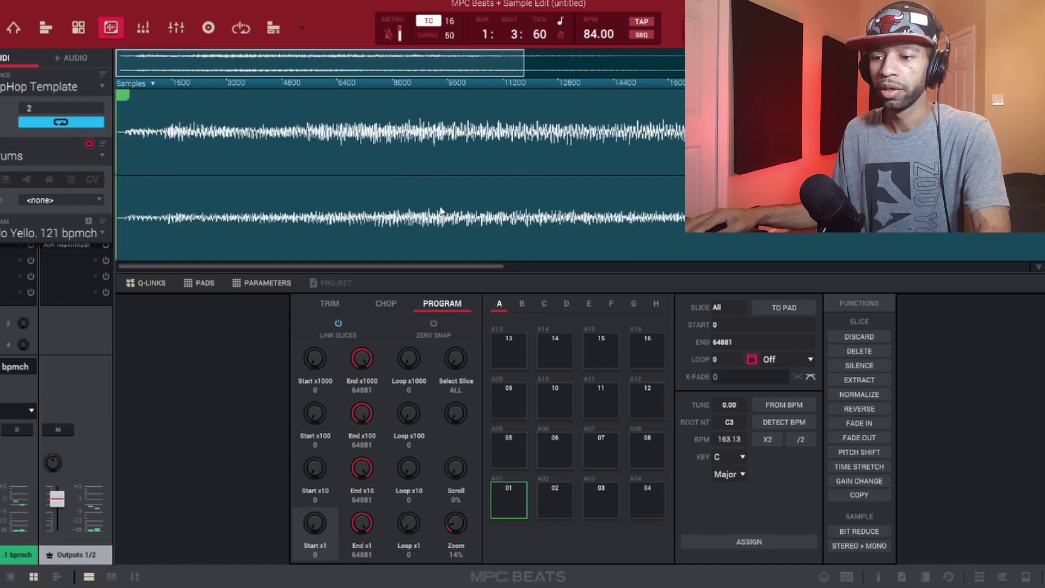
click(854, 468)
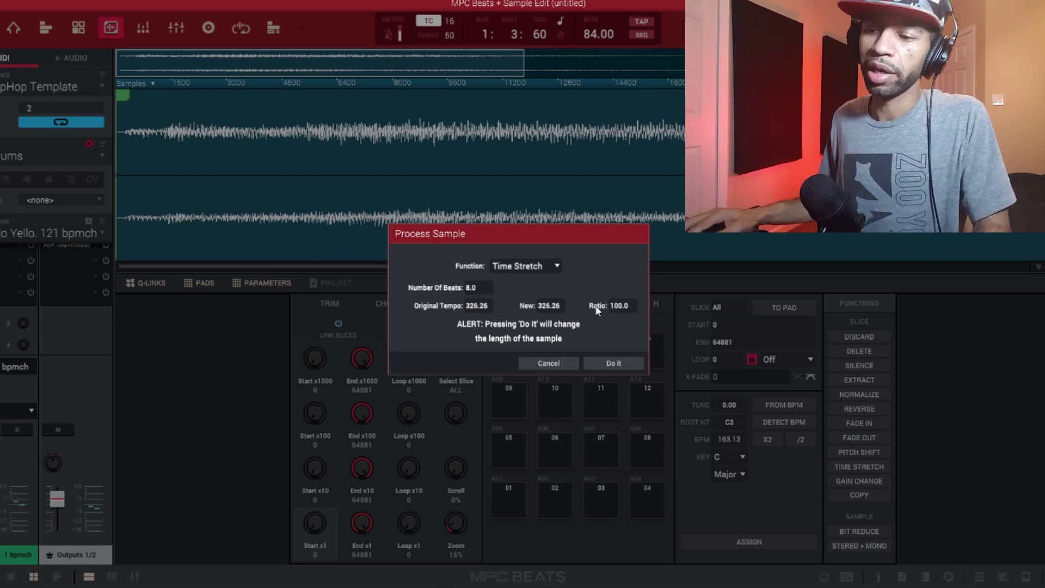
click(552, 366)
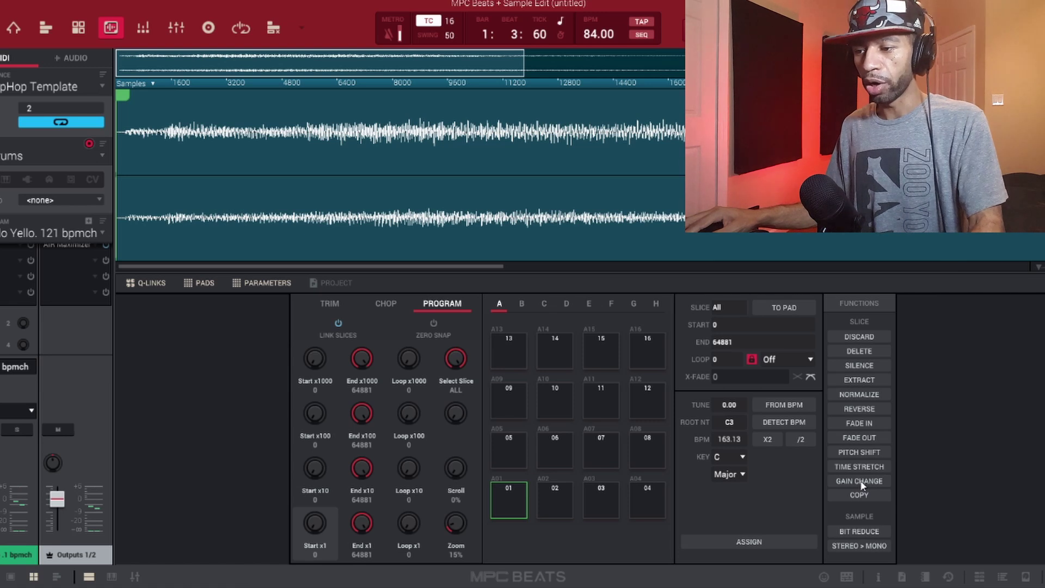
Step: Pitch-shift the slices on pad 2 and pad 3 by 12.00 each
click(547, 501)
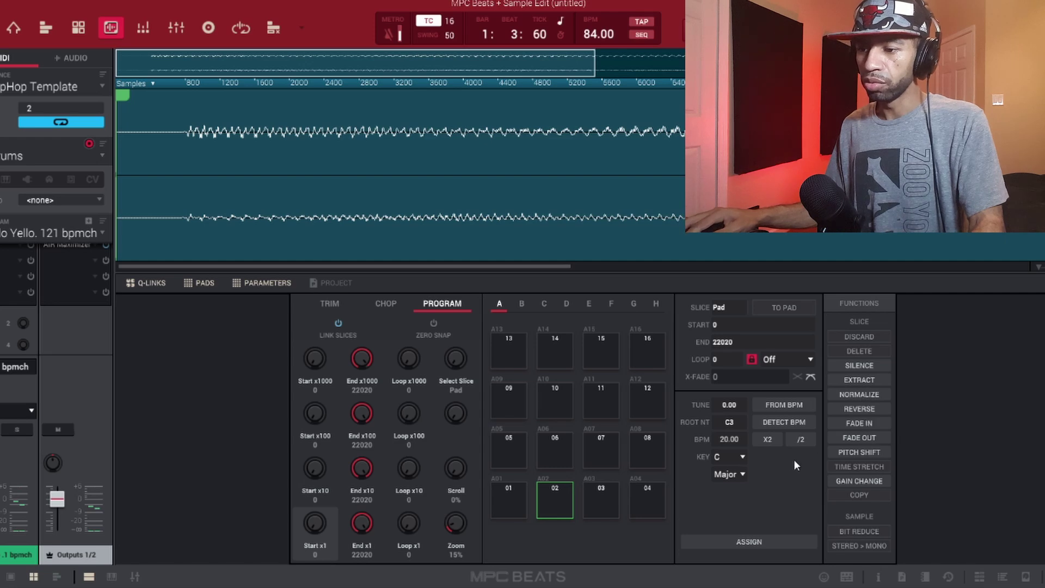
click(845, 449)
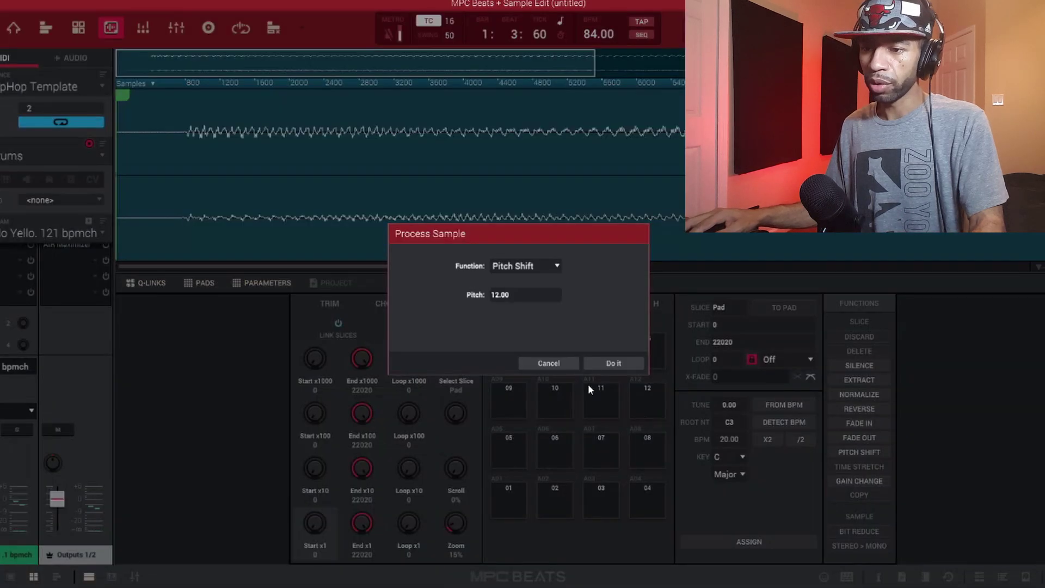
click(613, 365)
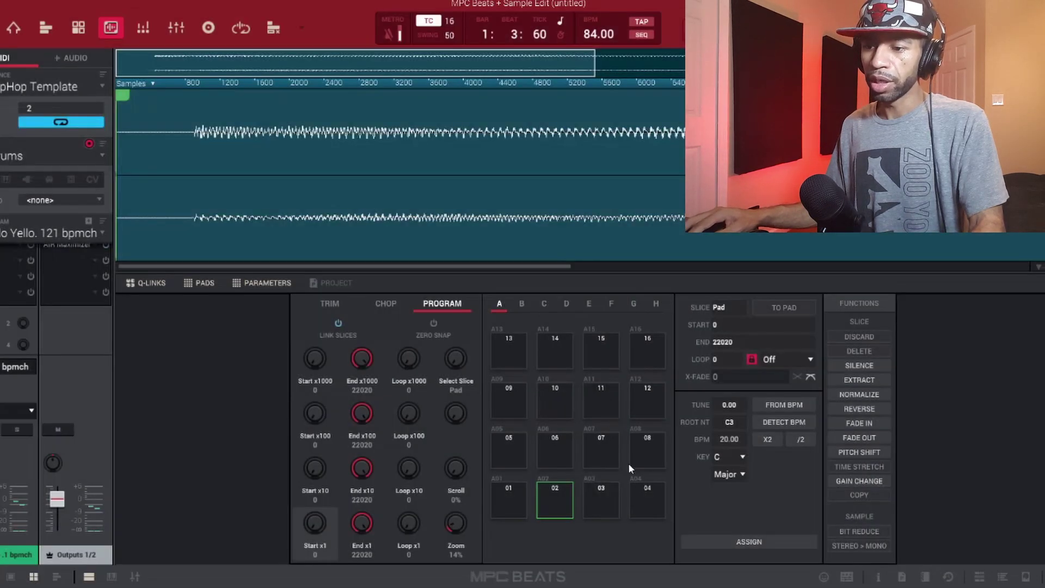
click(601, 491)
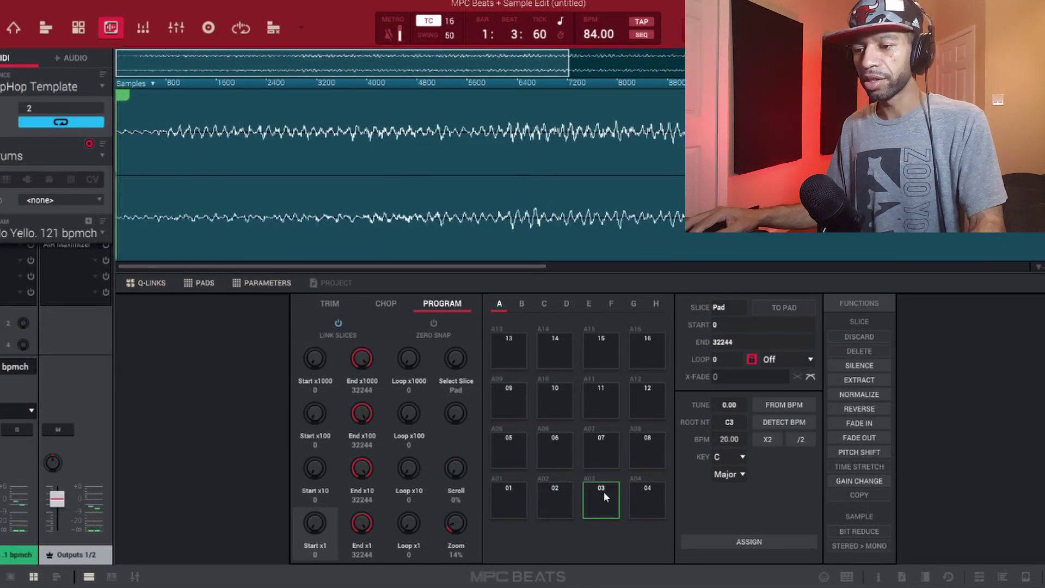
click(865, 453)
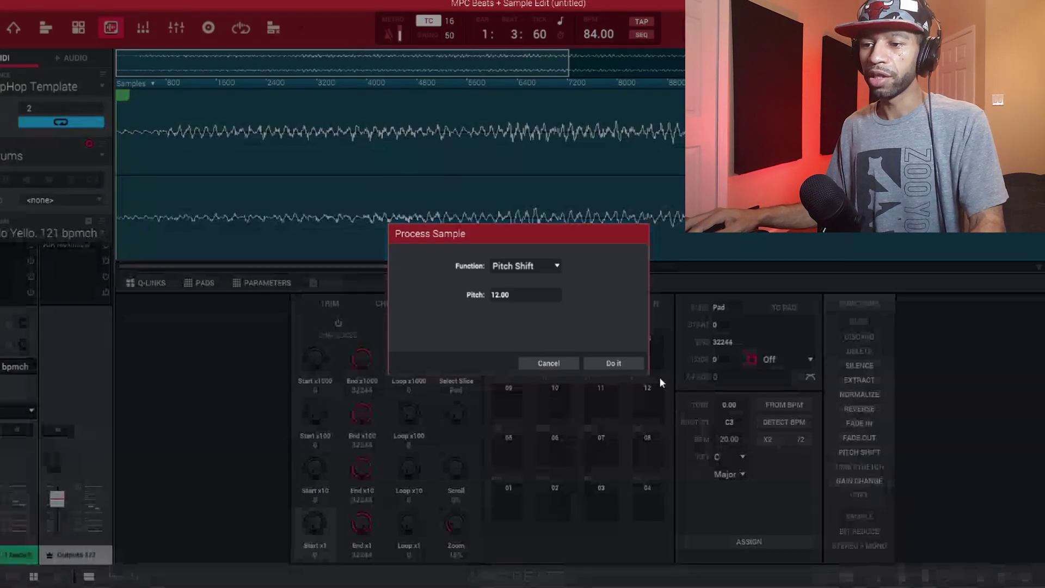
click(604, 363)
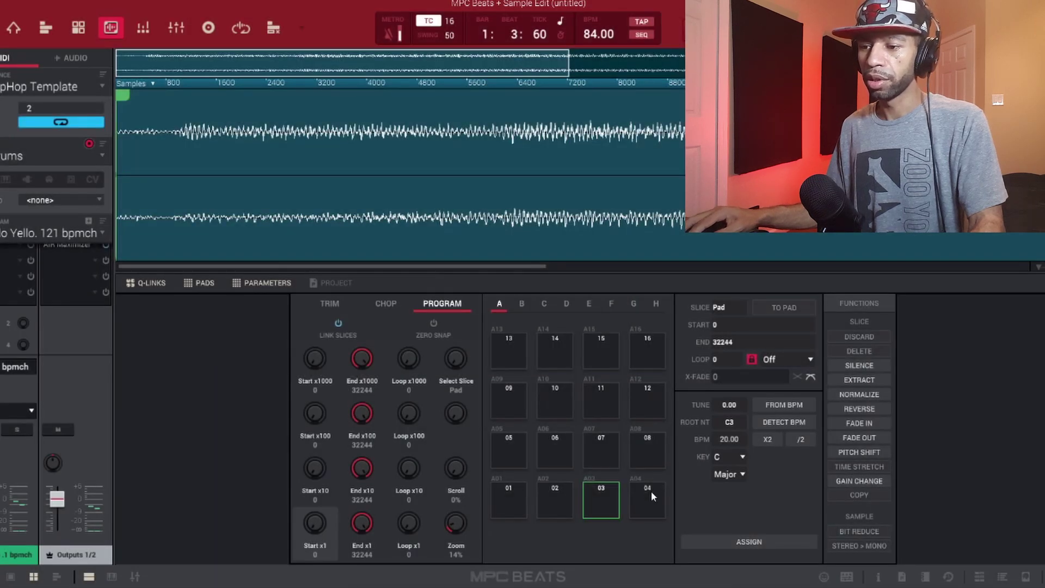
Step: Pitch-shift the slices on pad 4 and pad 5 by 12.00 each
click(663, 484)
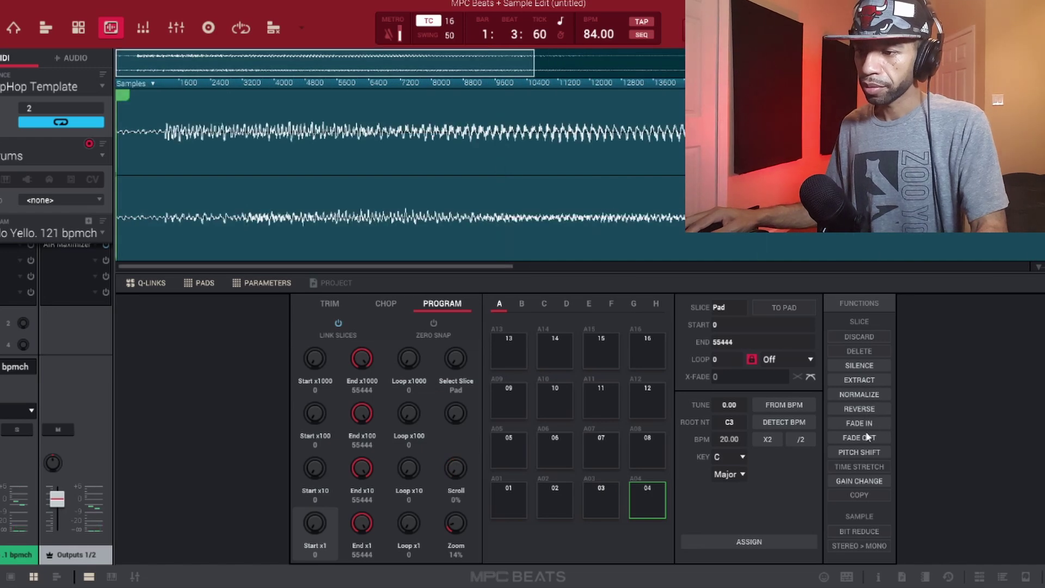
click(867, 450)
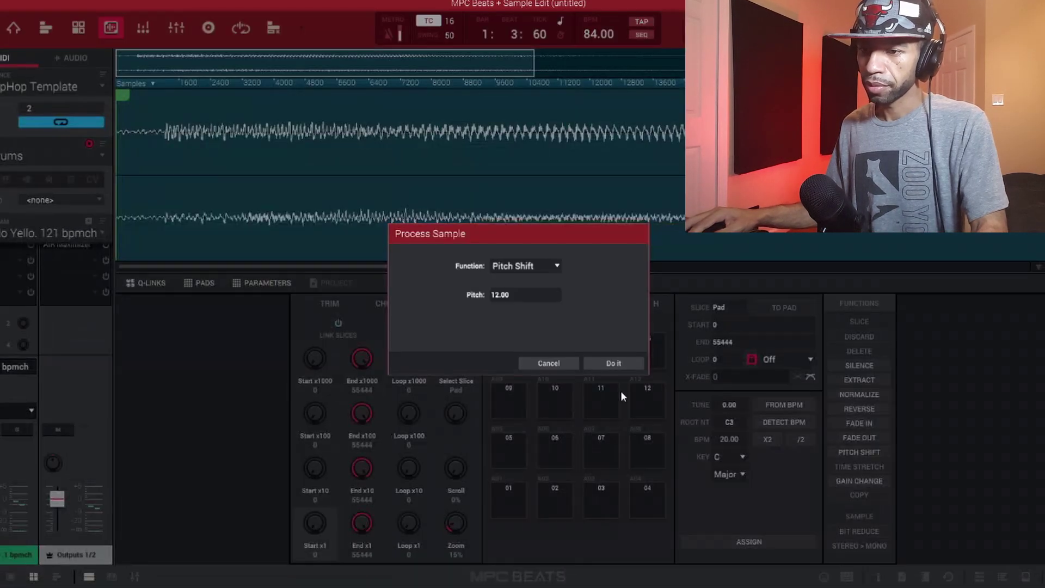
click(603, 363)
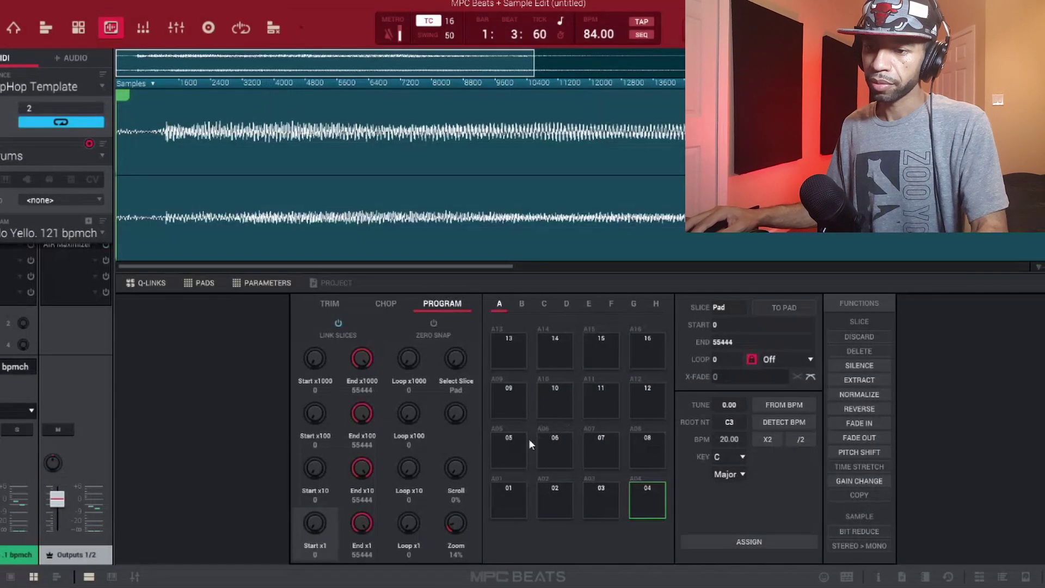
click(514, 446)
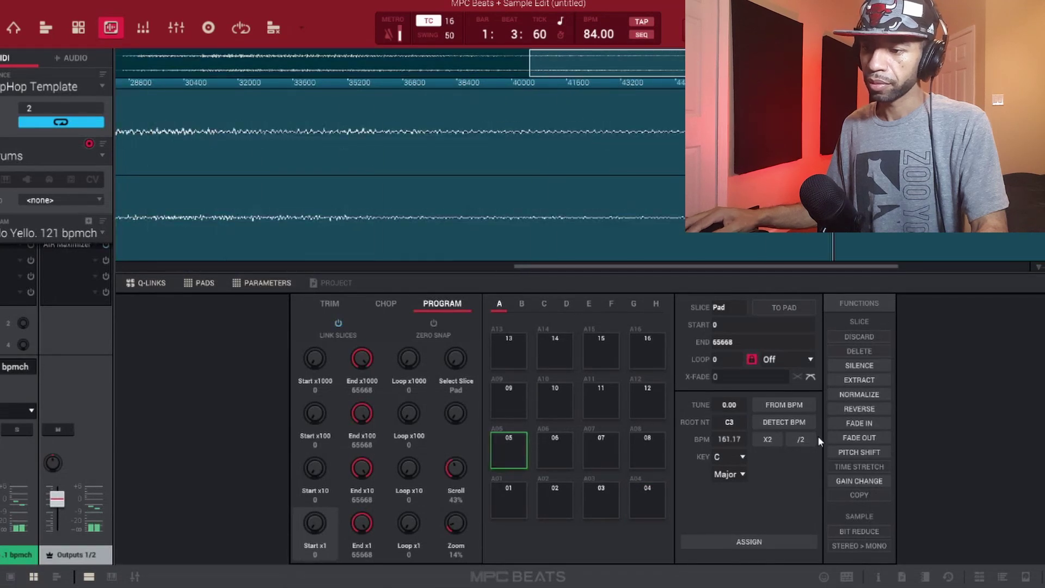
click(849, 453)
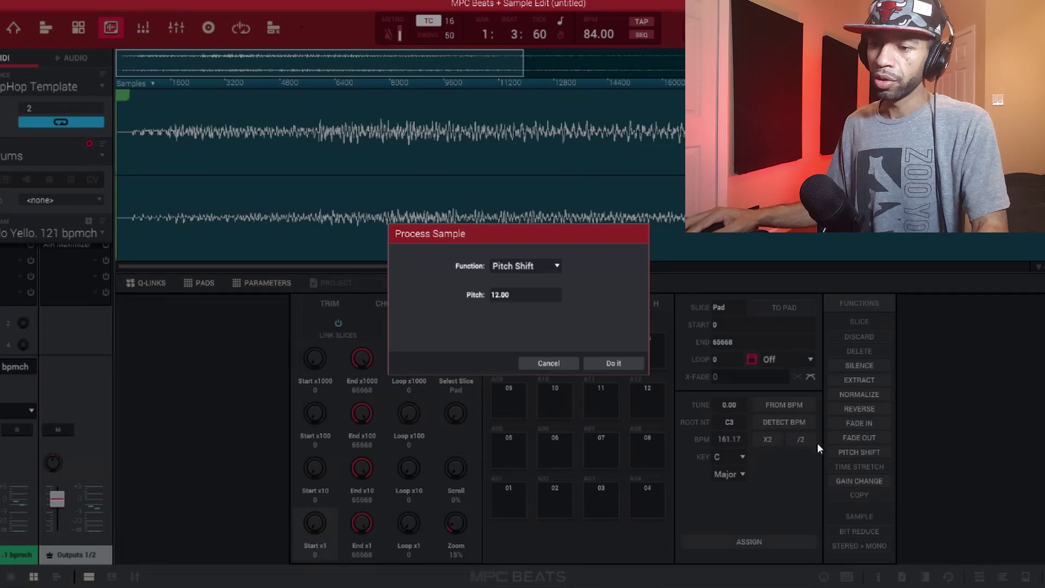
click(608, 364)
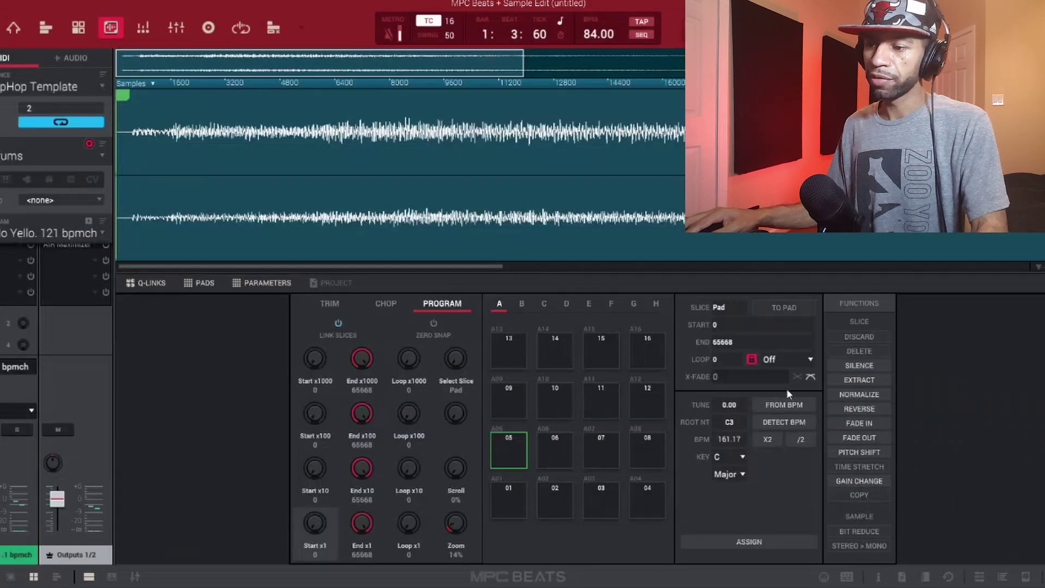
Step: Reverse the slice on pad 5 and audition it together with several other pads
click(847, 409)
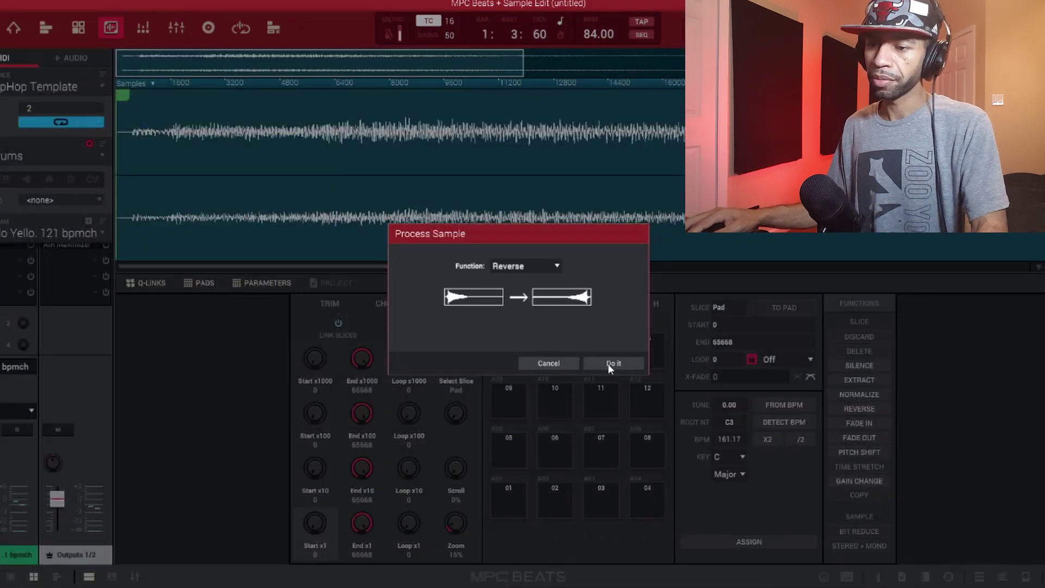
click(610, 364)
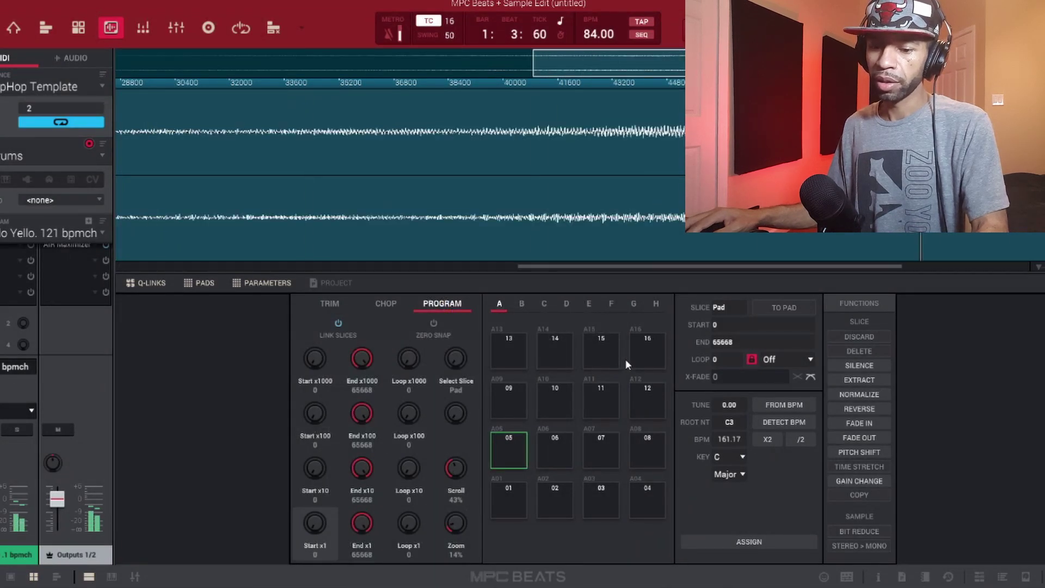
key(w)
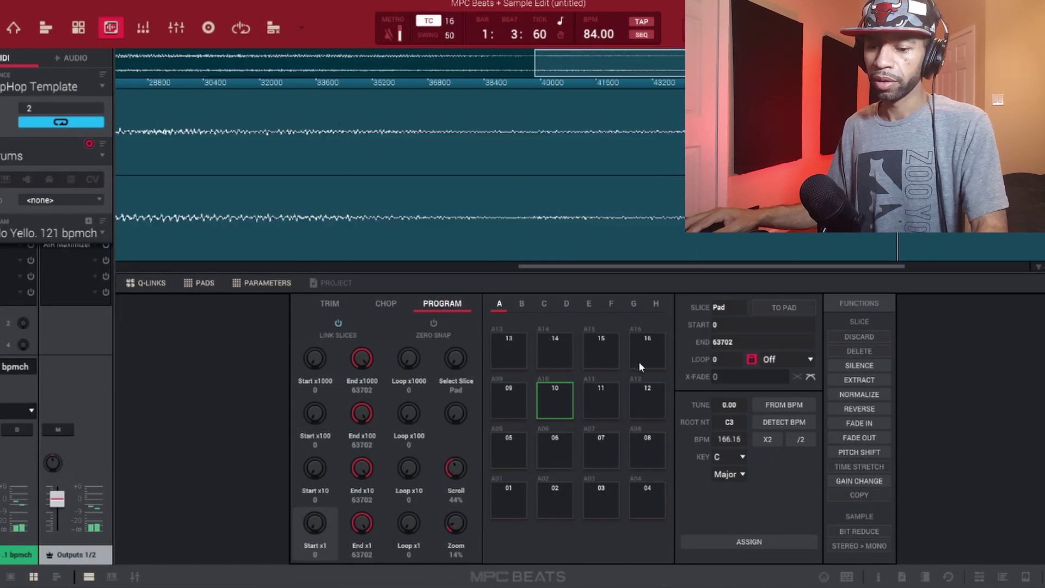
key(1)
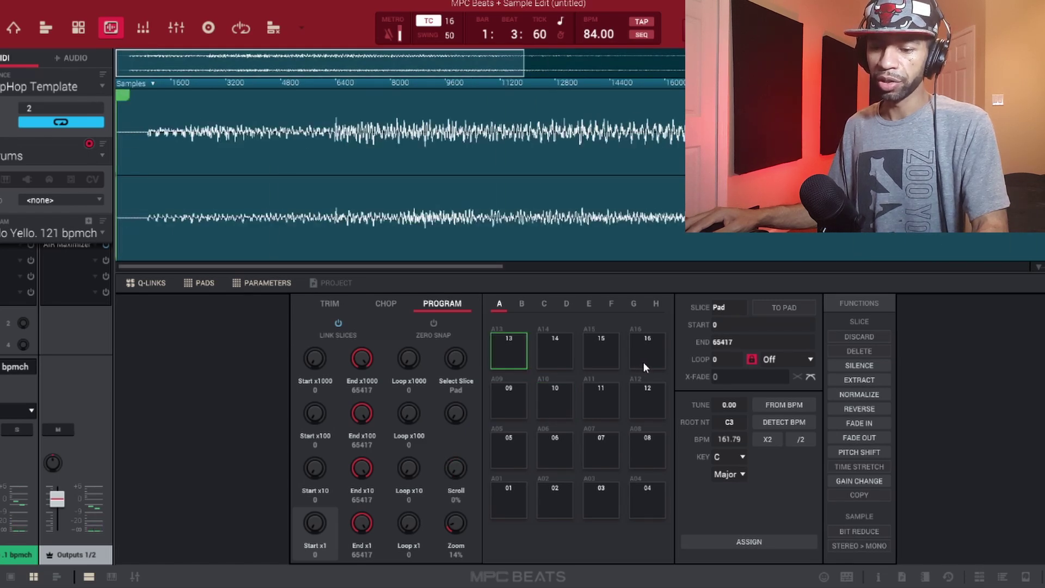
key(a)
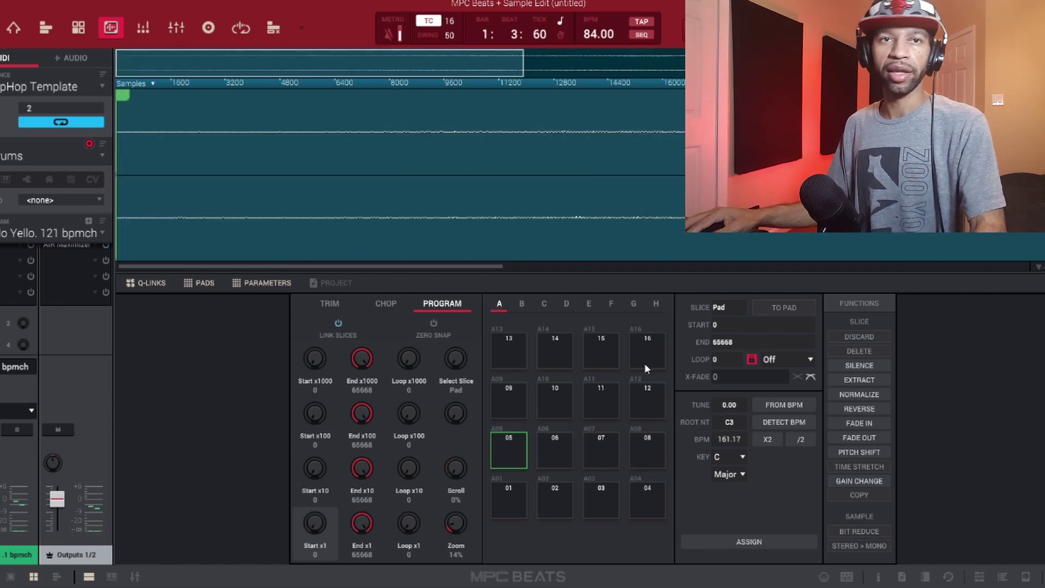
click(567, 450)
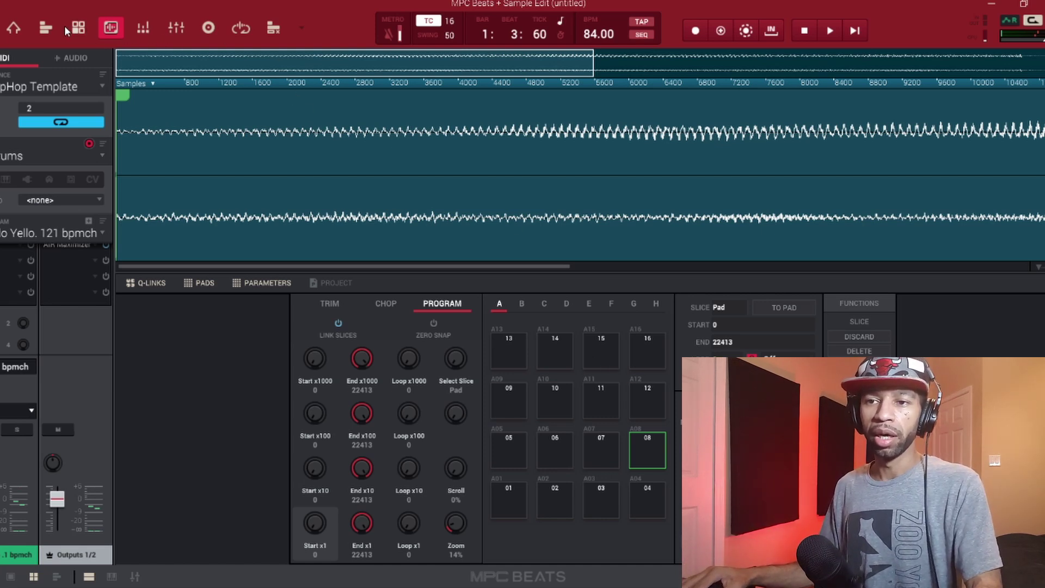
Step: Switch to the track view and set the tempo to 95 BPM and the sequence length to 8 bars
click(45, 28)
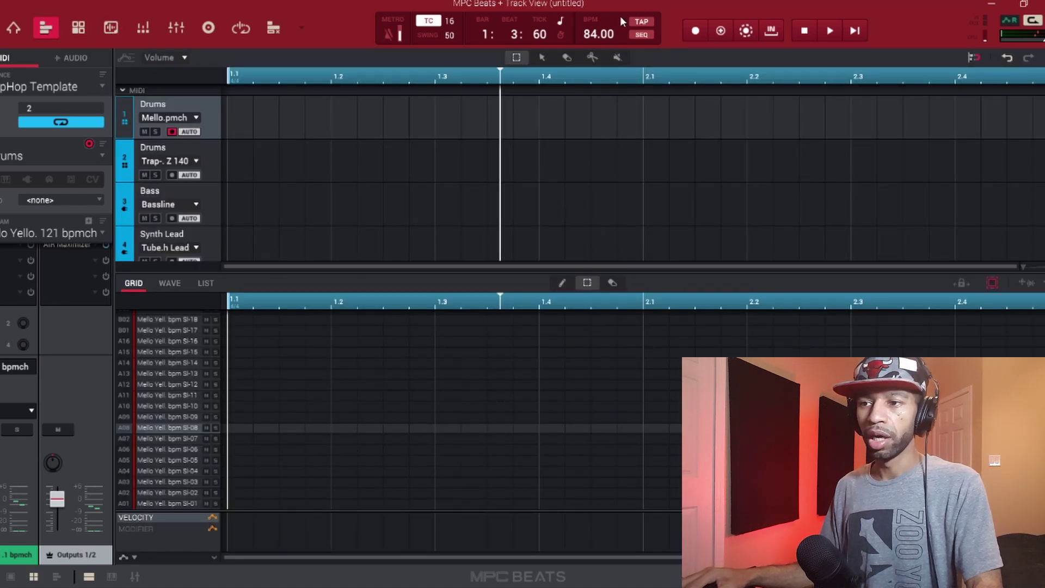
double_click(589, 34)
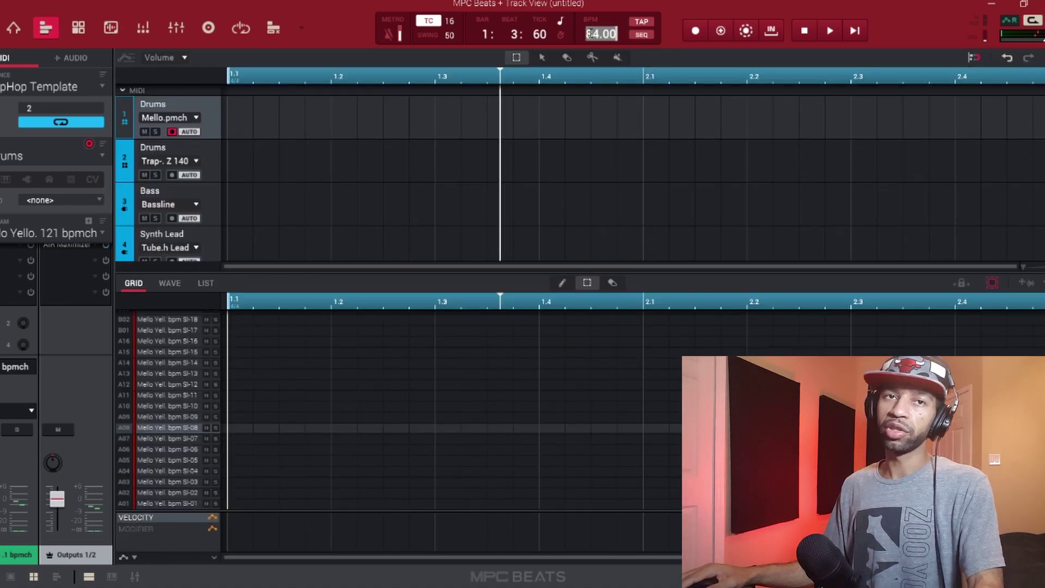
text(95)
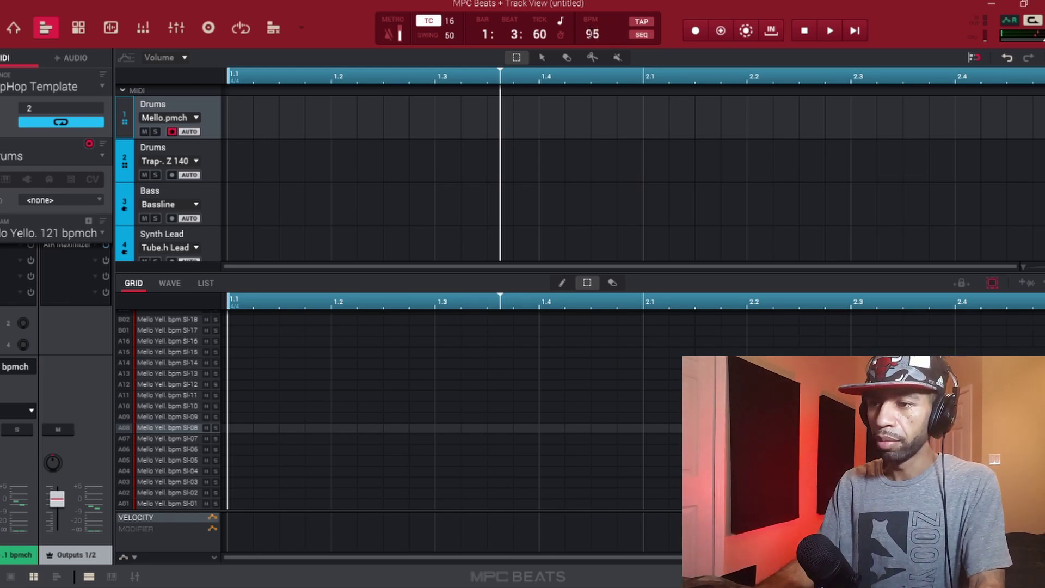
key(Return)
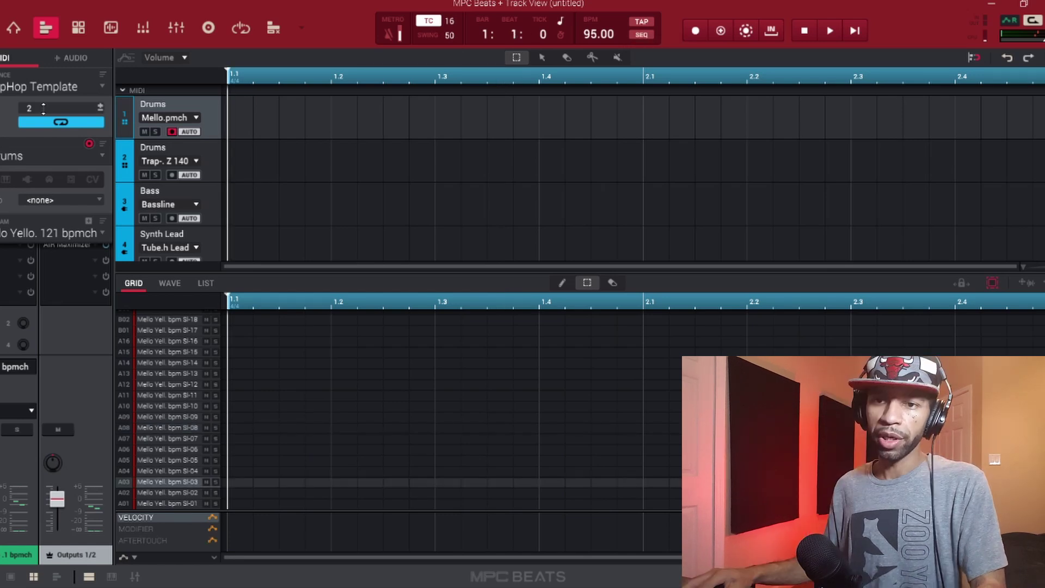
key(BackSpace)
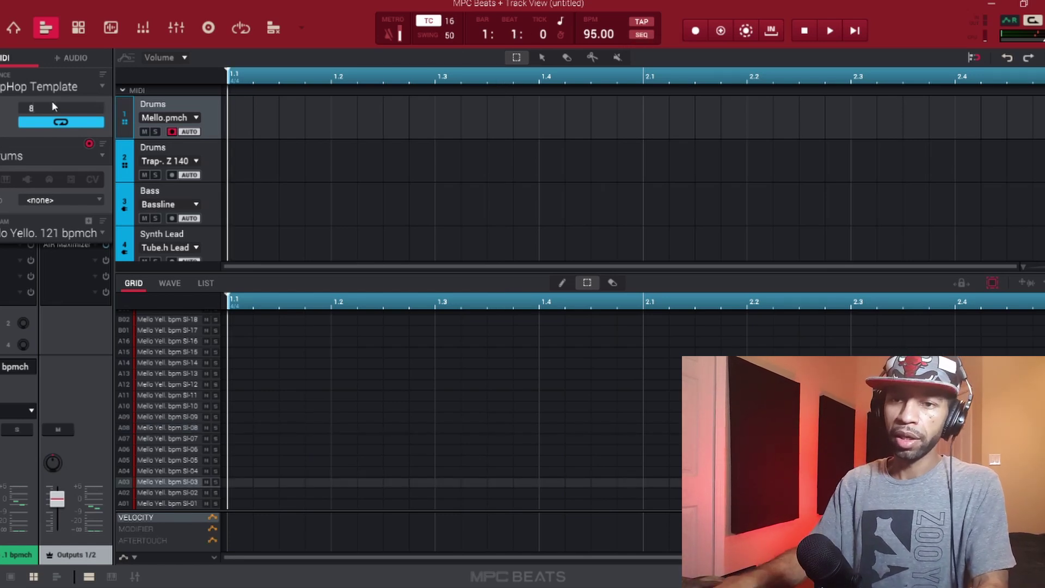
key(Return)
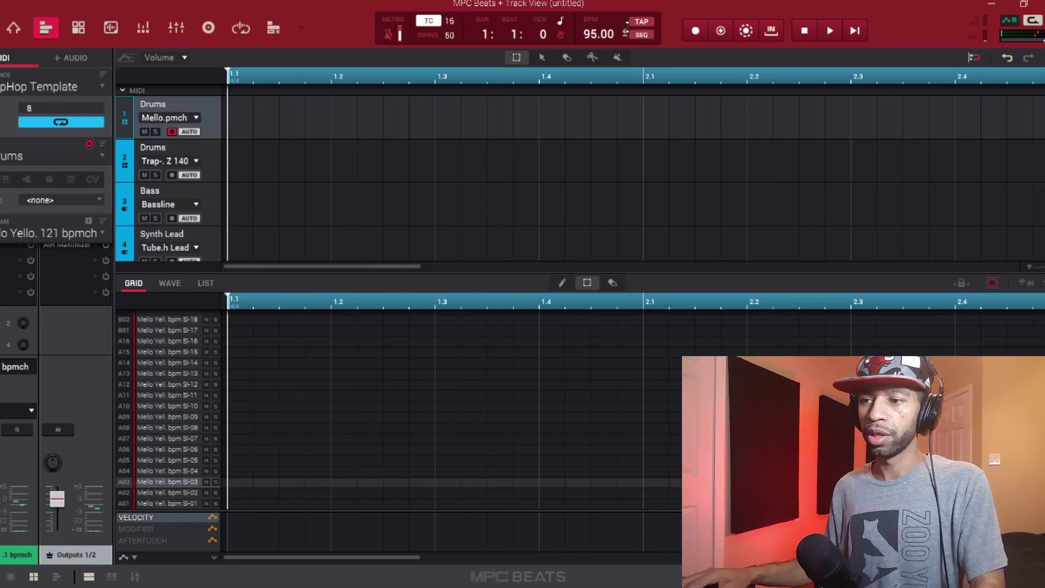
Step: Record a pattern of the chopped slices onto the first drum track across the 8-bar sequence
click(698, 30)
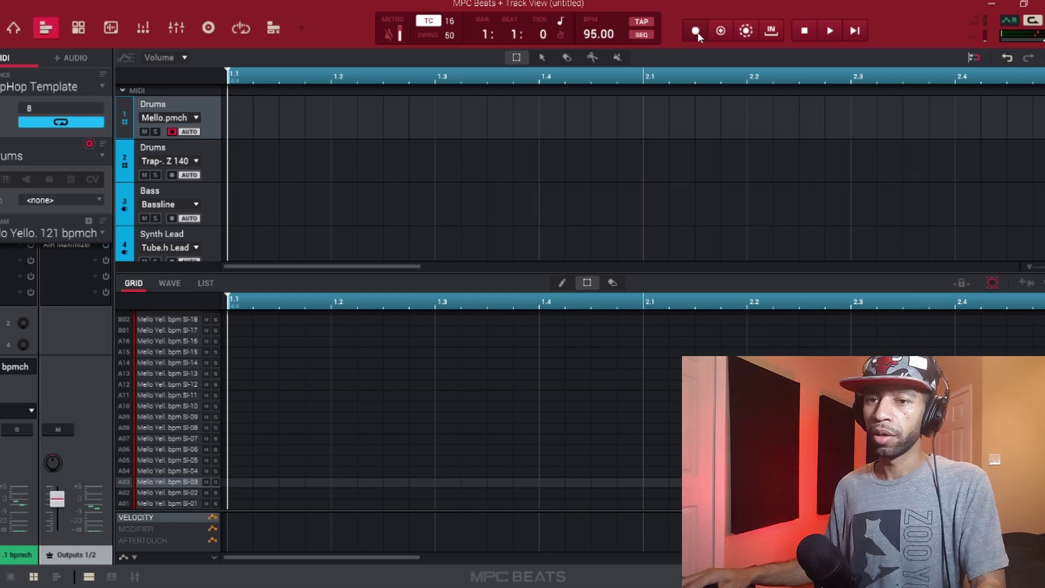
click(830, 31)
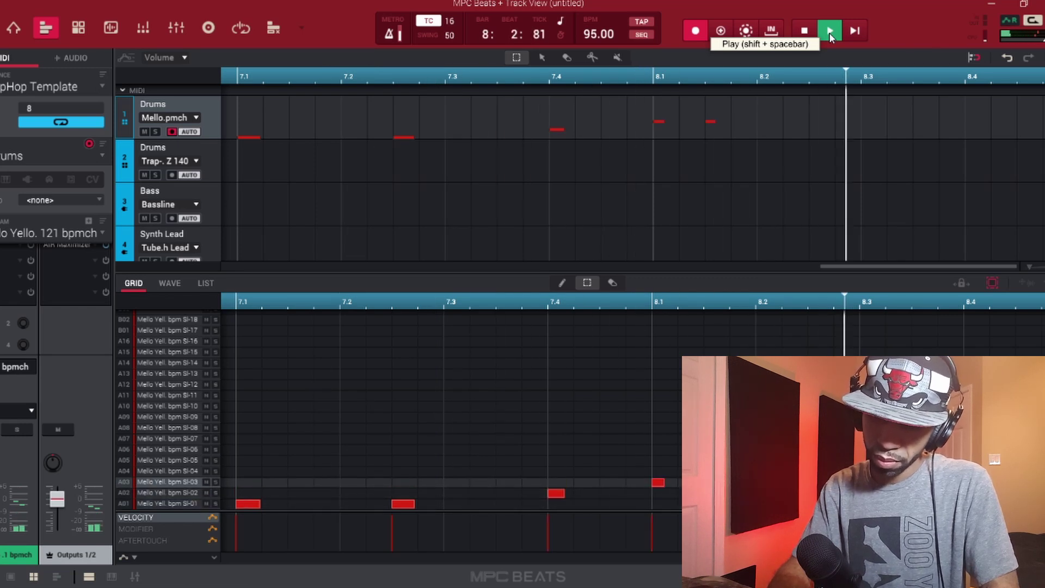
key(space)
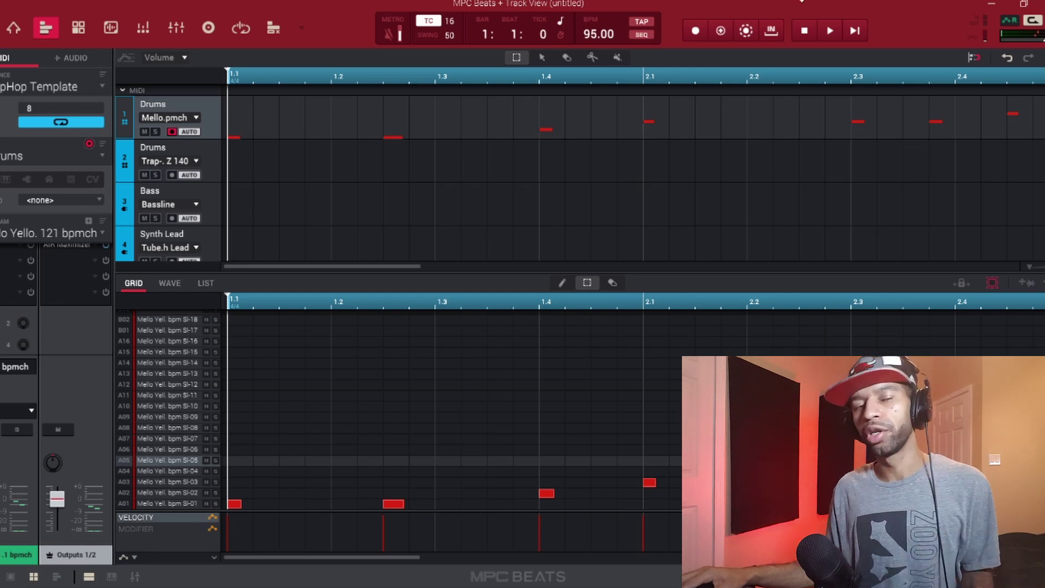
Step: Play back the recorded 8-bar sequence and return the playhead to the start of bar 1
click(828, 32)
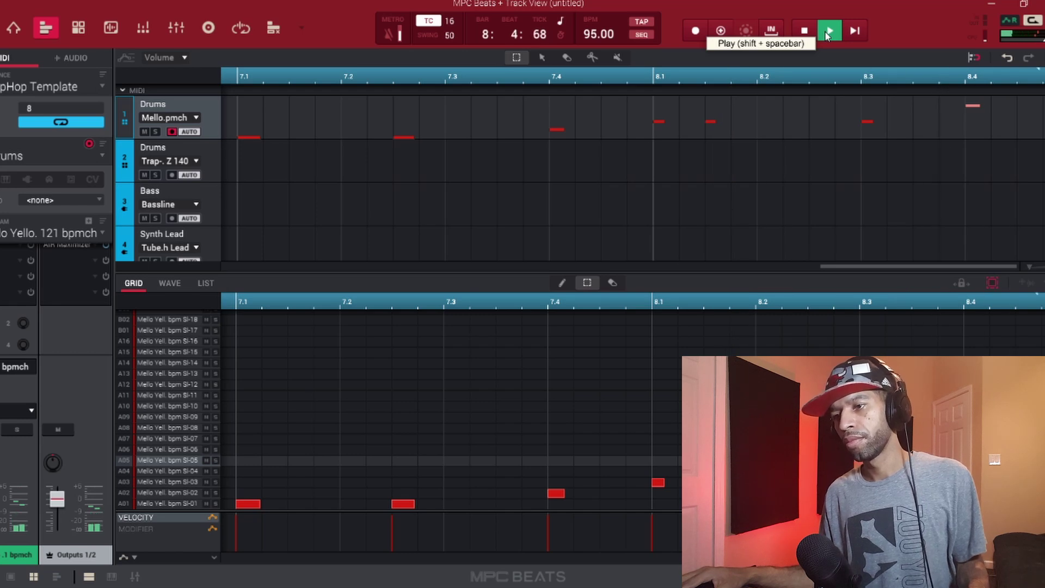
key(space)
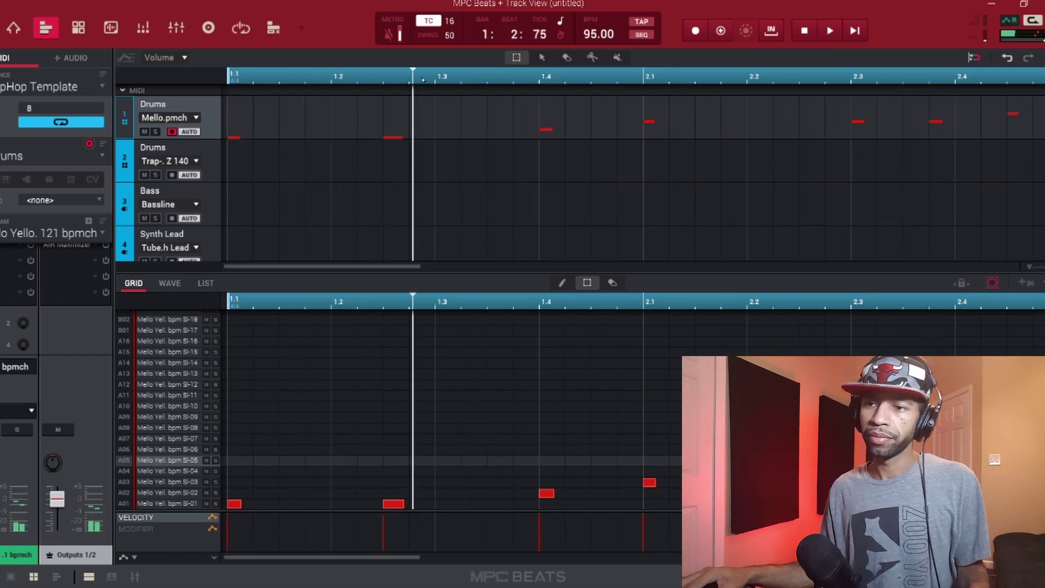
drag(413, 71, 251, 87)
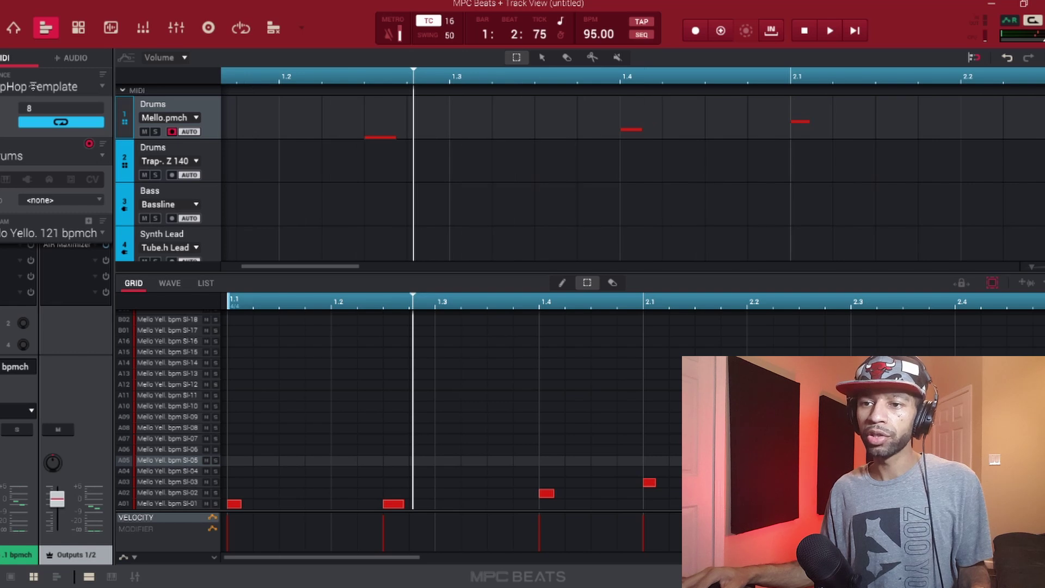
drag(33, 87, 306, 81)
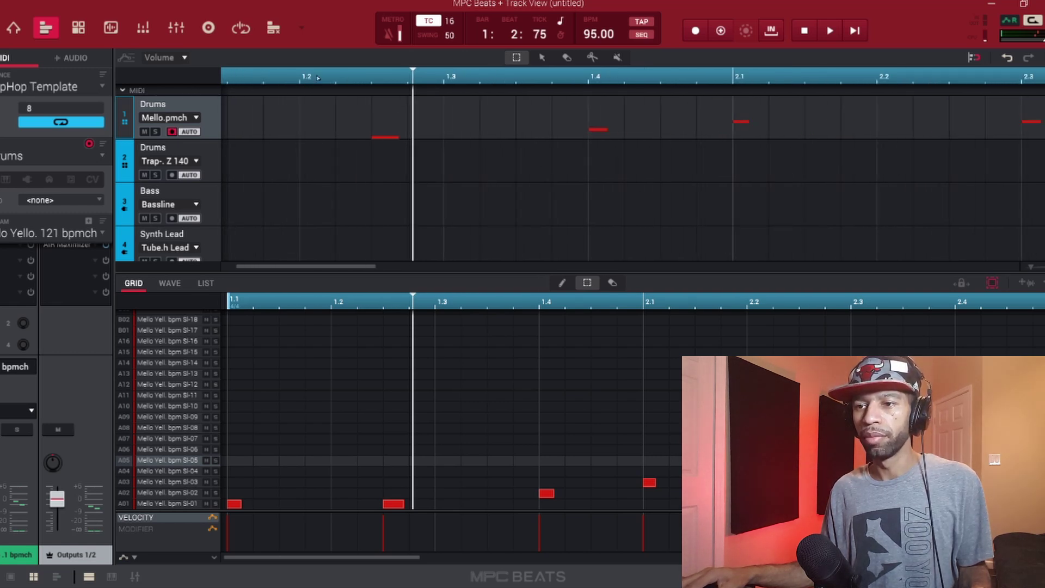
drag(414, 75, 151, 101)
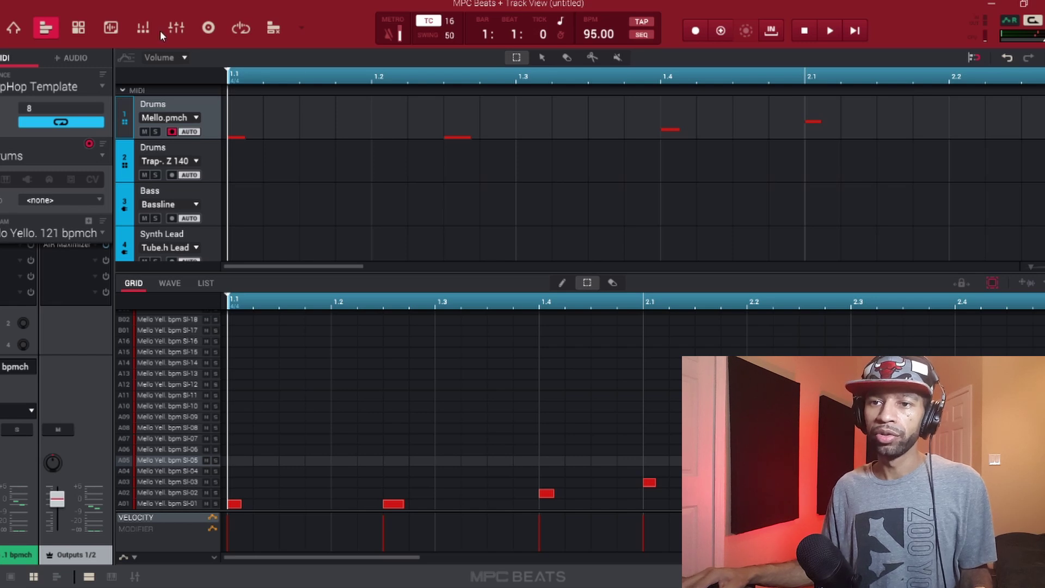
Step: Show the pad mixer, enlarge its channel strips and load AIR Delay into the first insert of pad A01
click(144, 27)
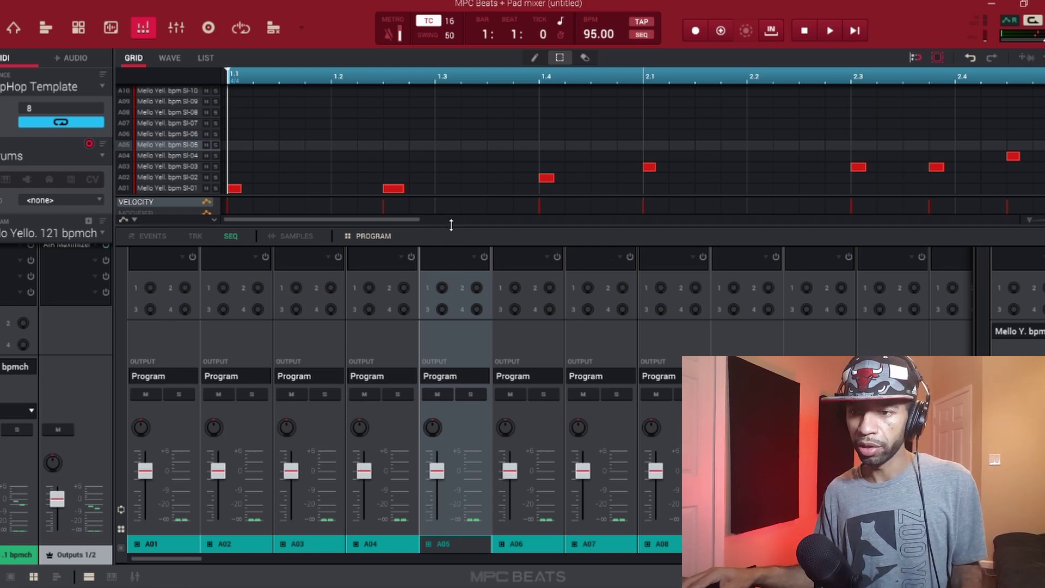
drag(450, 226, 427, 91)
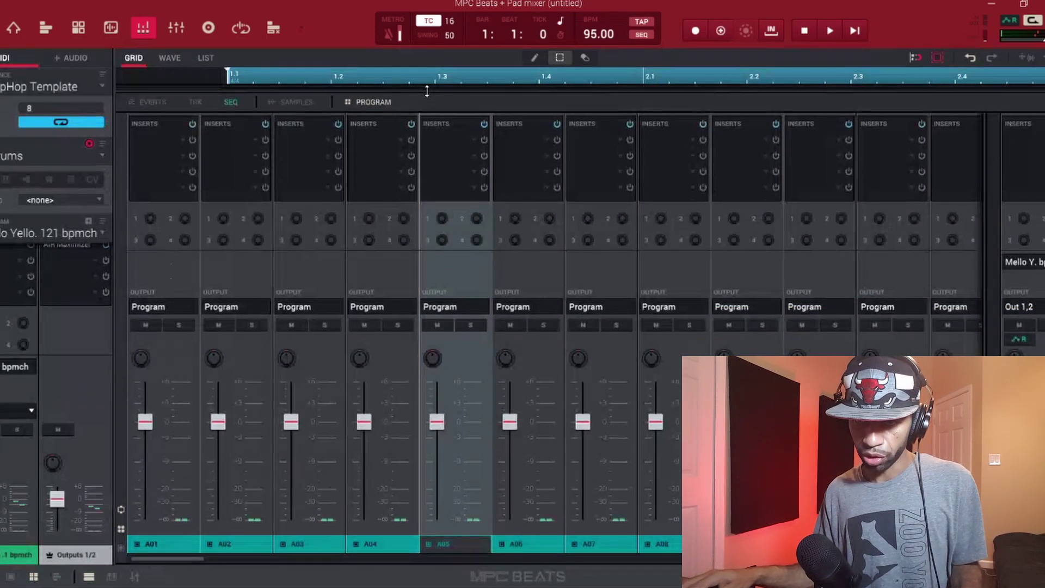
click(183, 138)
double_click(172, 142)
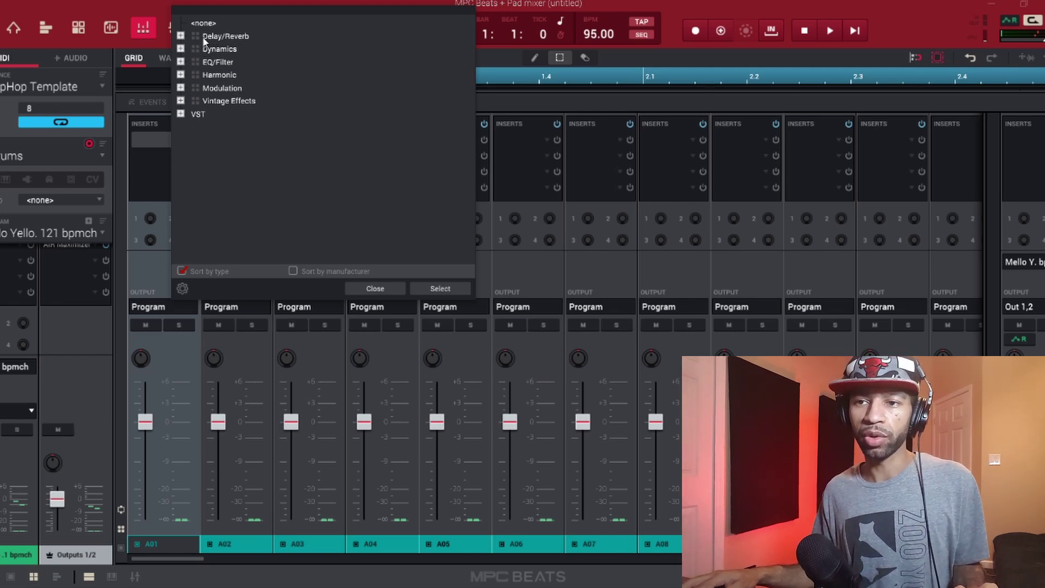
click(181, 36)
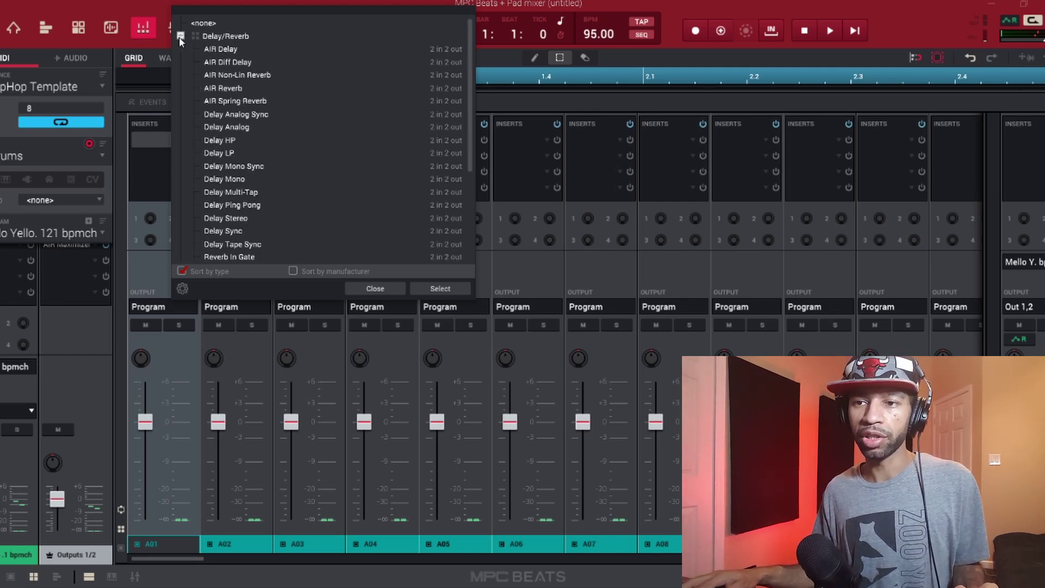
click(232, 50)
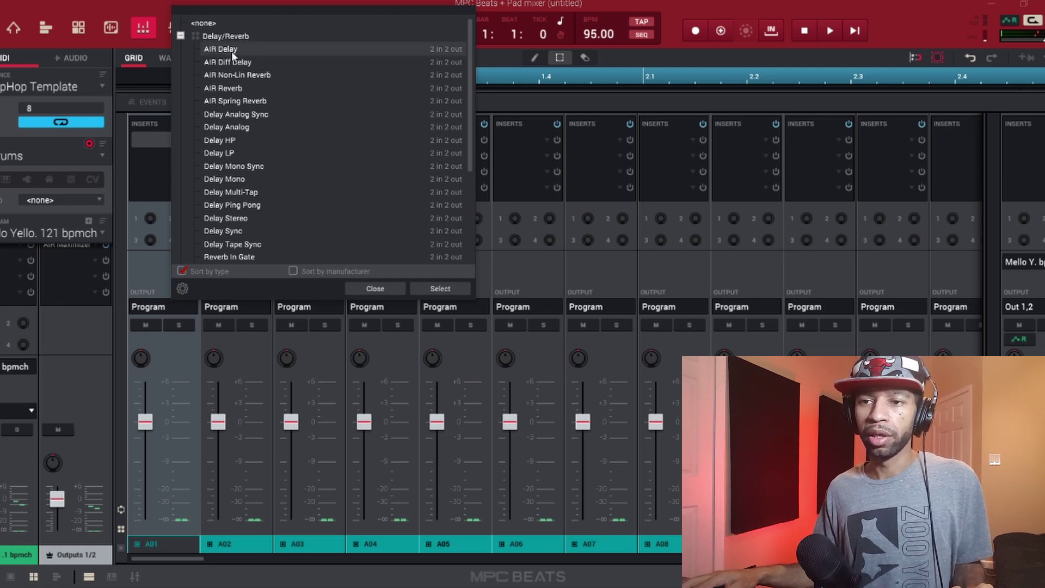
double_click(231, 51)
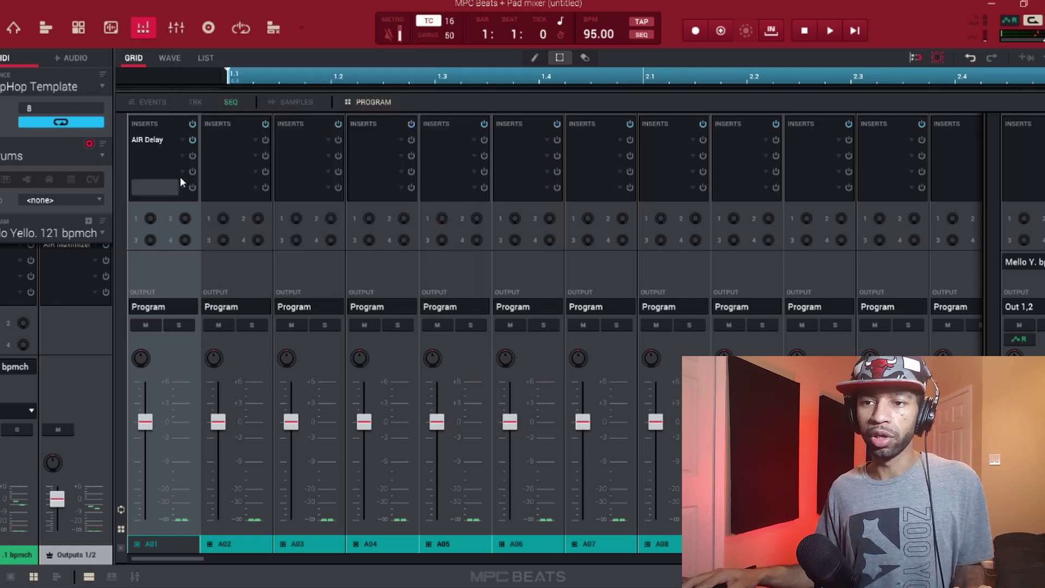
Step: Set the AIR Delay on pad A01 to 57% mix and 49% feedback, and audition it with the sequence
click(159, 140)
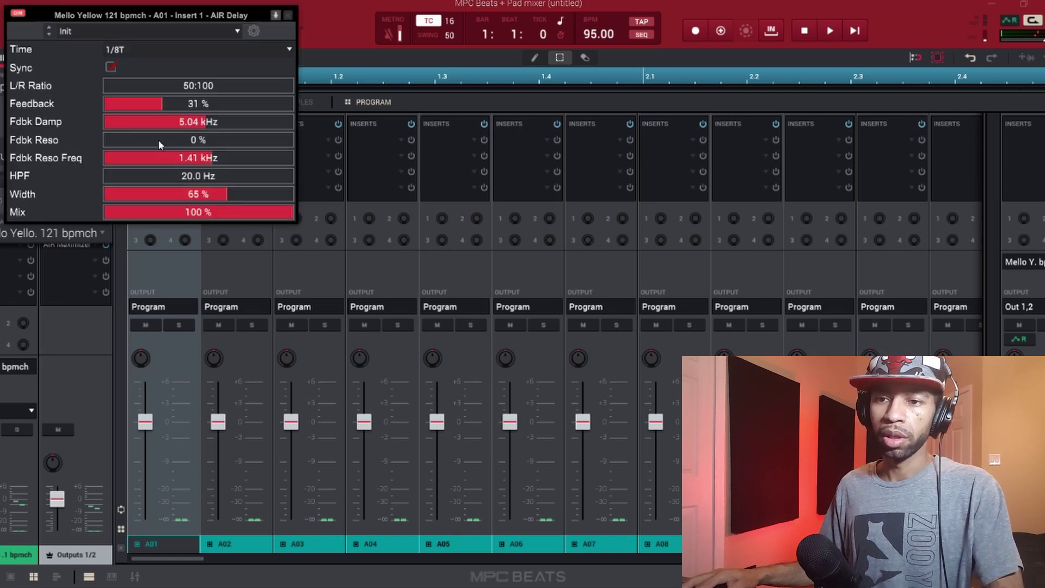
drag(290, 216, 217, 215)
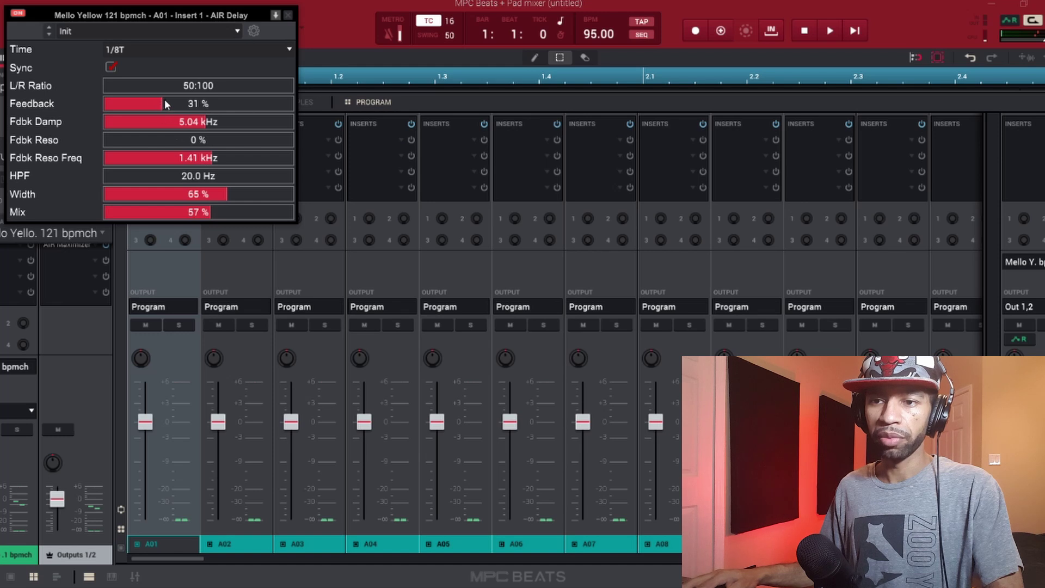
drag(166, 104, 201, 106)
key(space)
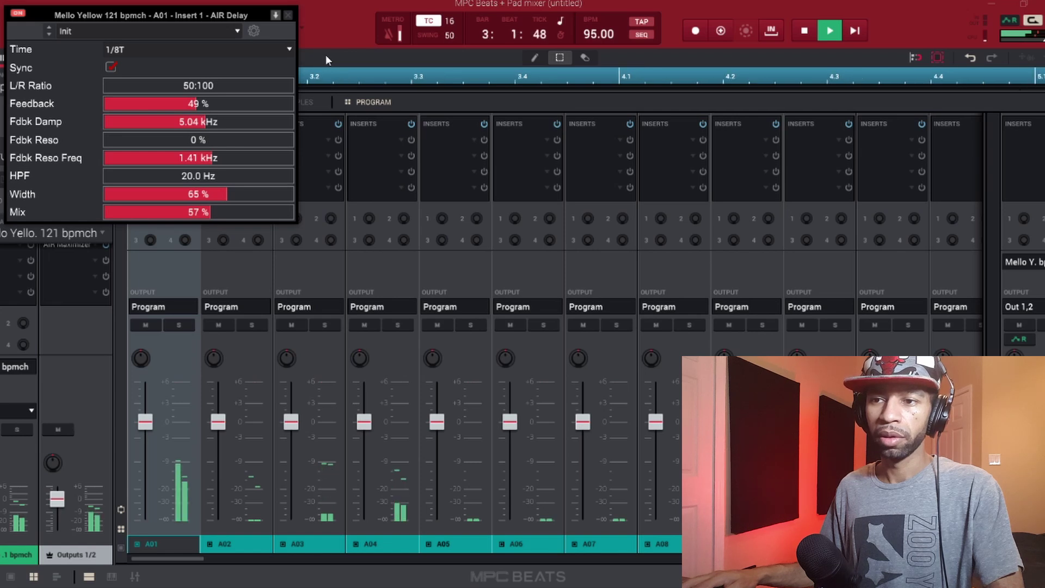
key(space)
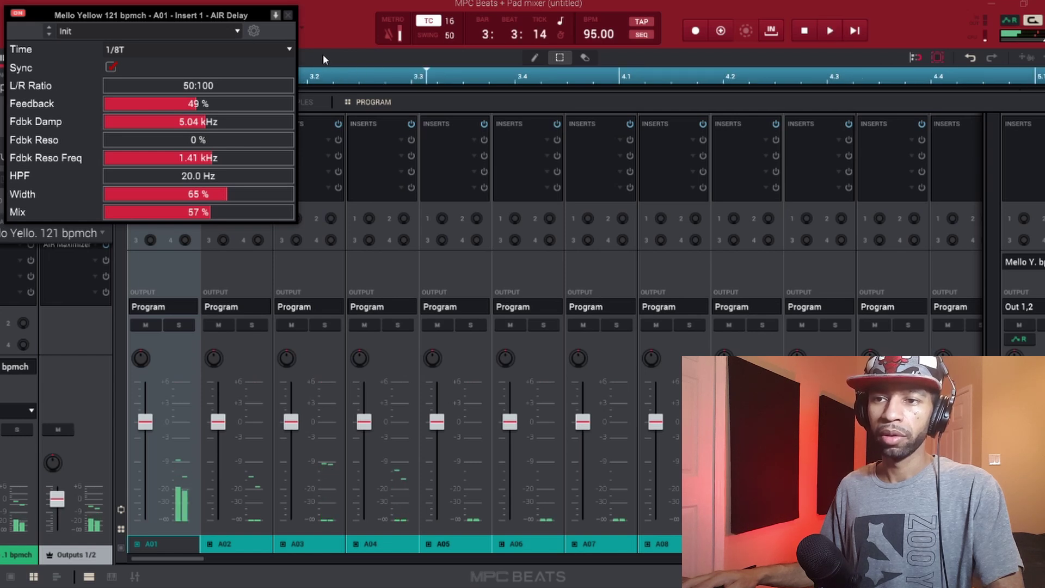
click(289, 14)
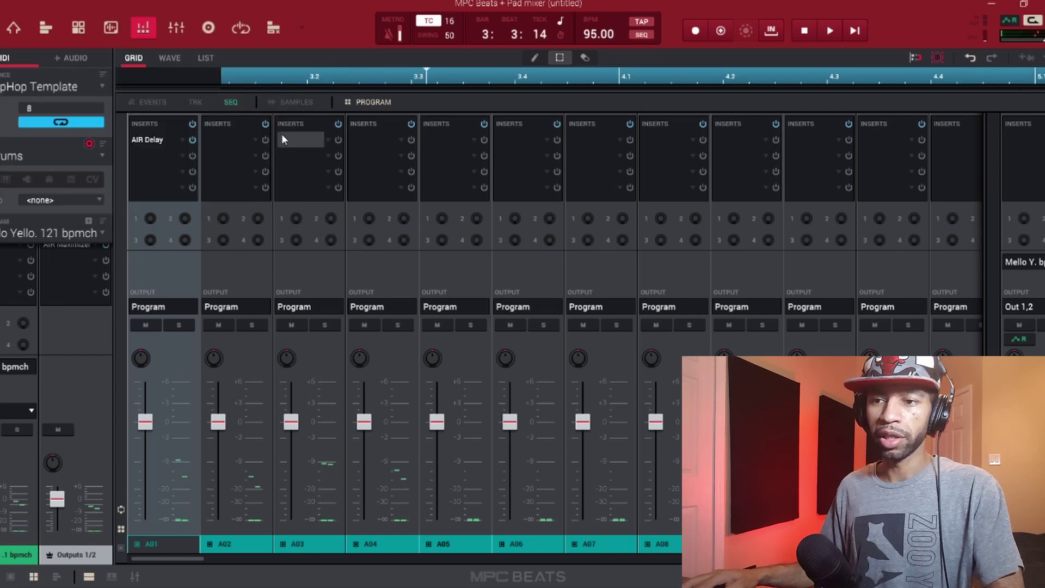
Step: Try the Flanger modulation effect in the first insert of pad A03 and audition it with the sequence
double_click(319, 140)
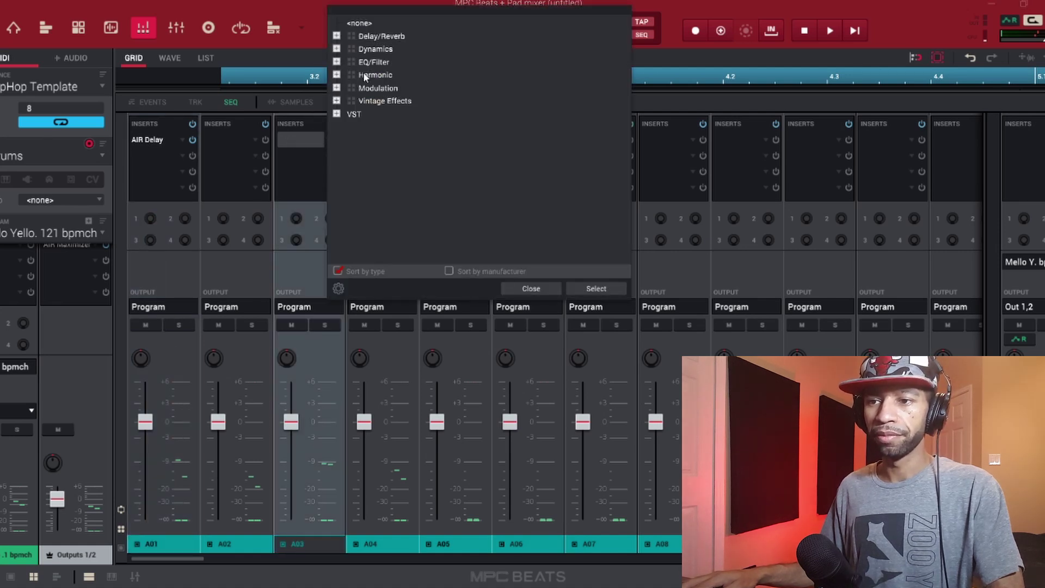
click(336, 88)
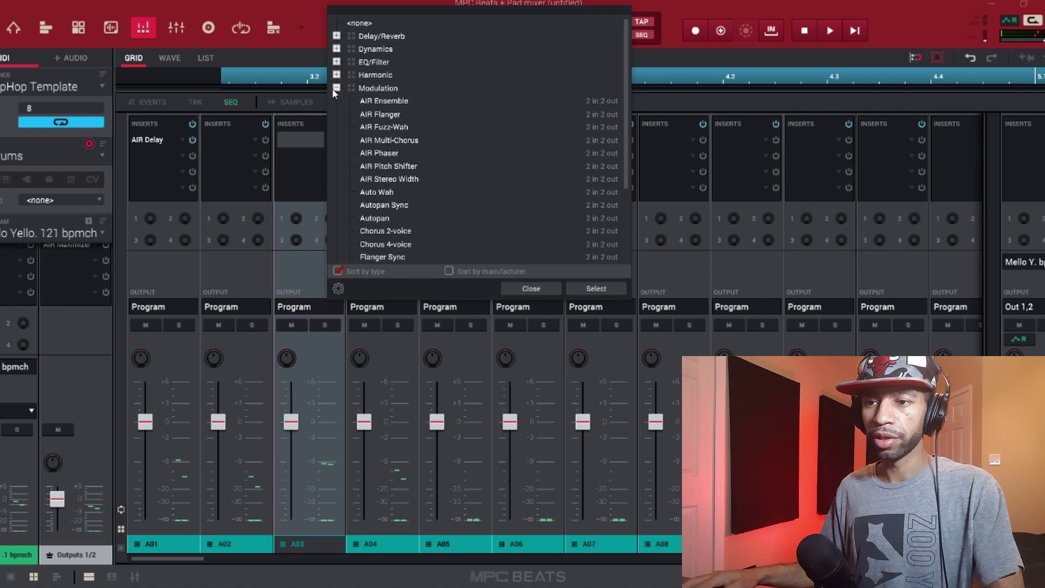
scroll(369, 125, down, 2)
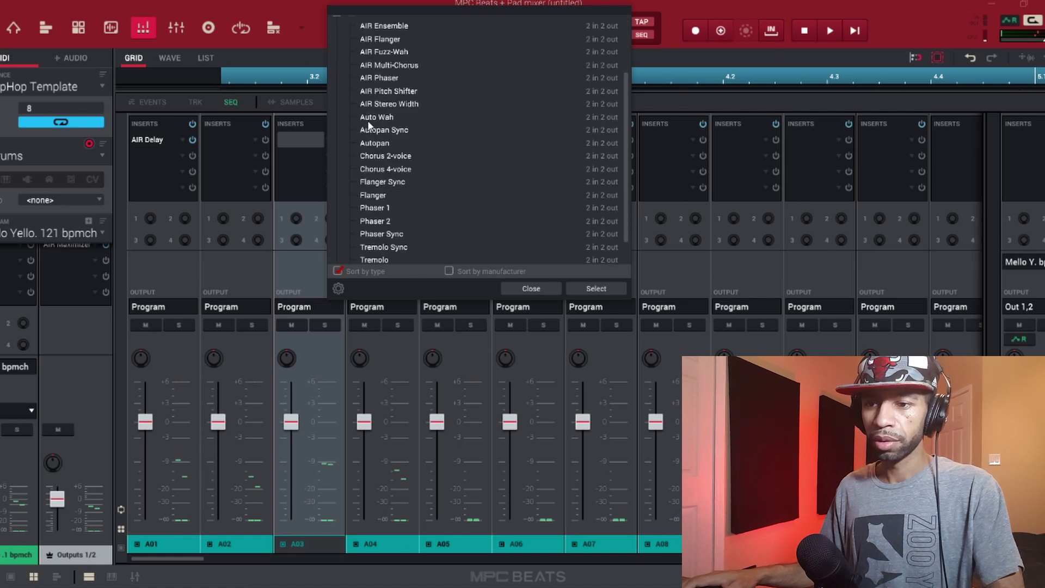
click(368, 197)
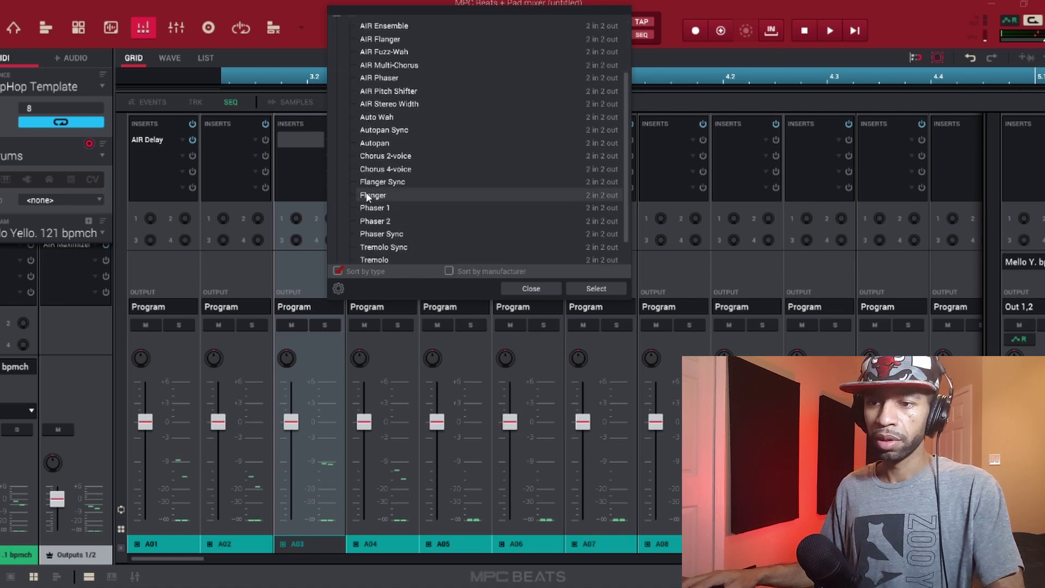
double_click(368, 196)
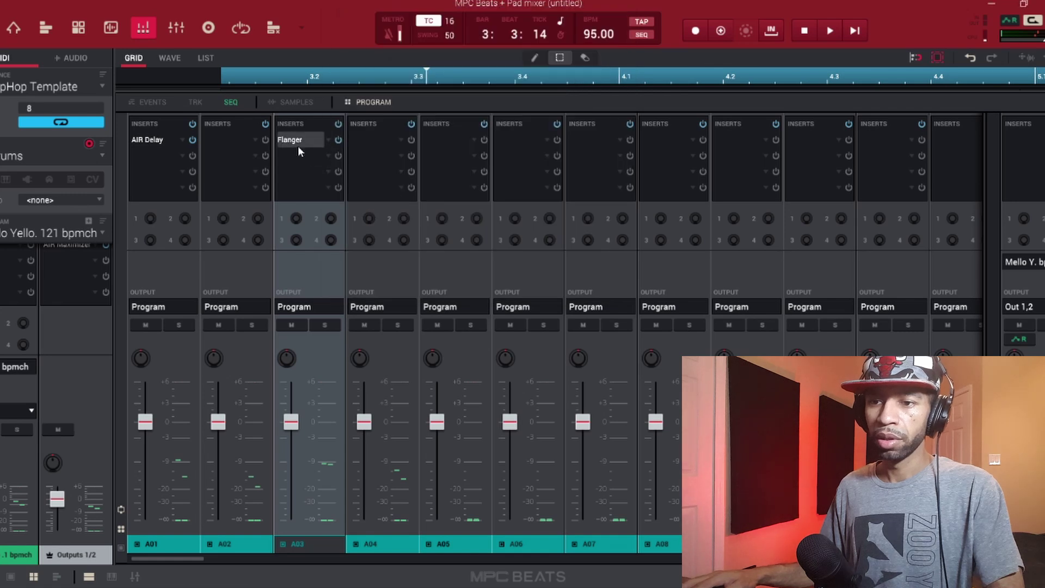
double_click(299, 141)
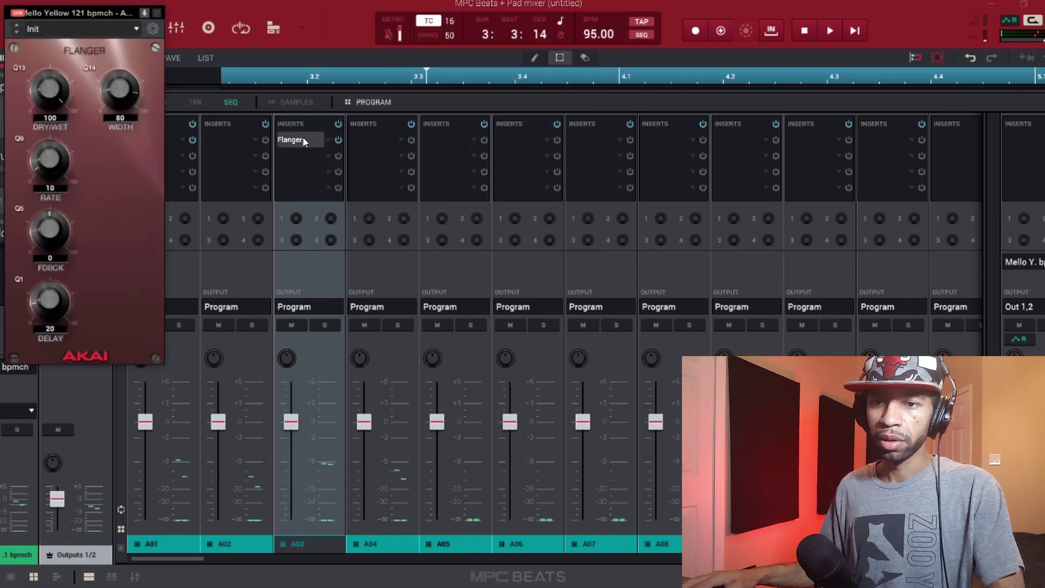
key(space)
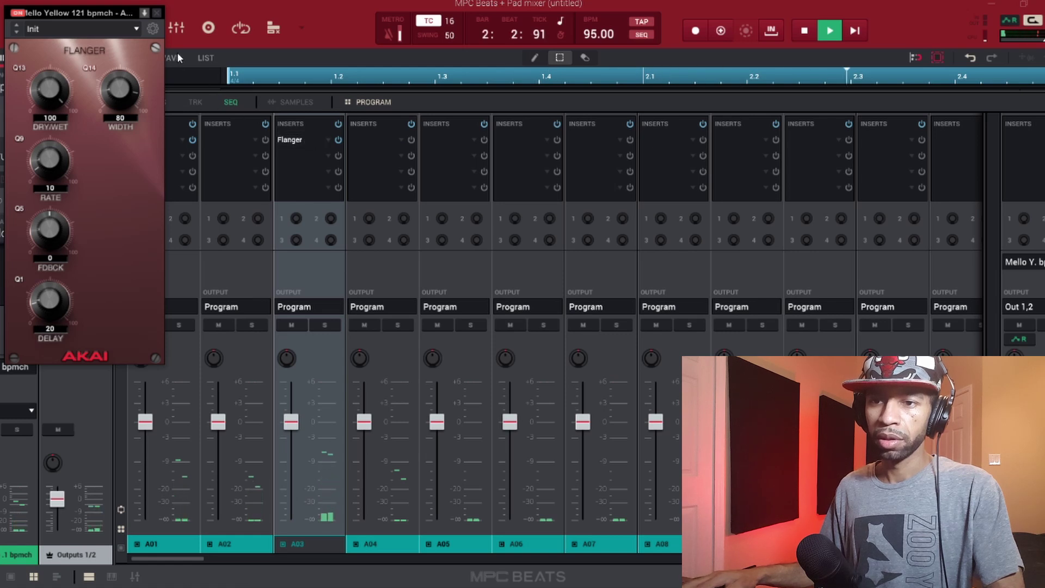
click(293, 139)
click(293, 140)
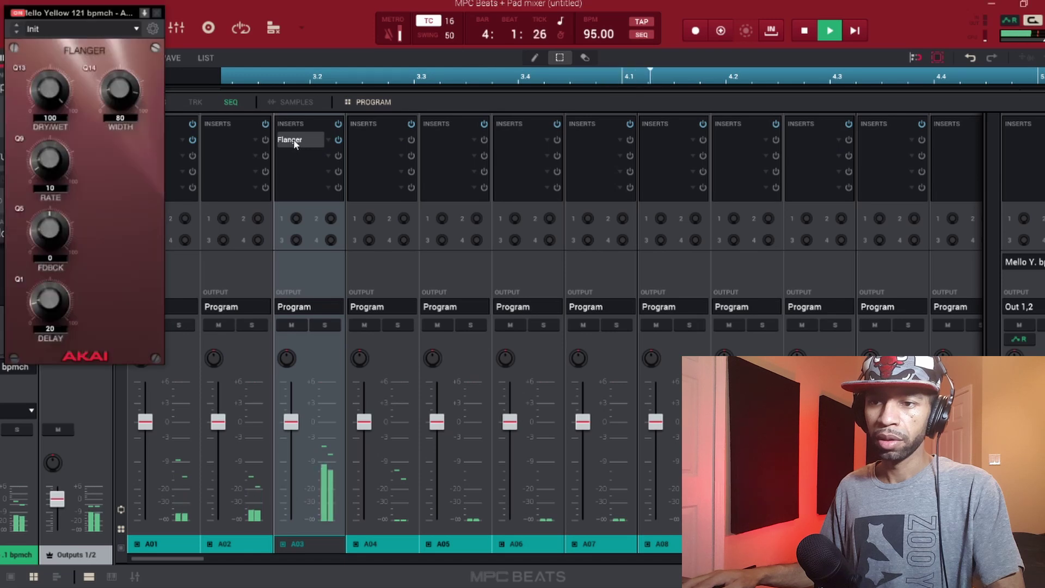
key(space)
Step: Load AIR Flanger into the first insert of pad A03 and audition it with the sequence
click(328, 139)
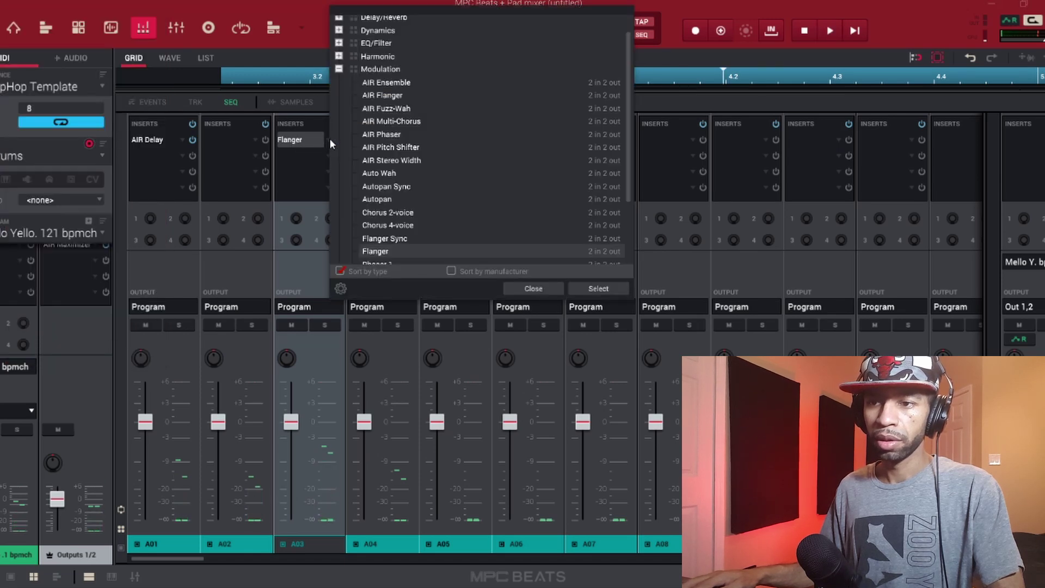
double_click(369, 96)
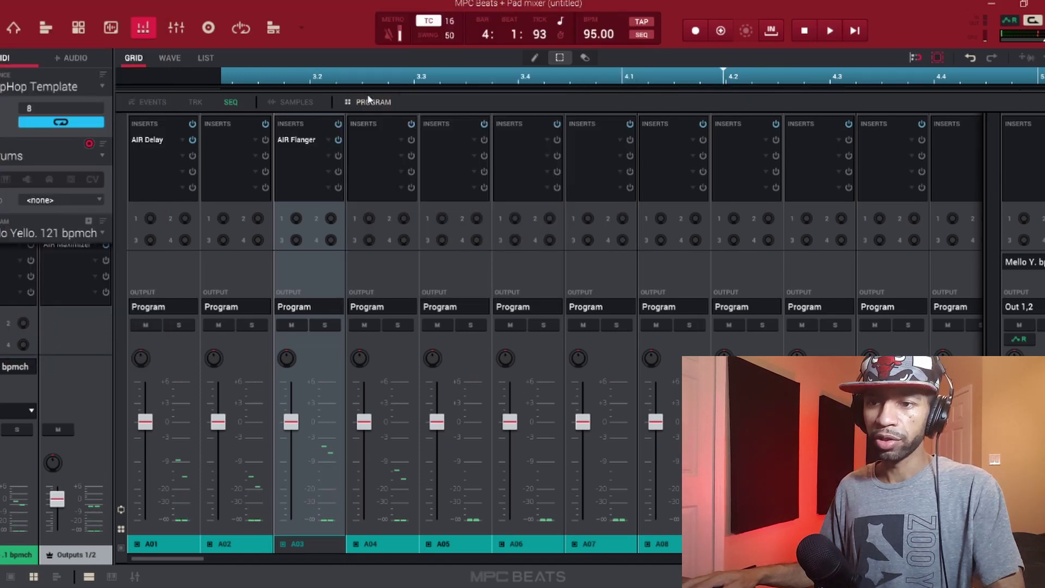
key(space)
click(309, 140)
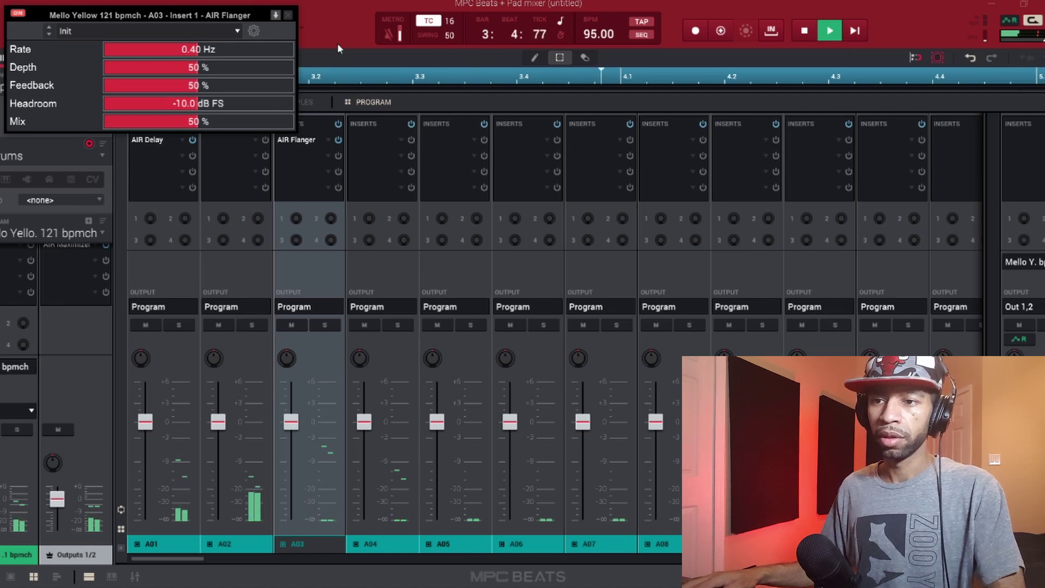
click(288, 16)
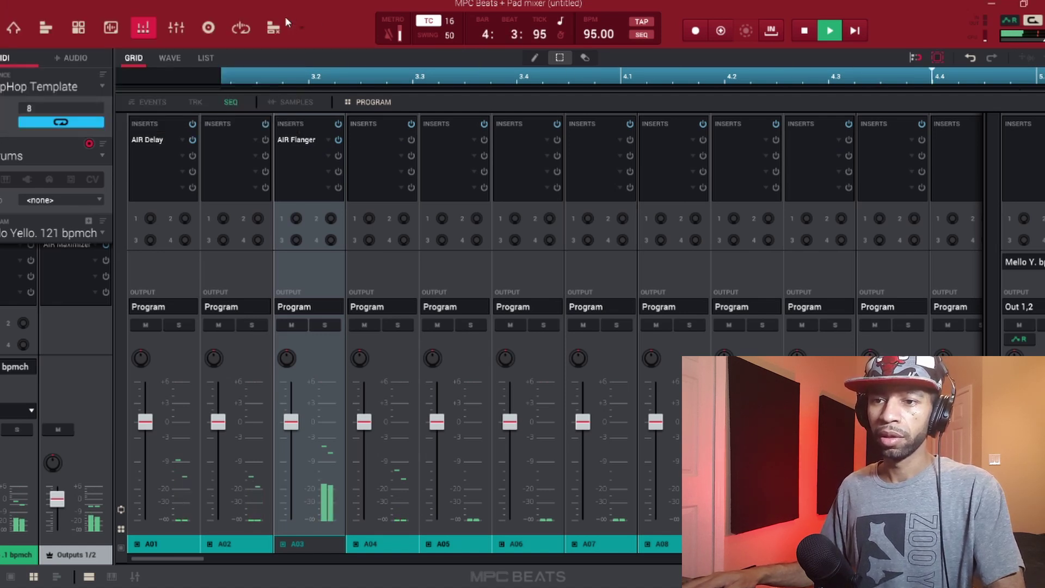
Step: Load AIR Phaser into the first insert of pad A02 and play back the sequence with it
click(251, 140)
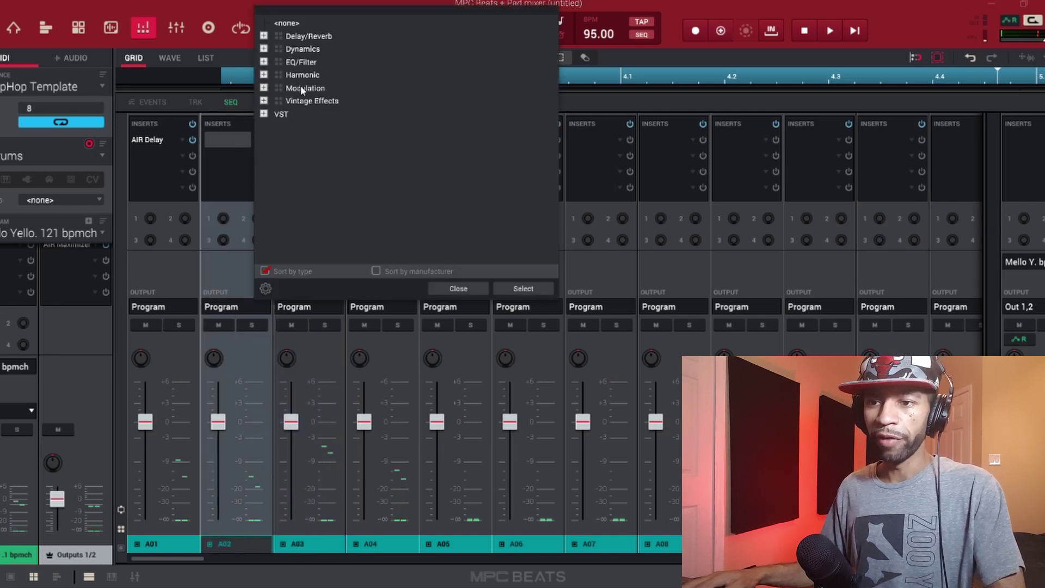
click(264, 89)
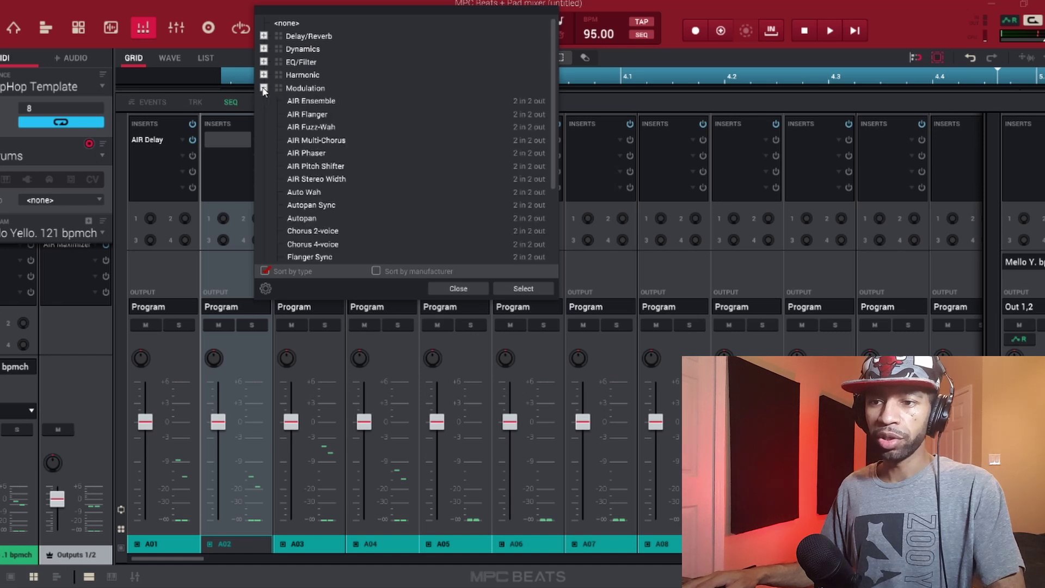
double_click(299, 154)
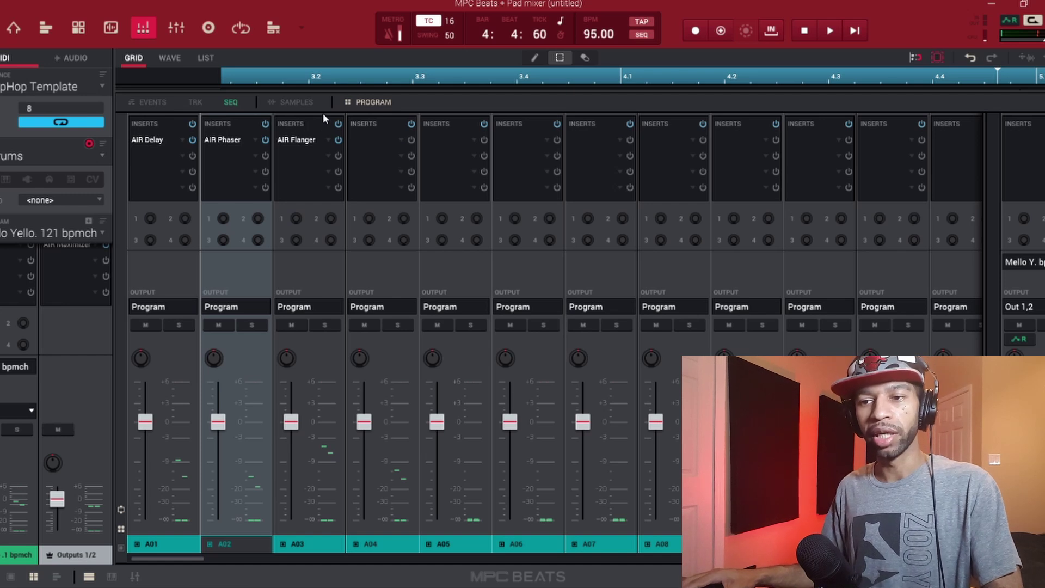
key(space)
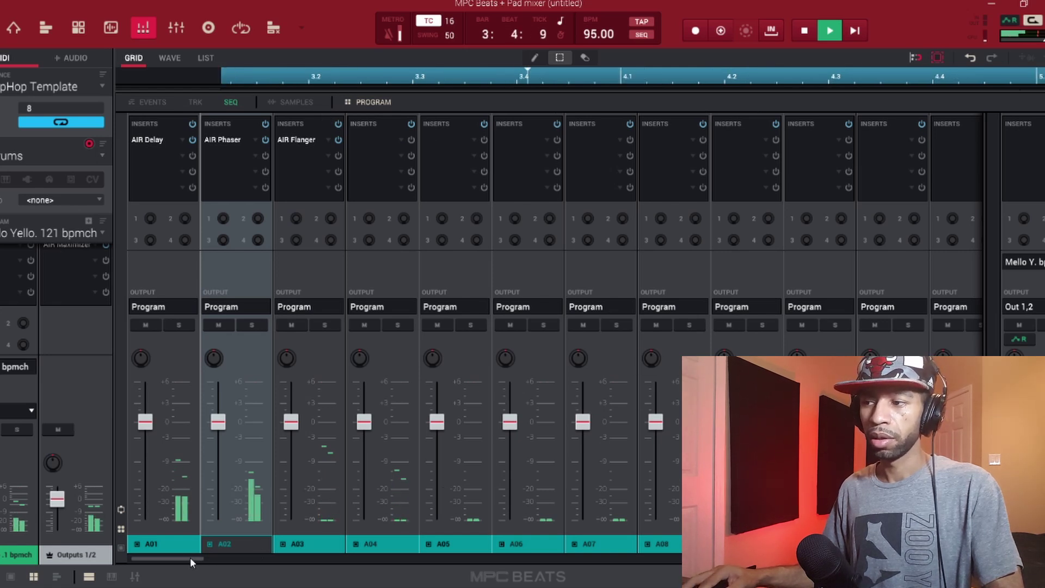
key(space)
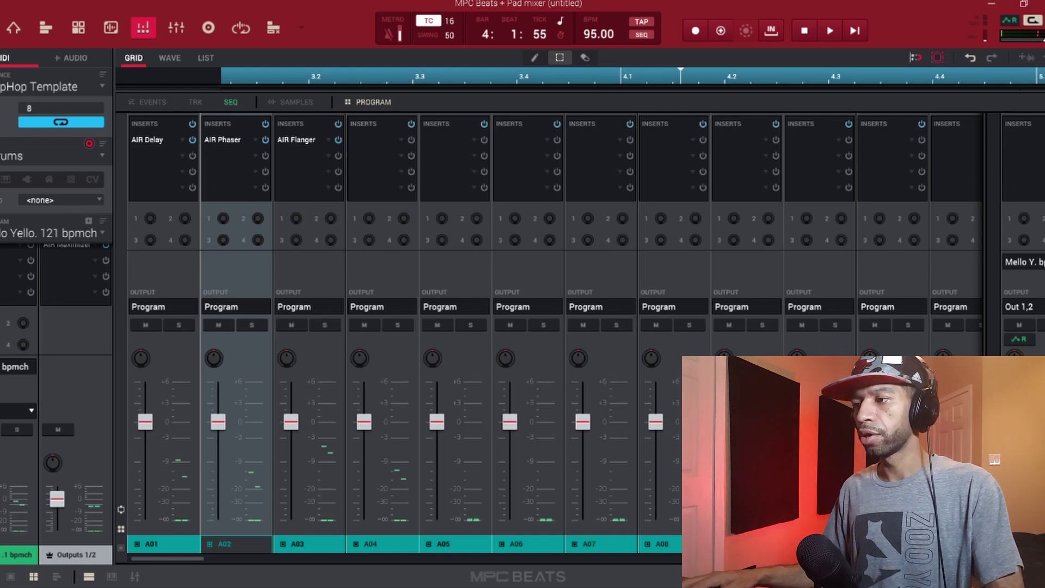
Step: Load the TDR Nova VST equalizer into the first insert of the whole Mello Yellow program's channel
click(1039, 140)
click(766, 113)
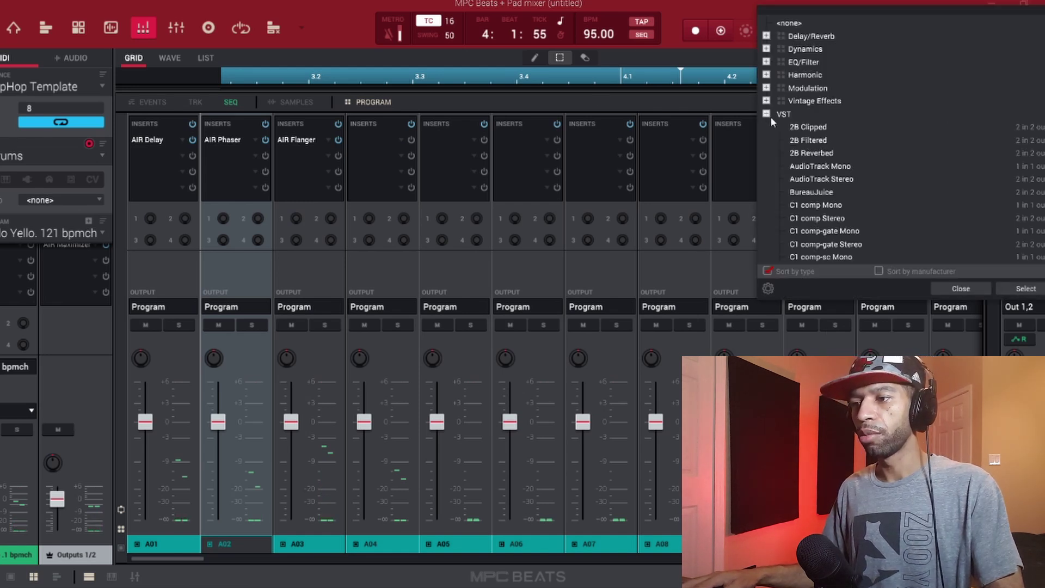
scroll(815, 139, down, 10)
scroll(816, 136, down, 20)
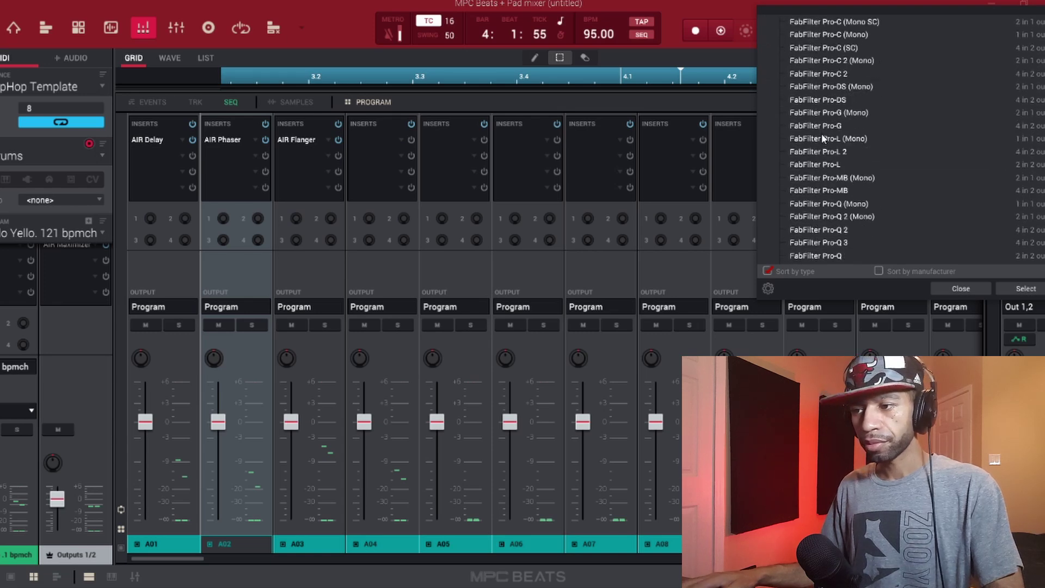
scroll(831, 139, down, 20)
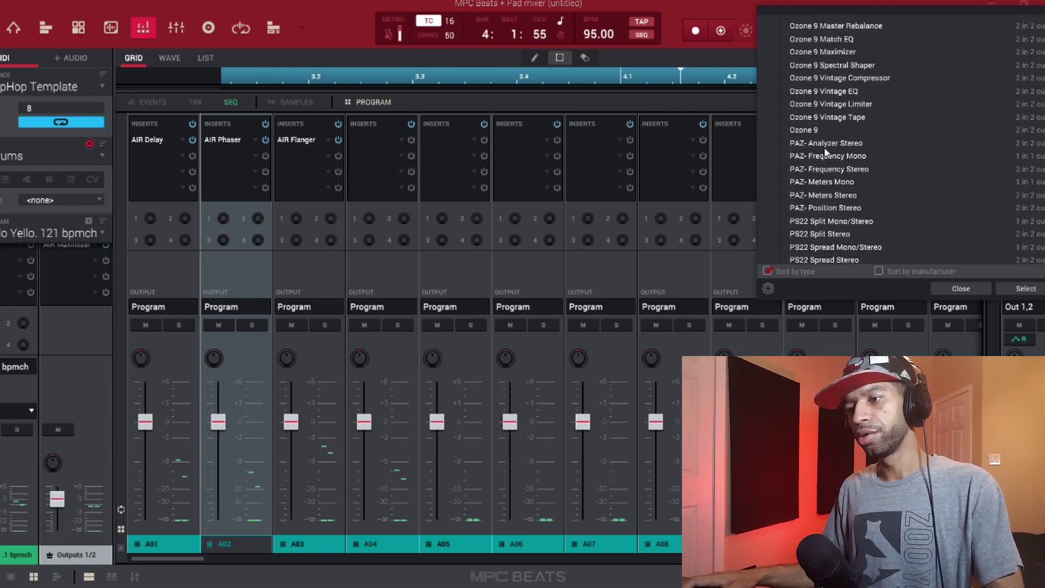
scroll(822, 145, down, 8)
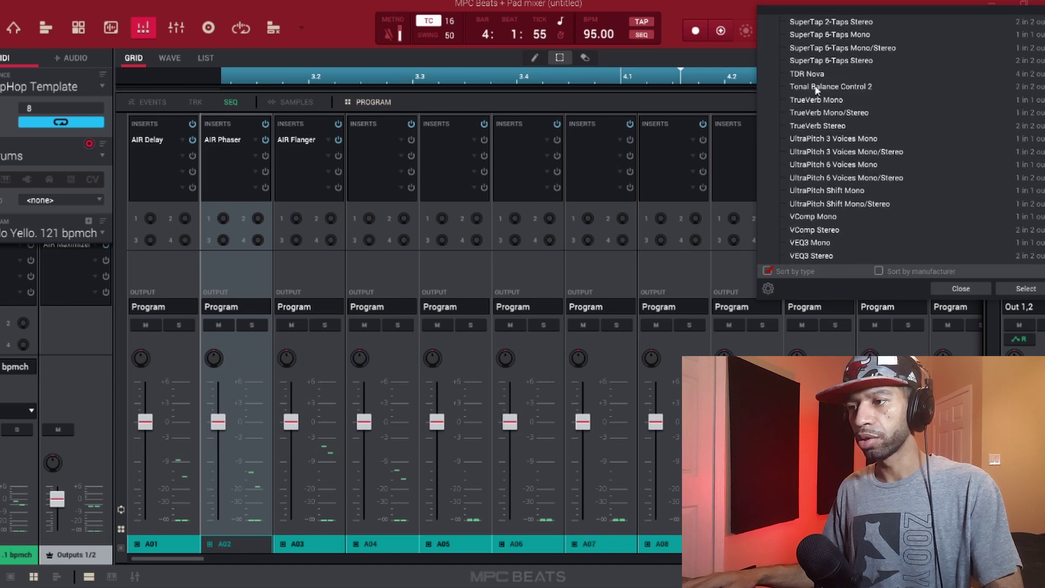
double_click(809, 80)
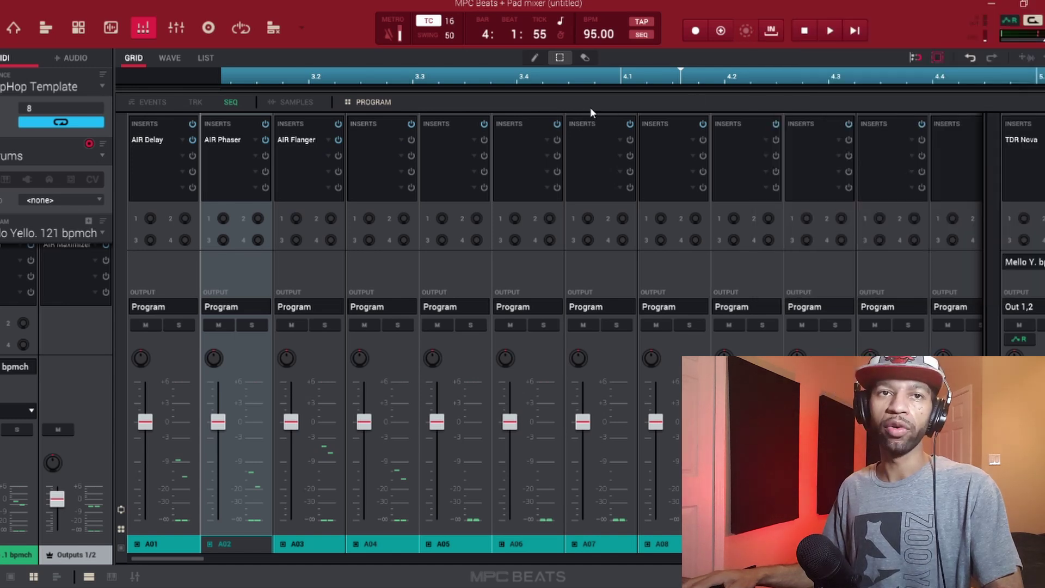
Step: Enable the high-pass and low-pass filters in the program channel's TDR Nova equalizer
double_click(1018, 143)
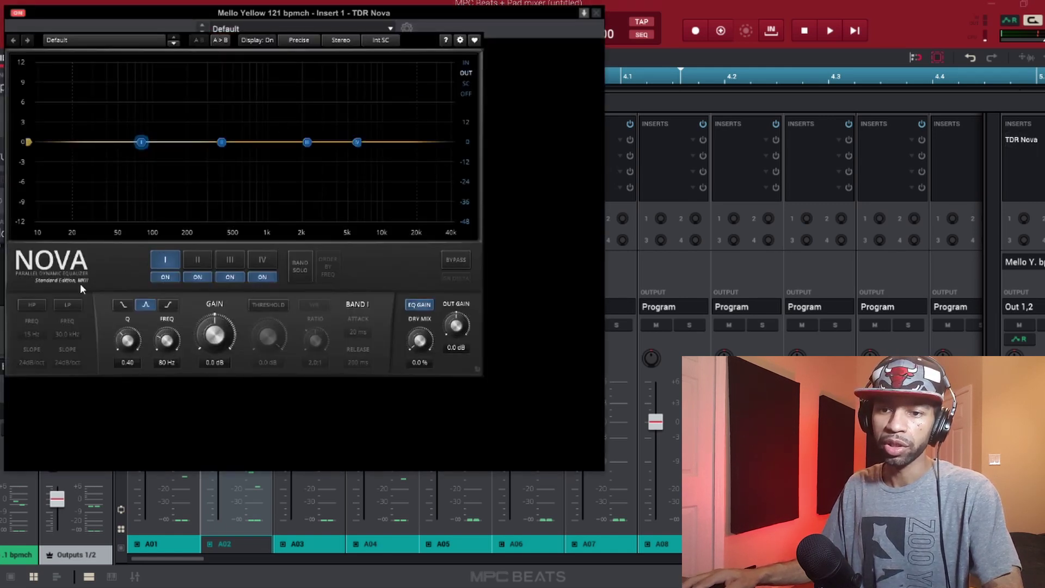
click(30, 305)
click(68, 305)
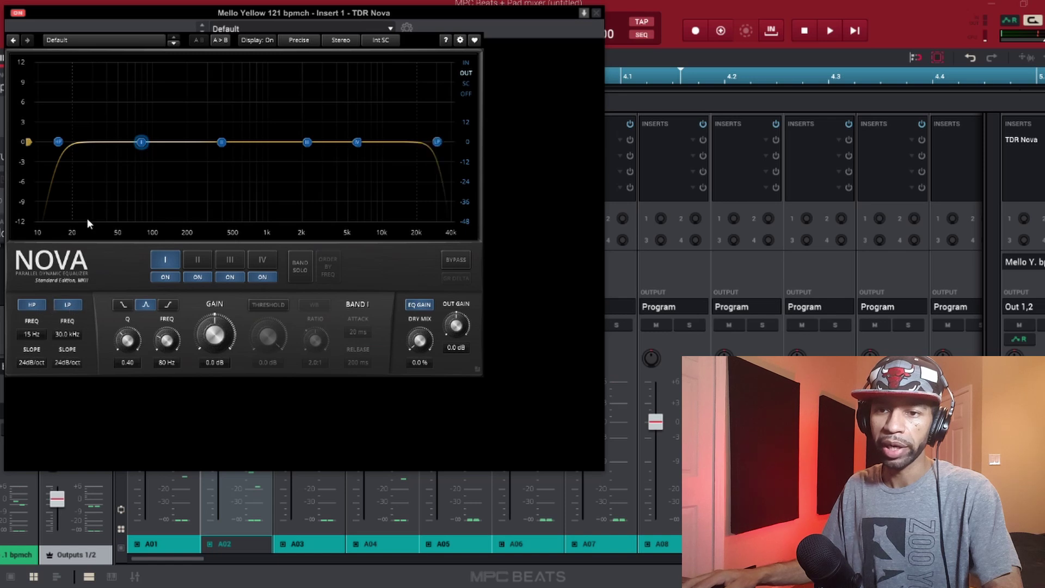
Step: Set TDR Nova's high-pass to 162 Hz and low-pass to 4.0 kHz while the sequence plays
click(58, 143)
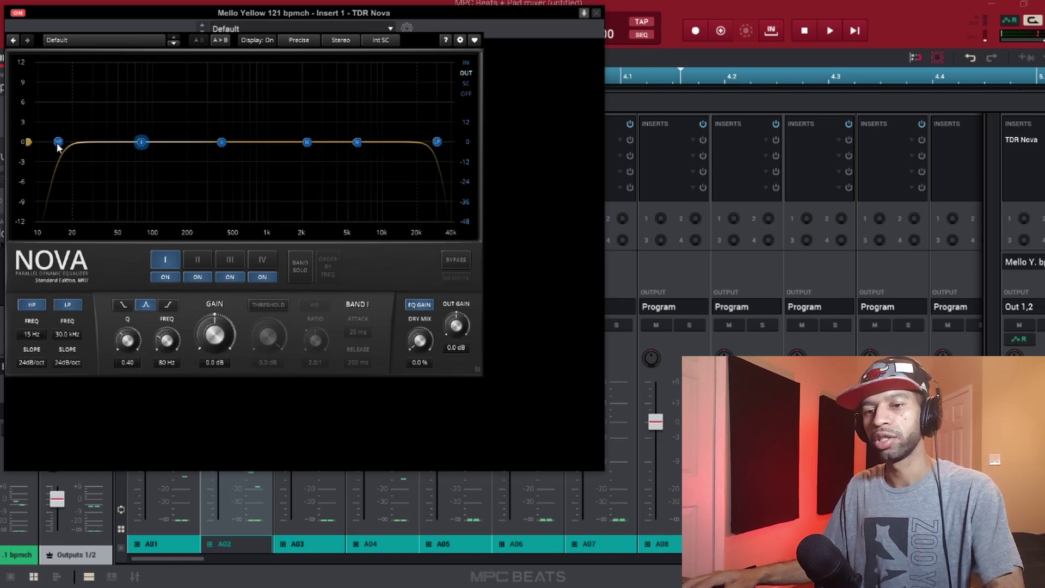
key(space)
drag(62, 146, 179, 145)
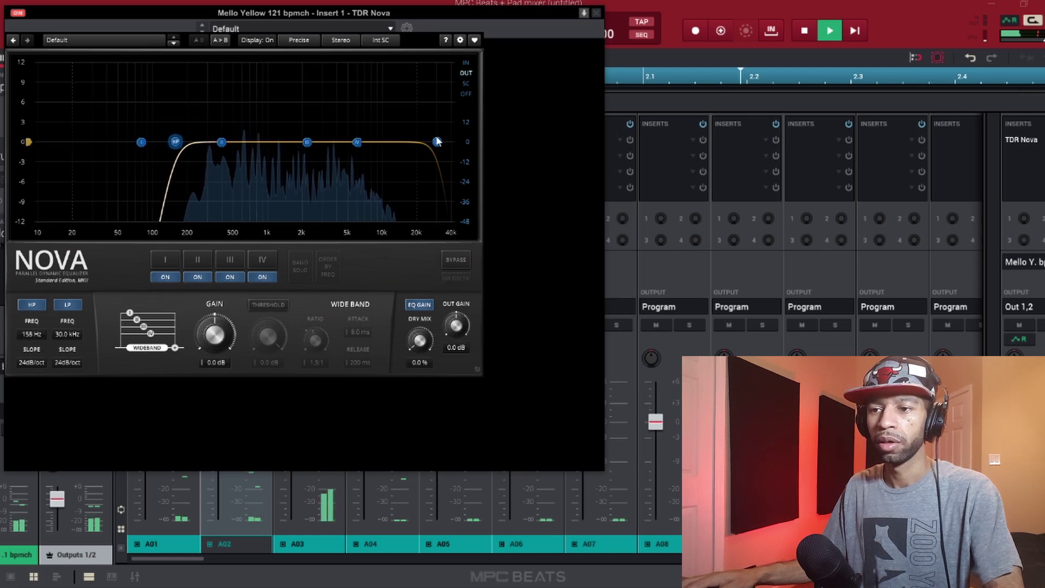
drag(436, 142, 337, 145)
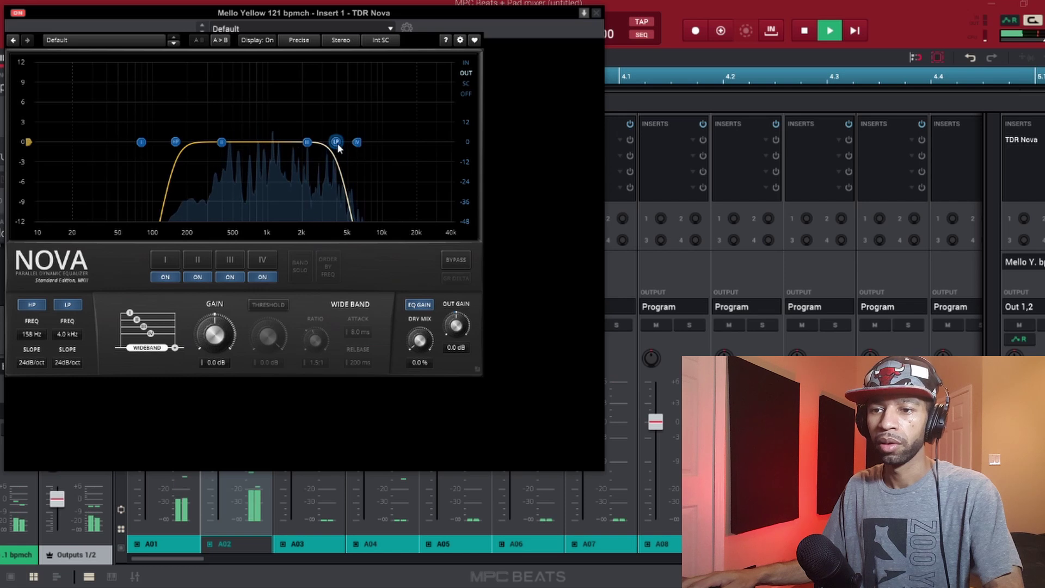
drag(180, 146, 182, 146)
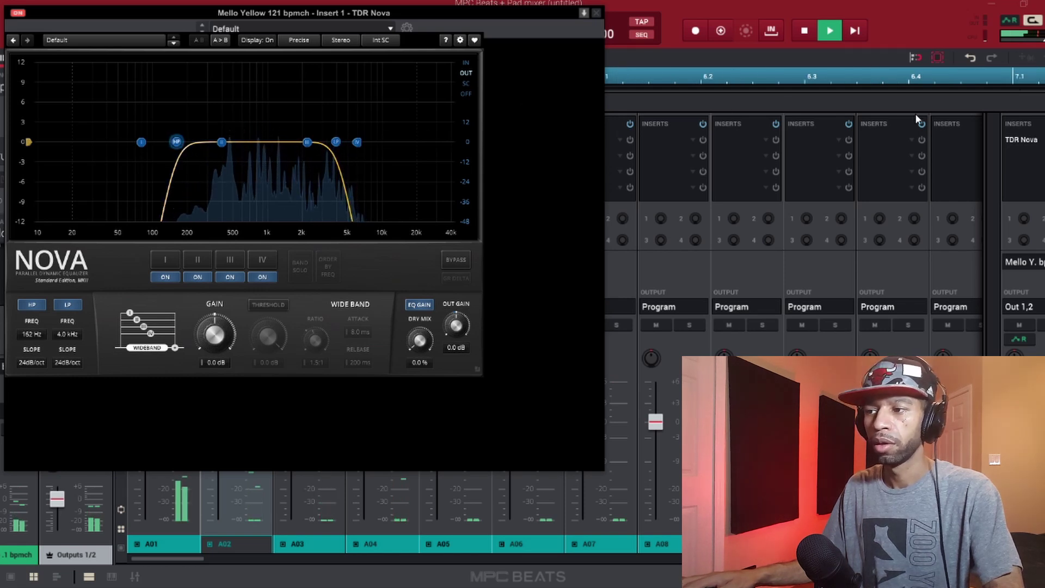
key(space)
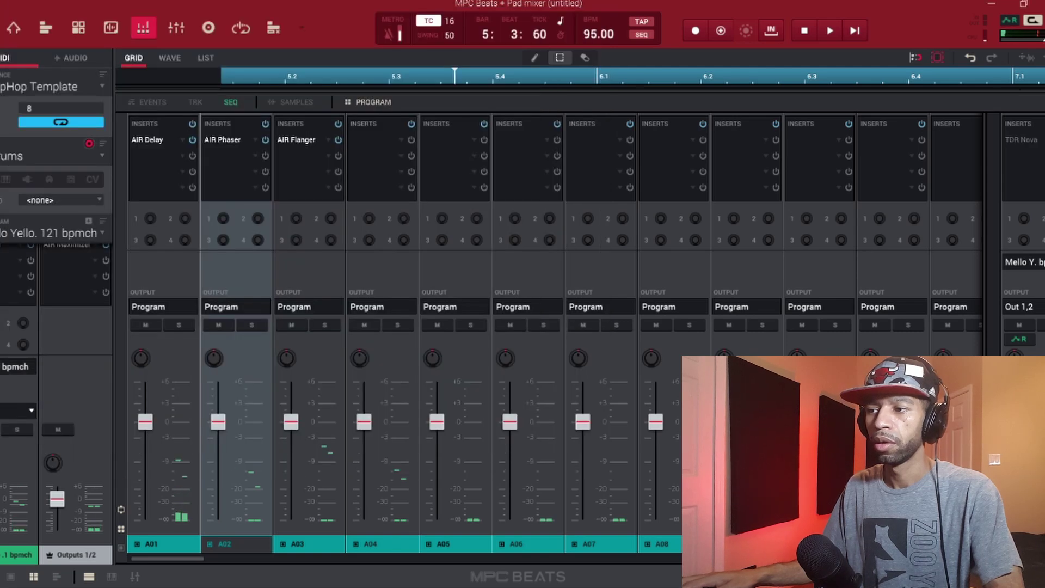
Step: Compare the sequence with TDR Nova bypassed and active, and lower its low-pass frequency to 3.2 kHz
key(space)
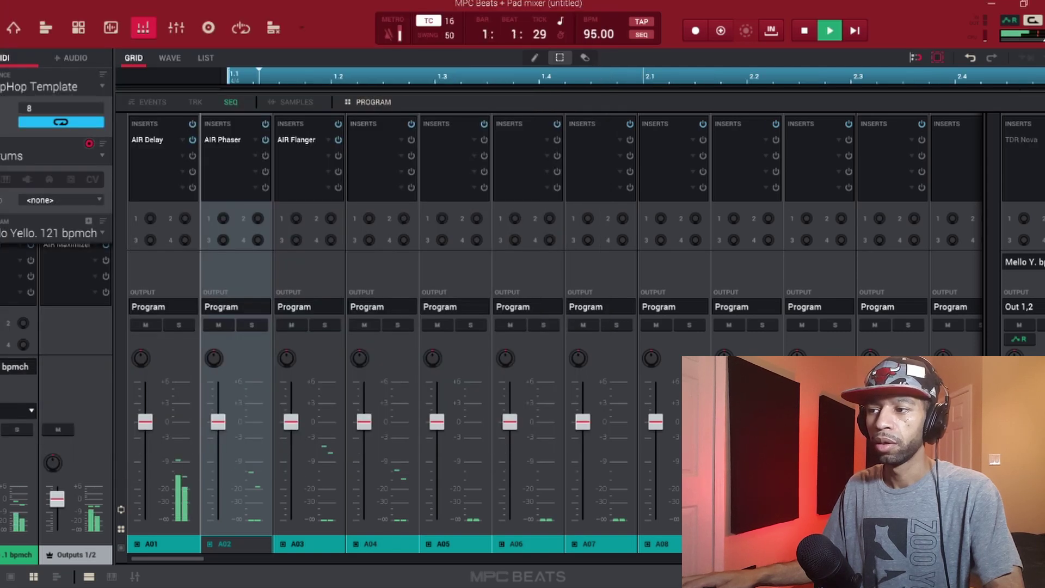
click(1022, 142)
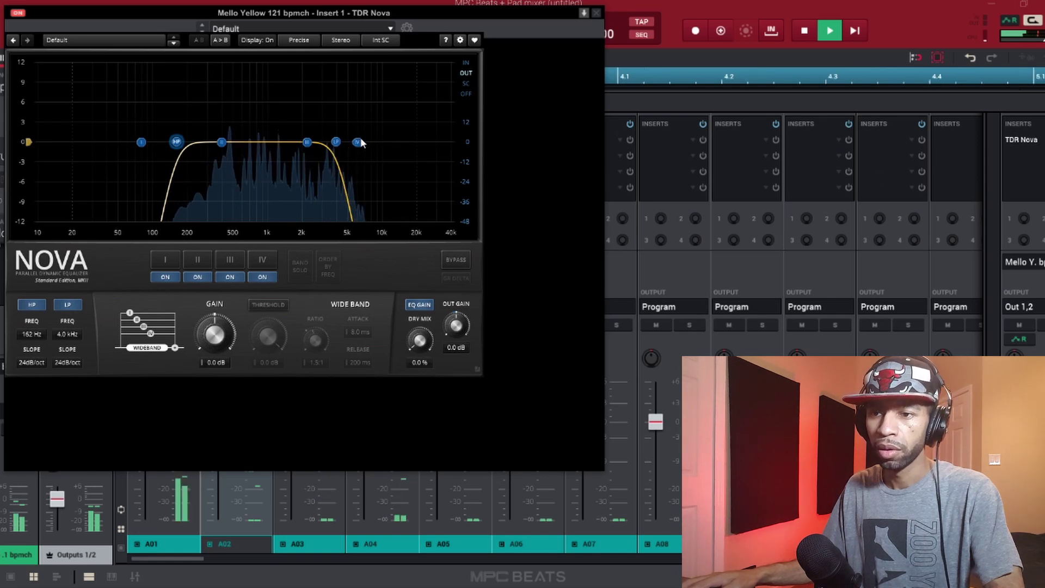
drag(335, 142, 327, 142)
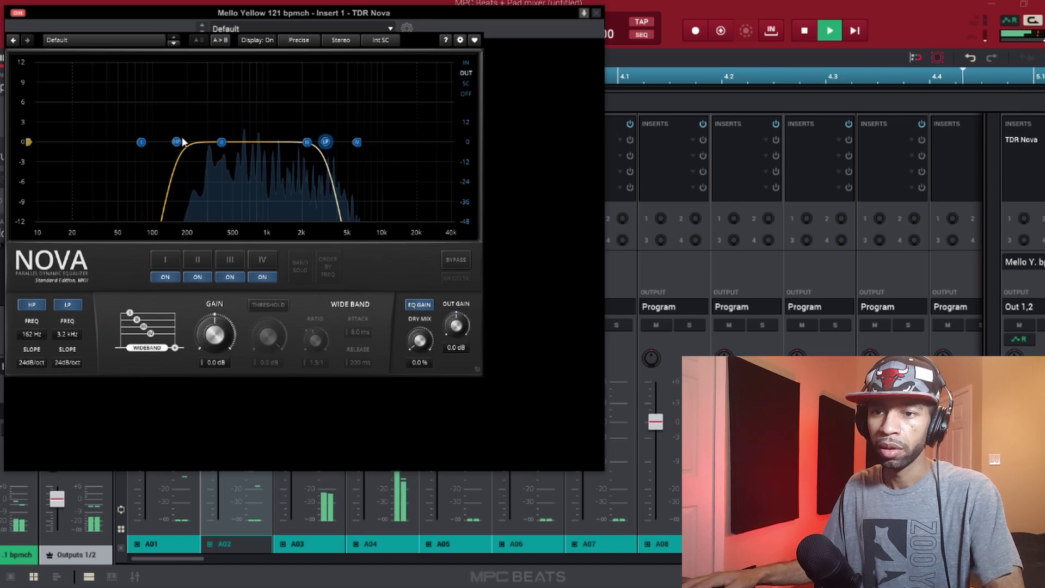
key(space)
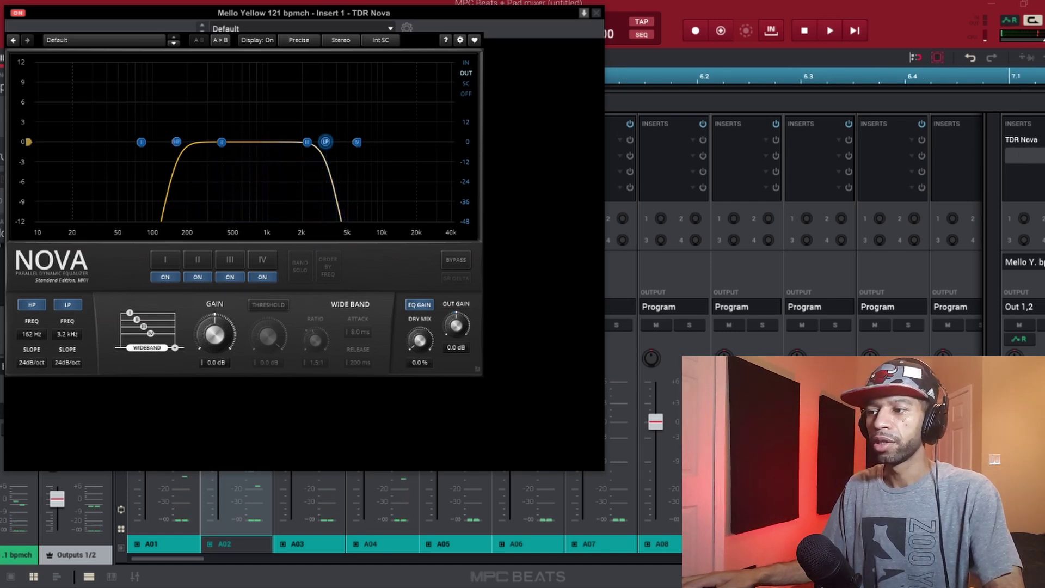
Step: Load AIR Reverb into the second insert of the Mello Yellow program channel
click(1034, 156)
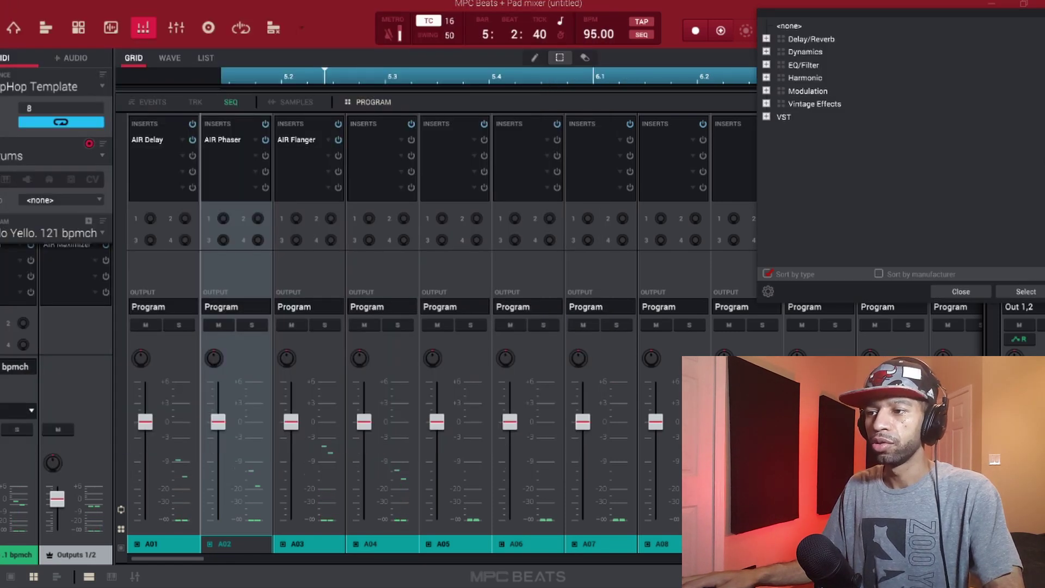
click(766, 39)
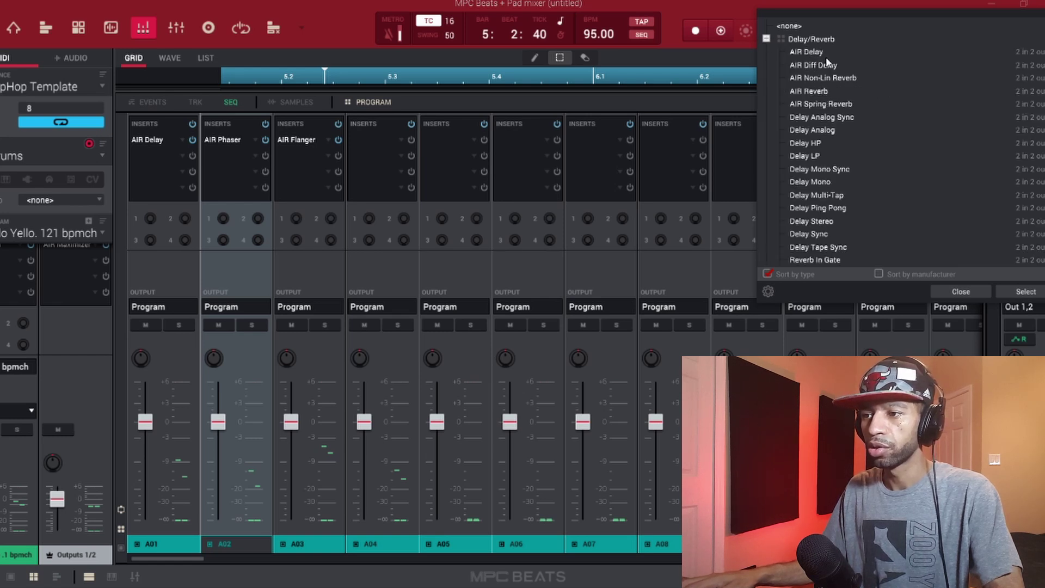
double_click(806, 91)
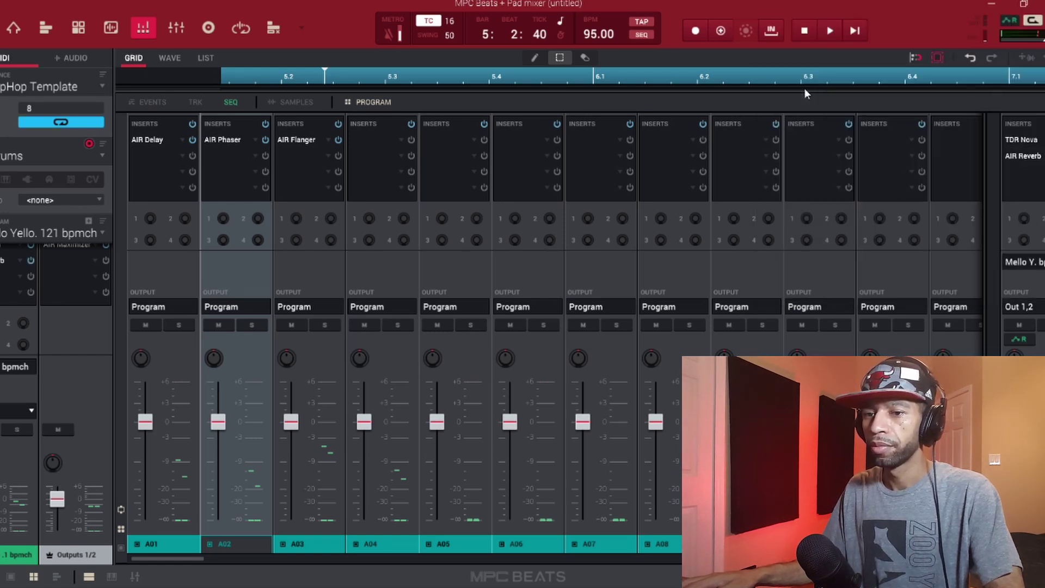
Step: Set the Ambience of the program channel's AIR Reverb to 50 %
click(1035, 156)
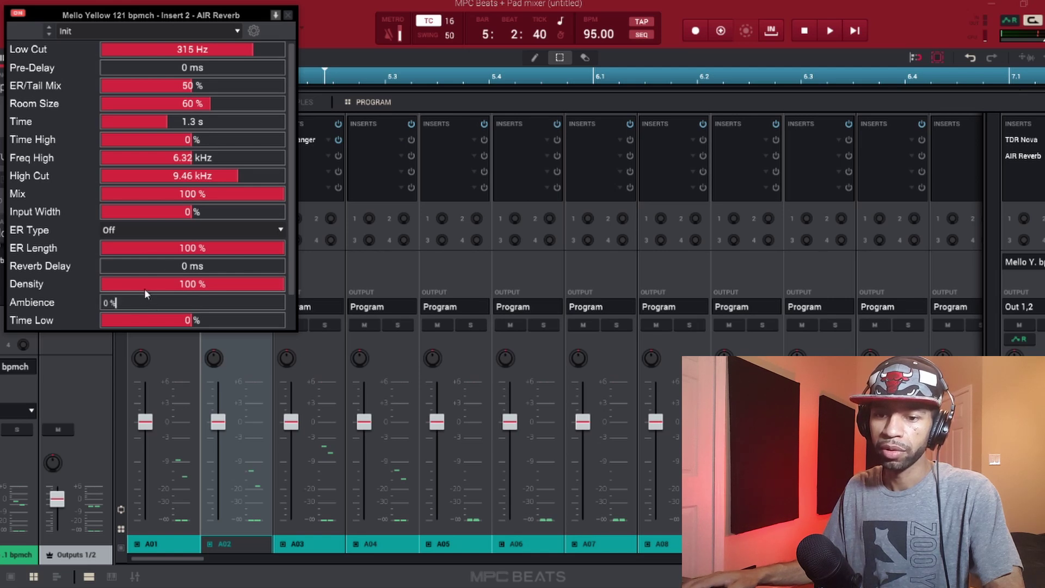
text(50)
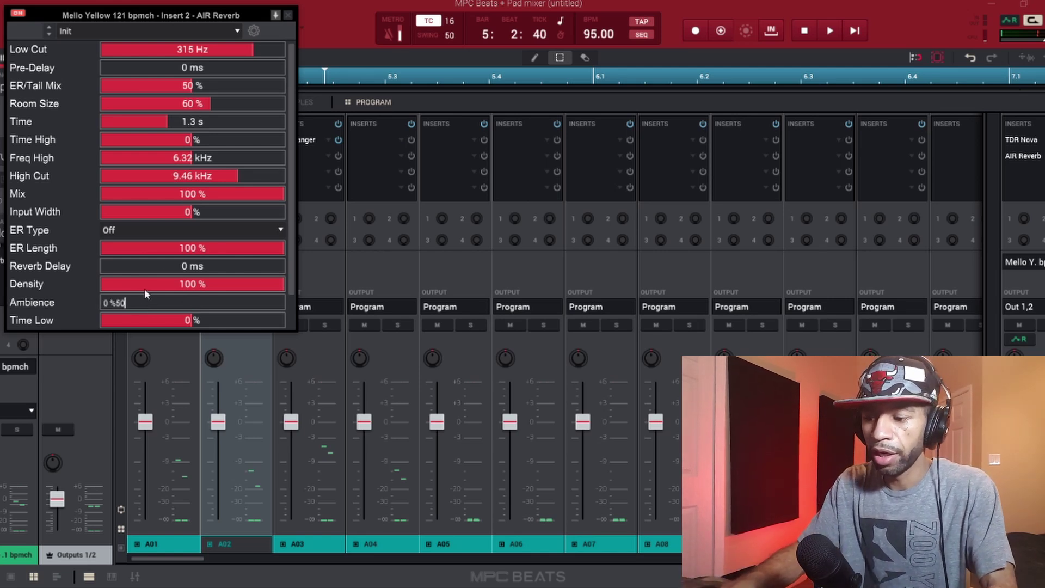
key(BackSpace)
key(BackSpace)
key(BackSpace)
key(BackSpace)
key(BackSpace)
text(5)
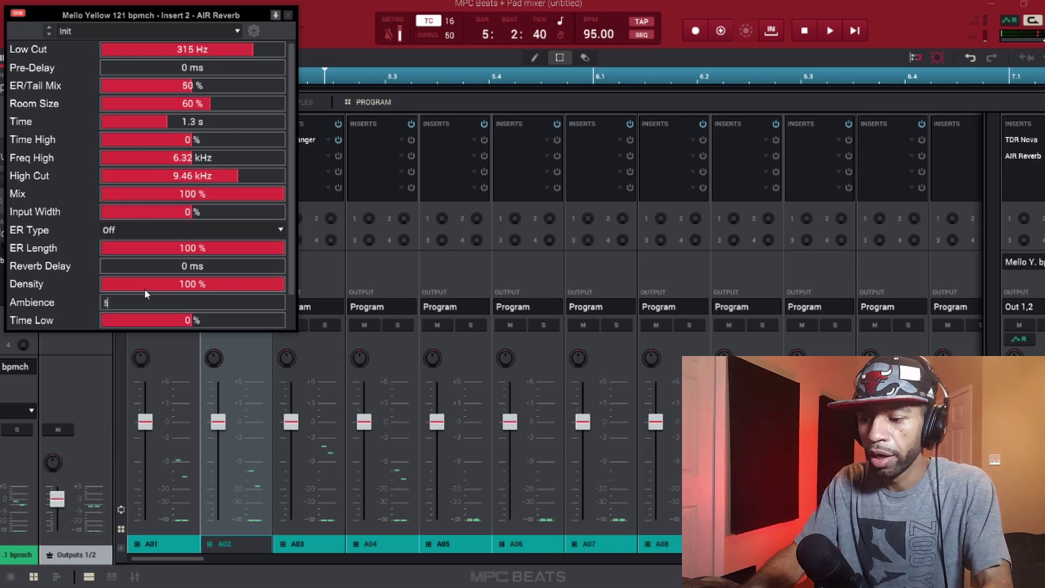
text(0)
key(Return)
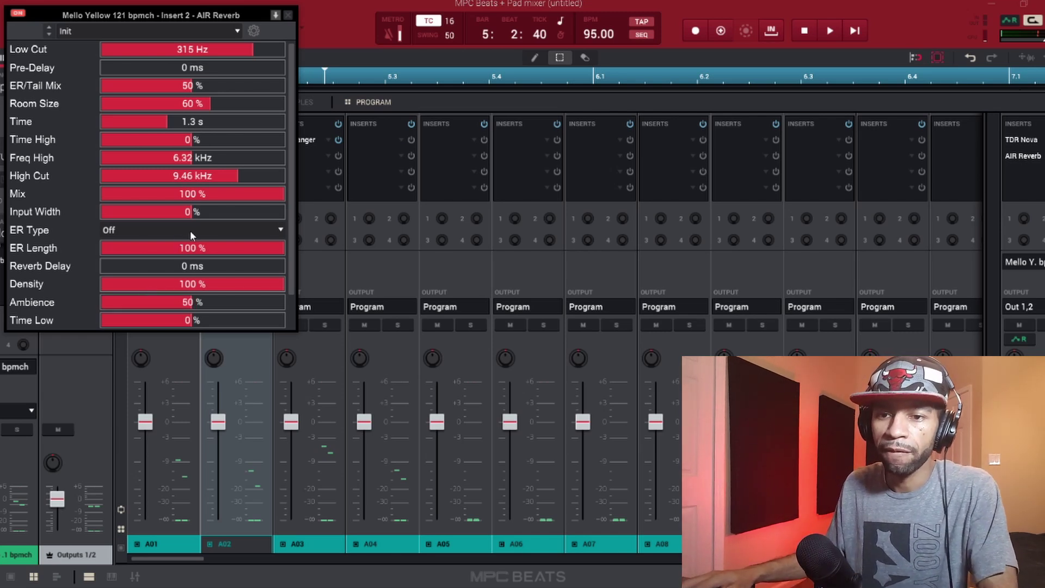
Step: Lower the AIR Reverb Mix to 30 % while auditioning the sequence
drag(282, 193, 241, 187)
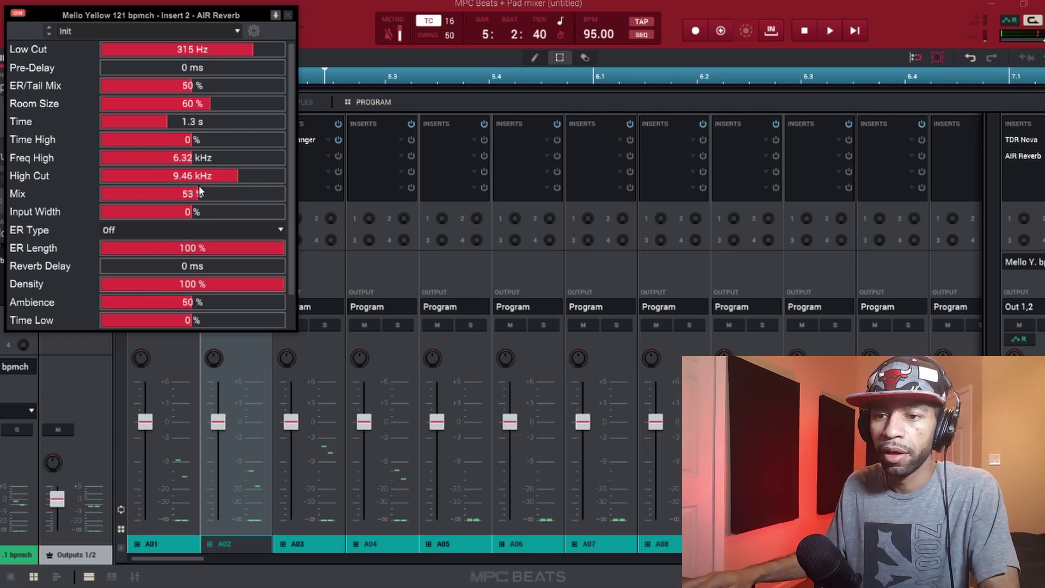
key(space)
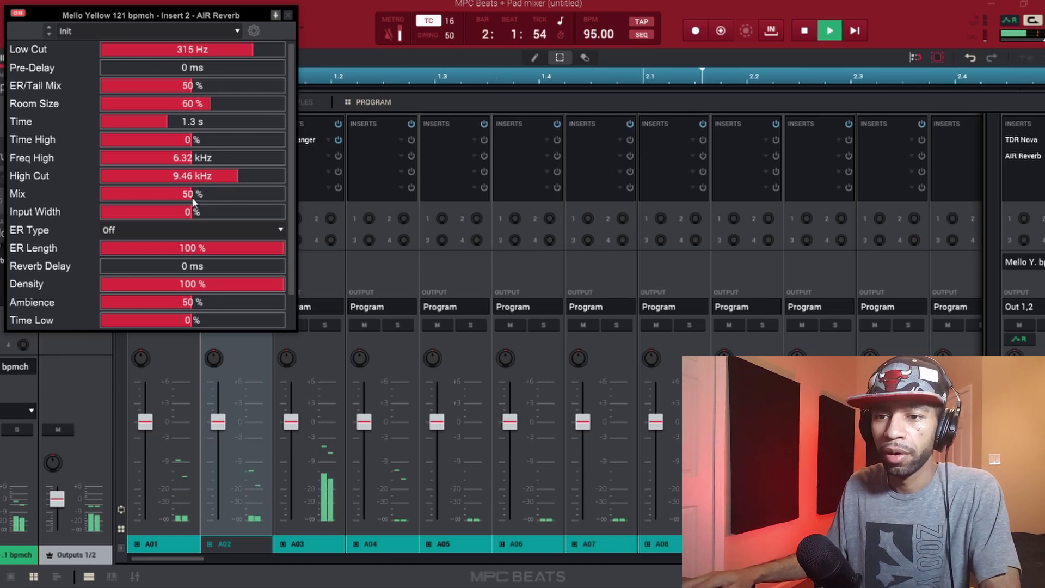
drag(194, 195, 157, 194)
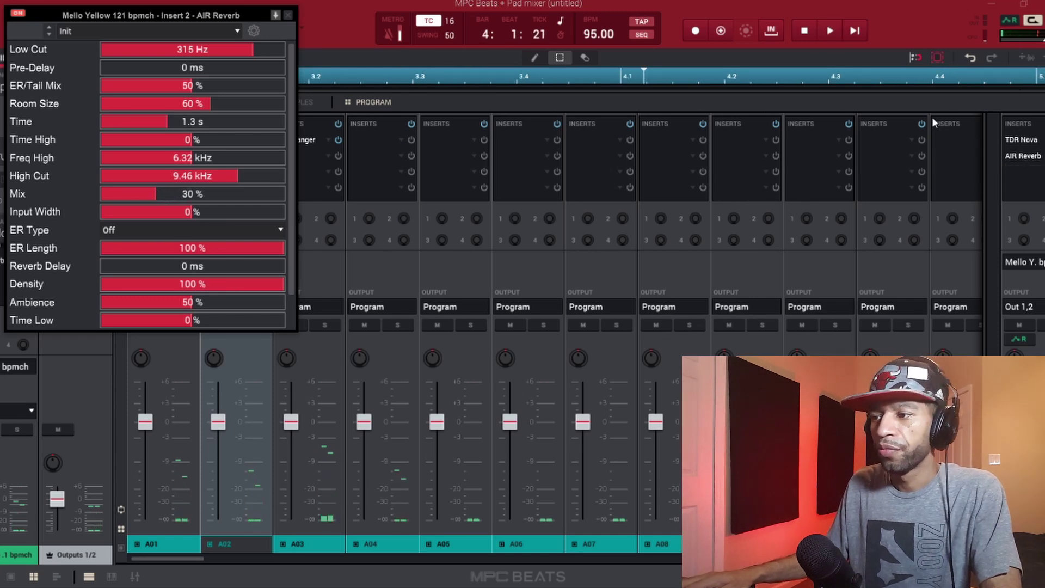
Step: Load the iZotope Vinyl VST into the third insert of the Mello Yellow program channel
click(1042, 156)
click(1021, 171)
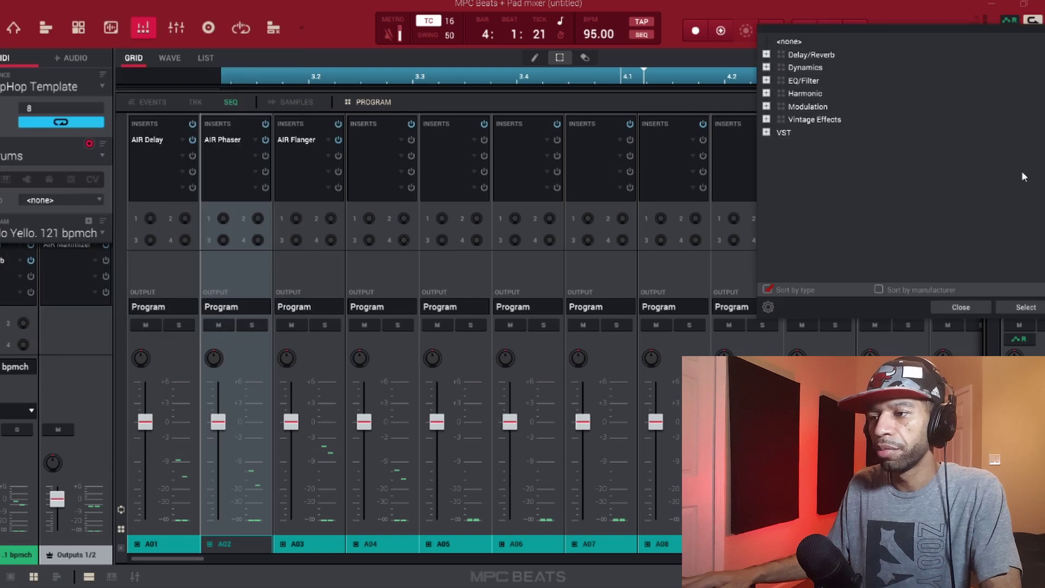
click(767, 132)
scroll(830, 164, down, 10)
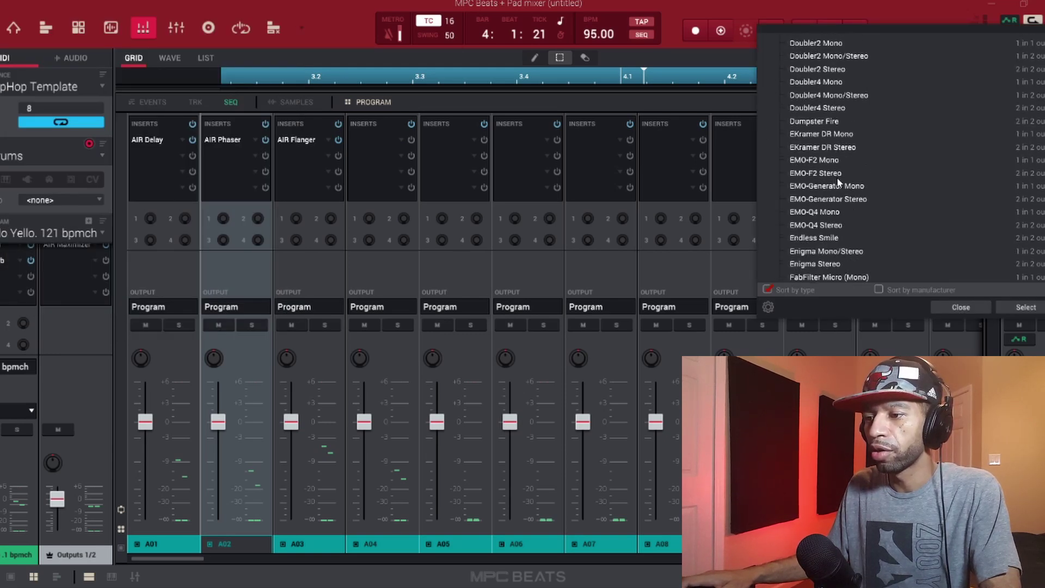
scroll(838, 179, down, 15)
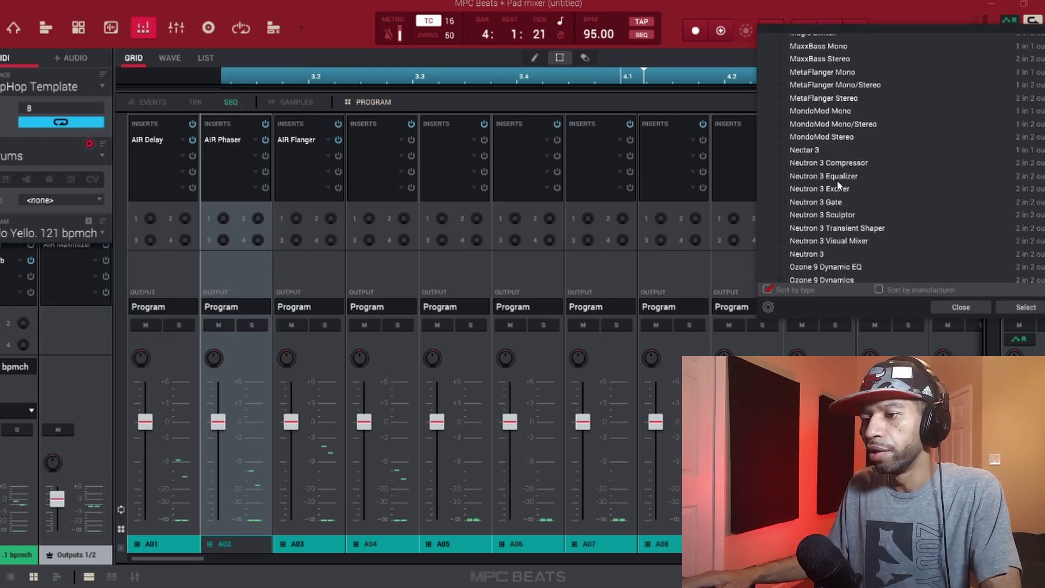
scroll(838, 182, down, 20)
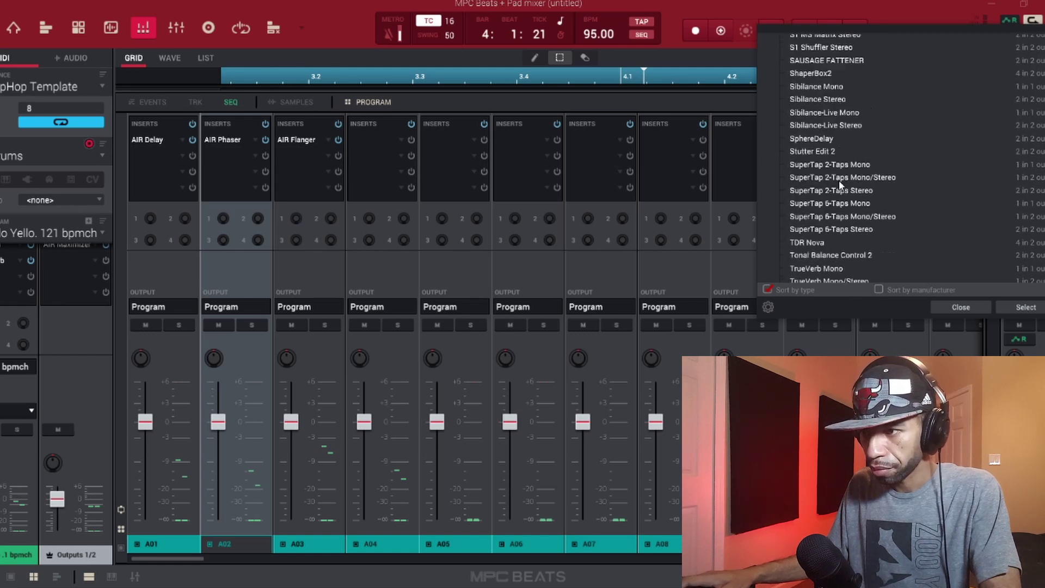
scroll(840, 184, down, 8)
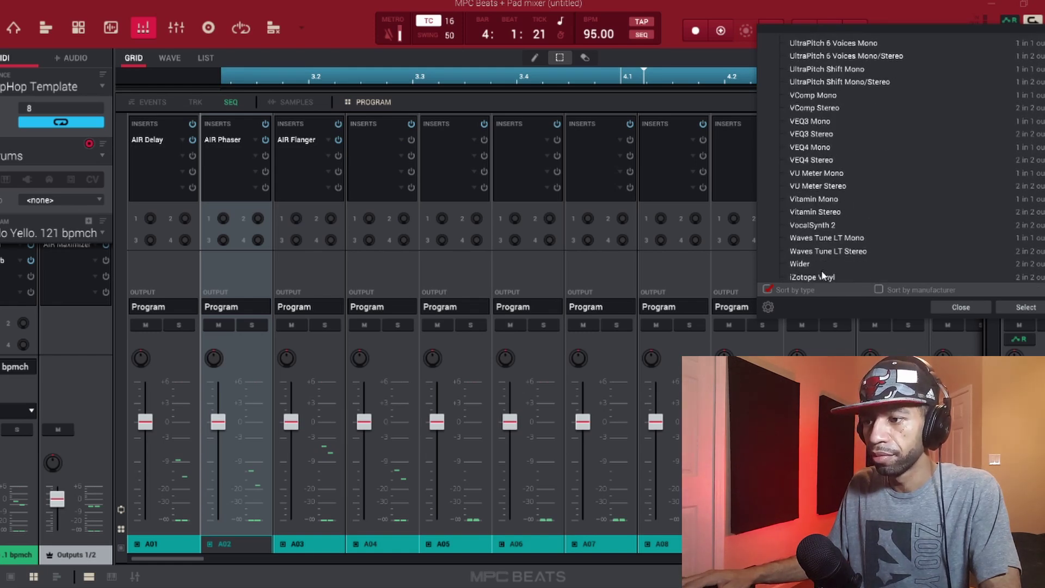
double_click(816, 276)
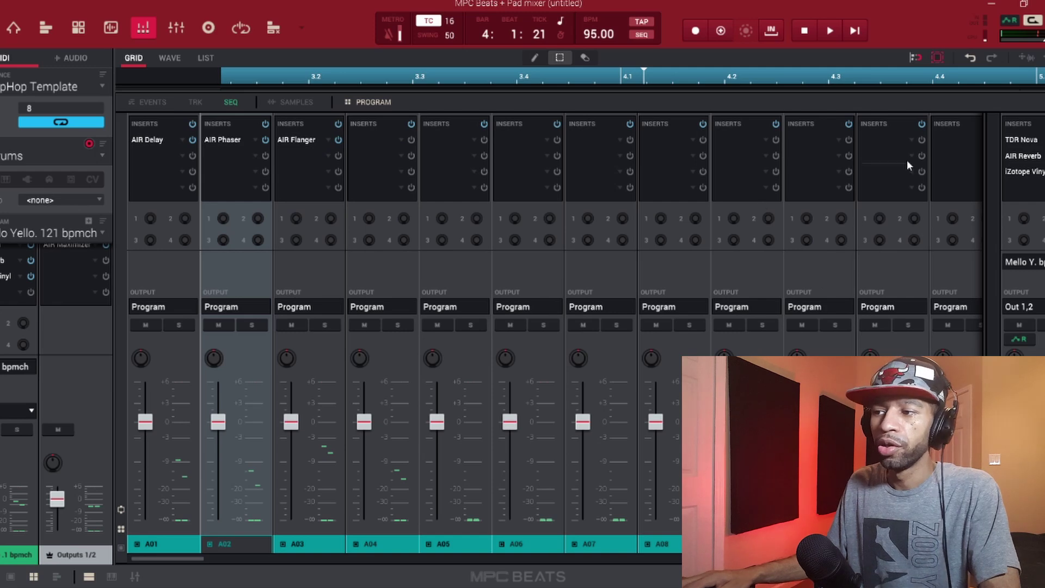
Step: Raise iZotope Vinyl's warp depth to about halfway, wear above the middle and mechanical noise slightly while auditioning the sequence
click(1020, 174)
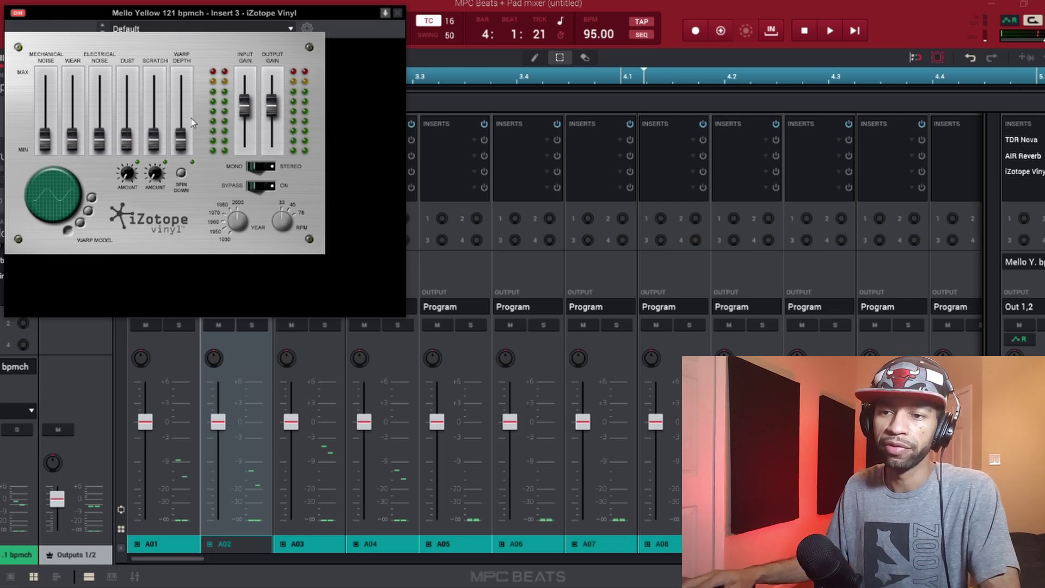
drag(183, 137, 184, 116)
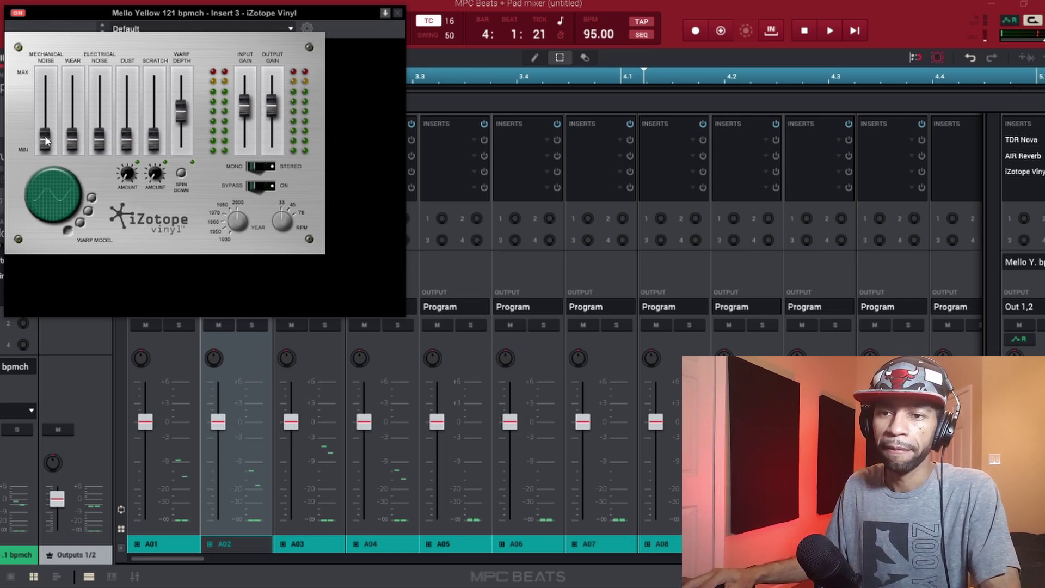
click(827, 30)
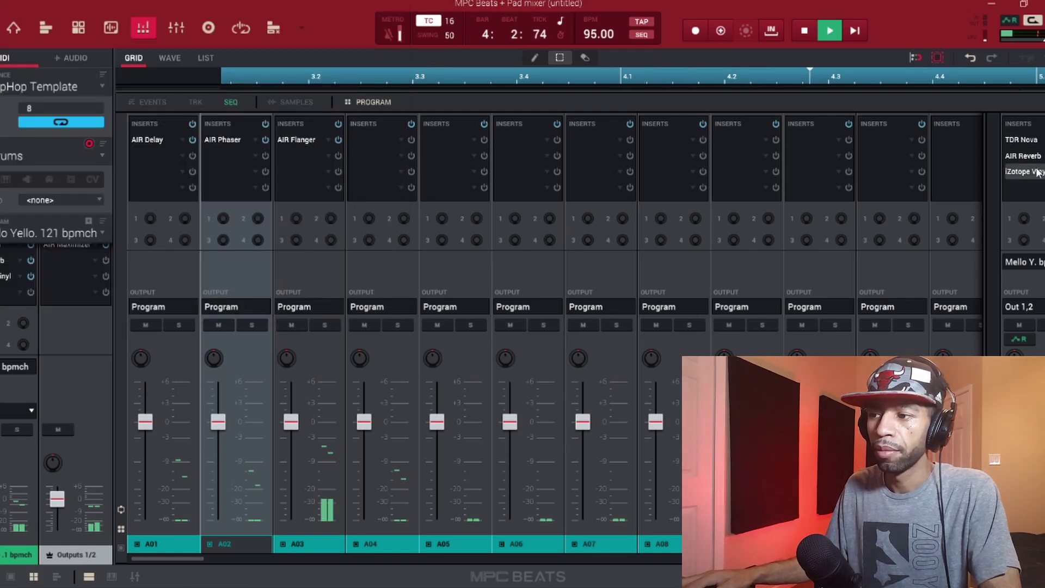
drag(44, 142, 88, 104)
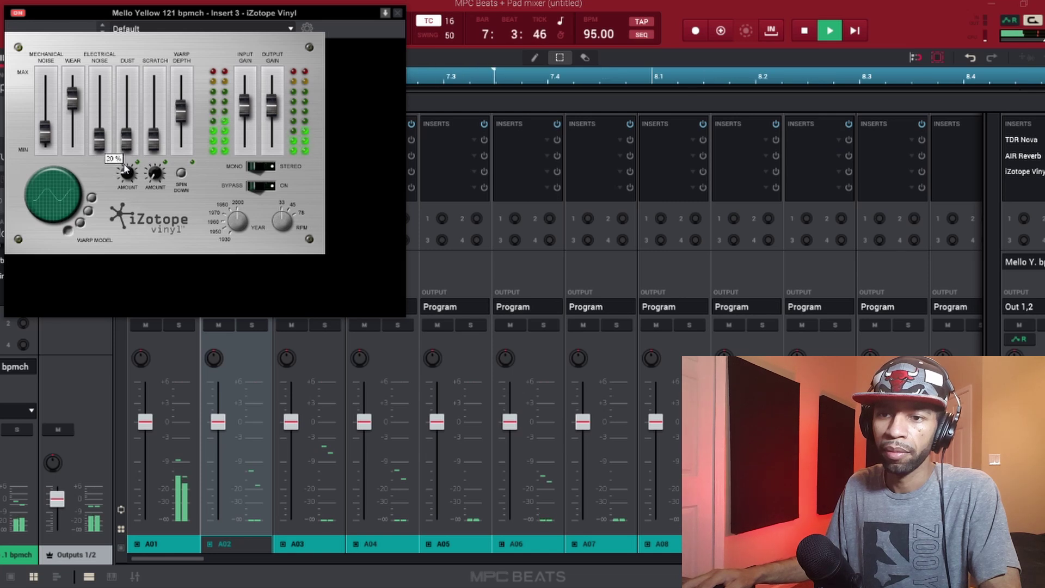
drag(126, 175, 126, 168)
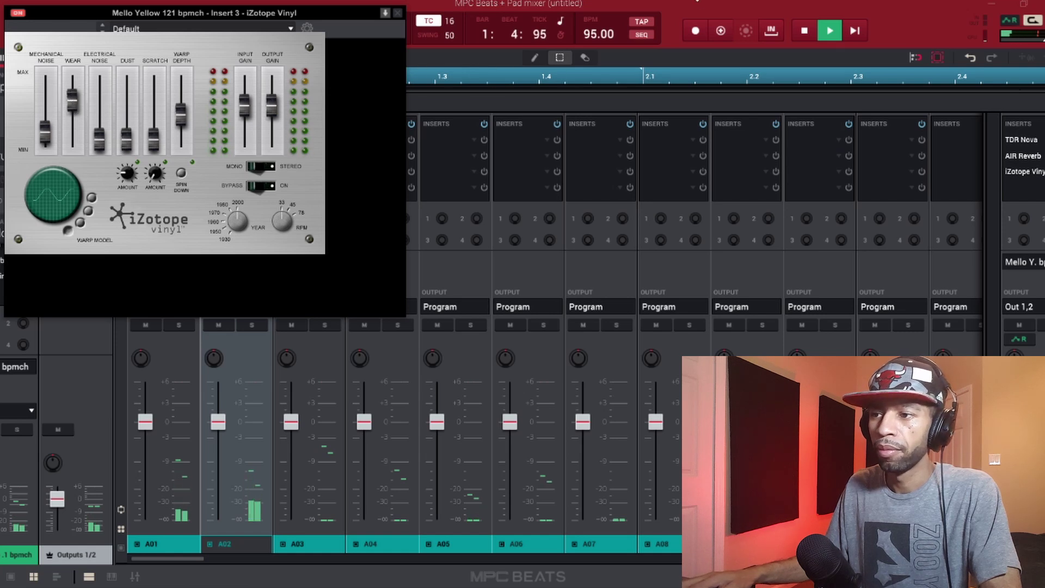
click(816, 31)
click(805, 30)
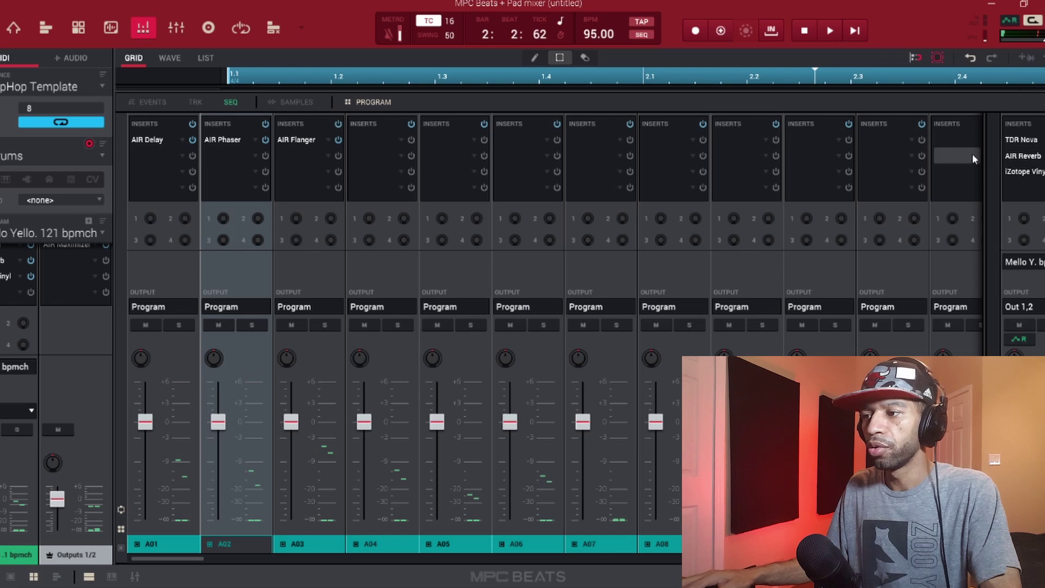
Step: Reduce iZotope Vinyl's mechanical noise to near minimum, close the plugin and play back the sequence with all effects
click(1024, 171)
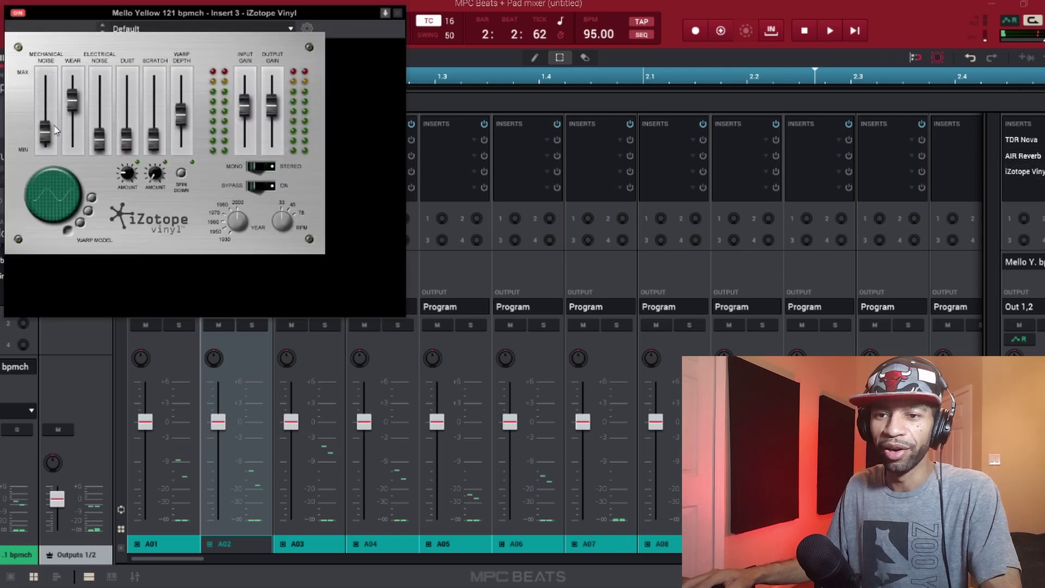
drag(48, 138, 48, 141)
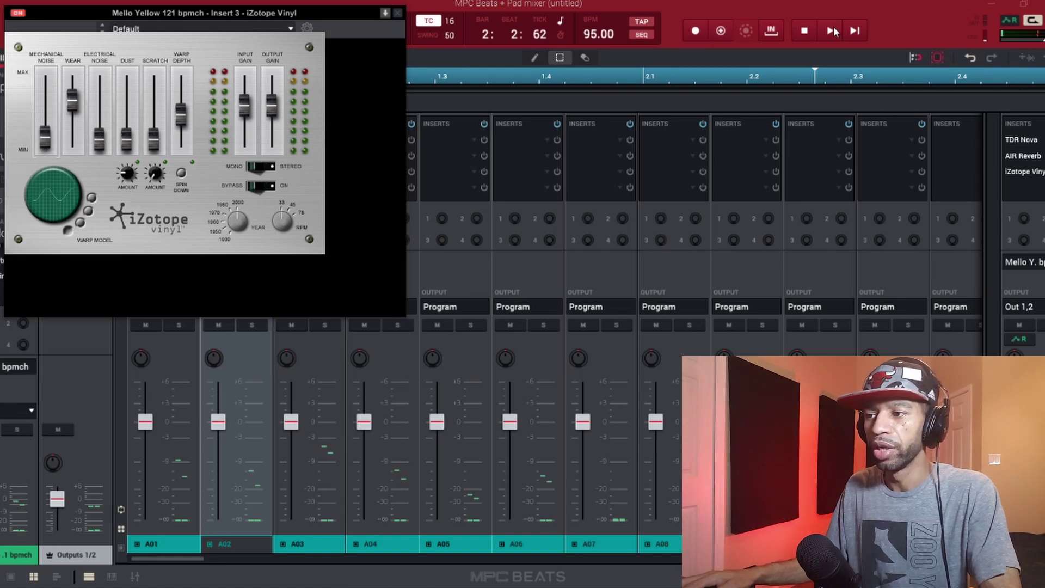
click(398, 14)
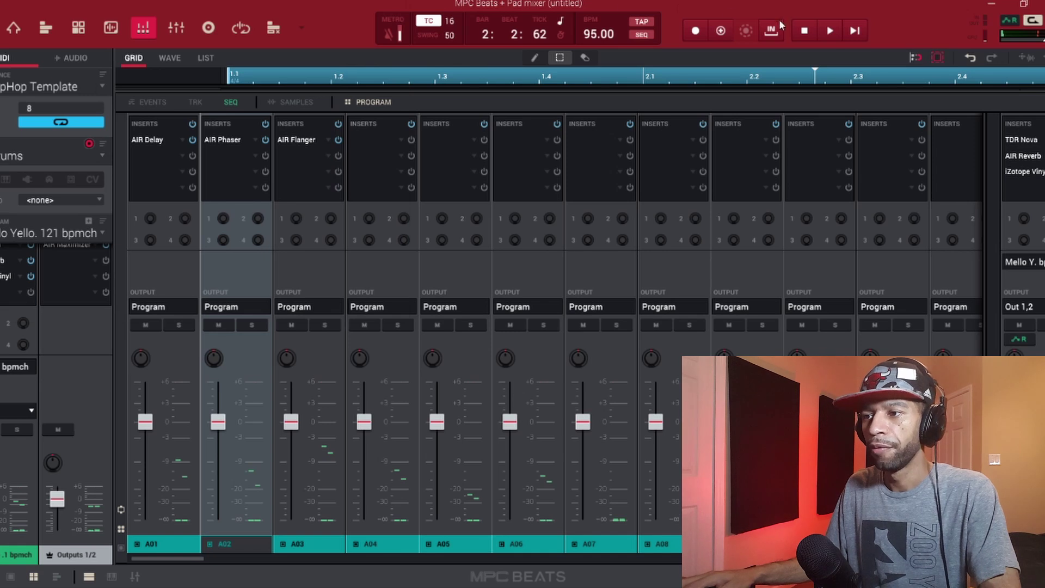
click(834, 29)
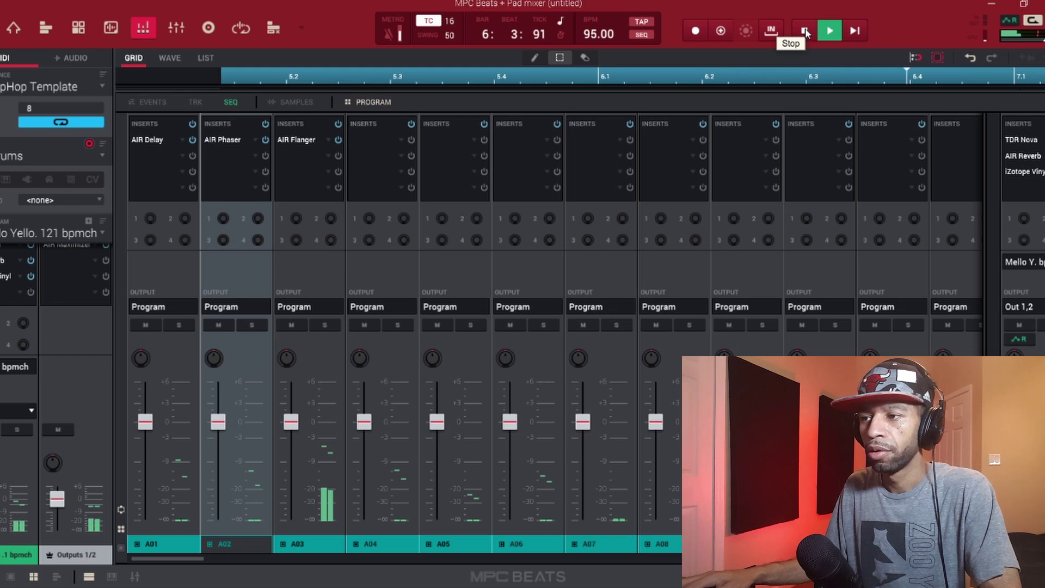
Step: Stop the sequence, switch to Program Edit mode and show the file browser with the original Mello Yellow 121 bpm.wav loop
click(805, 32)
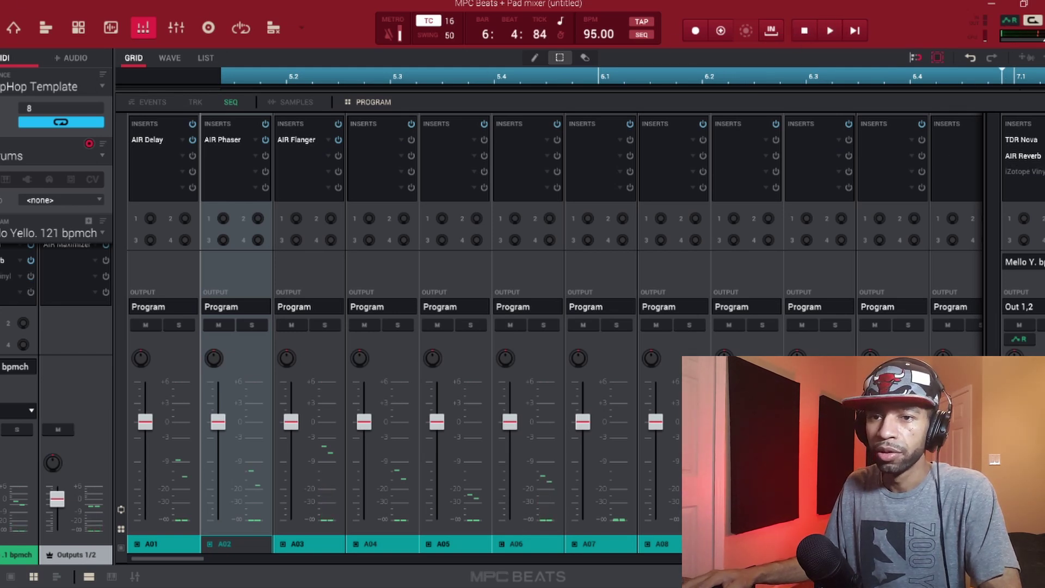
click(17, 27)
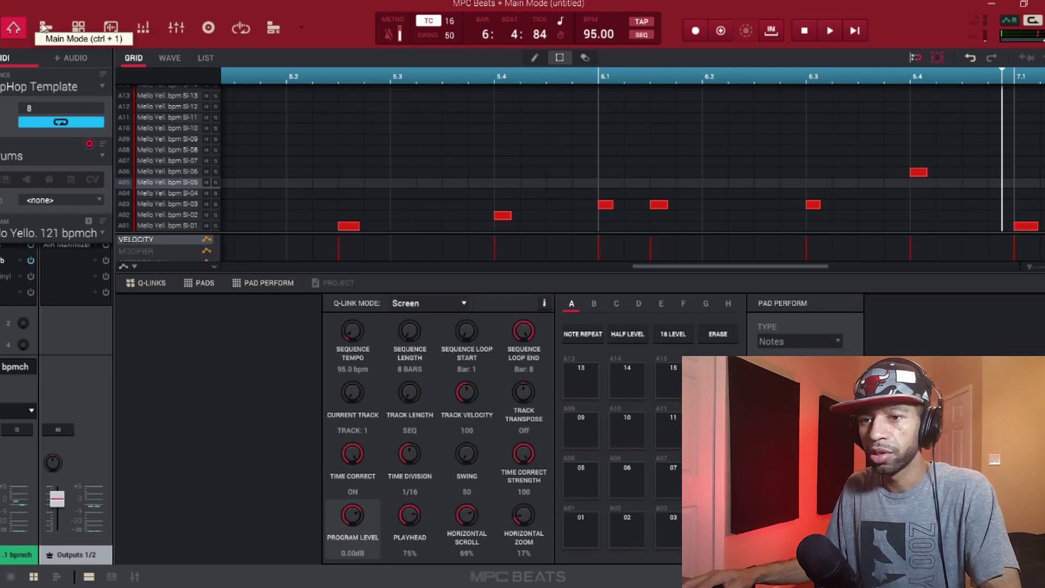
click(56, 27)
click(79, 27)
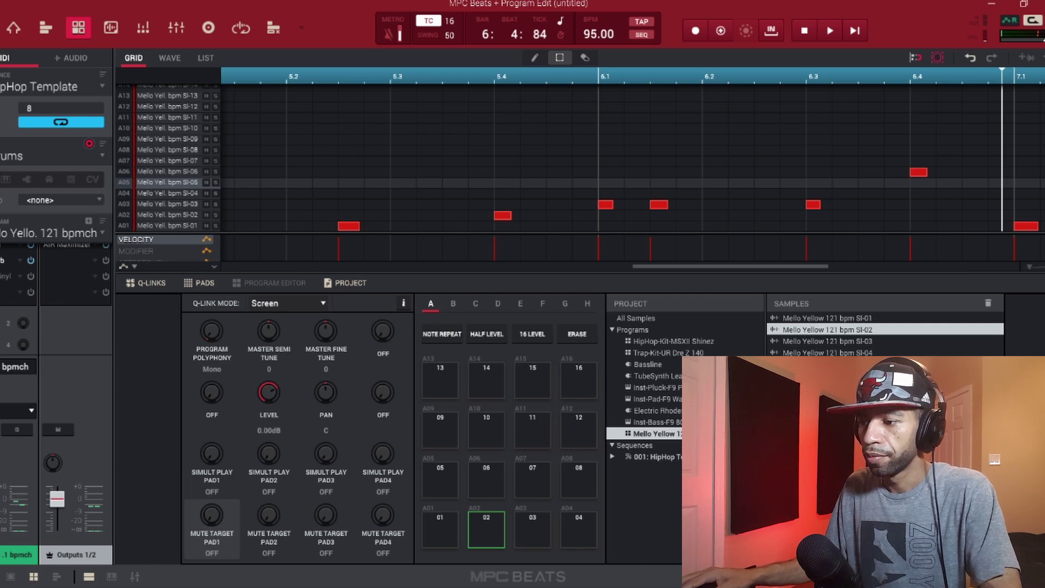
key(ctrl+b)
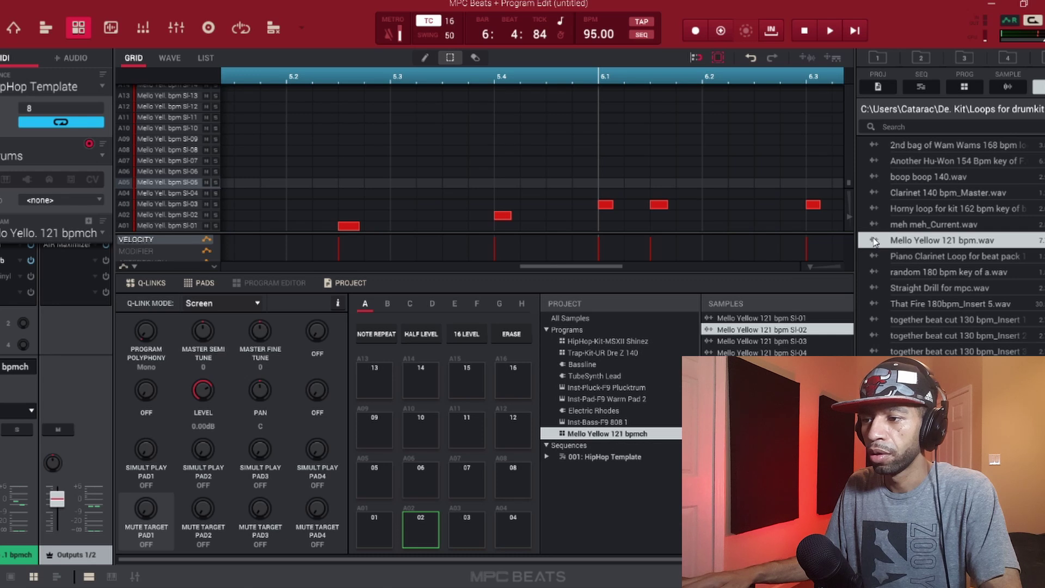
Step: Play back the chopped Mello Yellow sequence from bar 1 with its effects, and stop it after a few bars
click(835, 30)
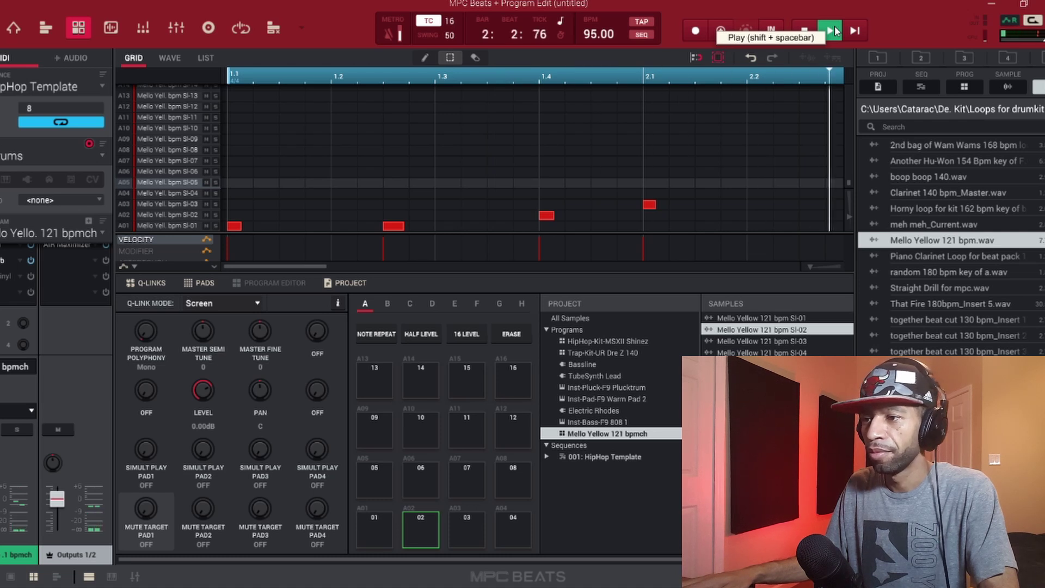
click(805, 33)
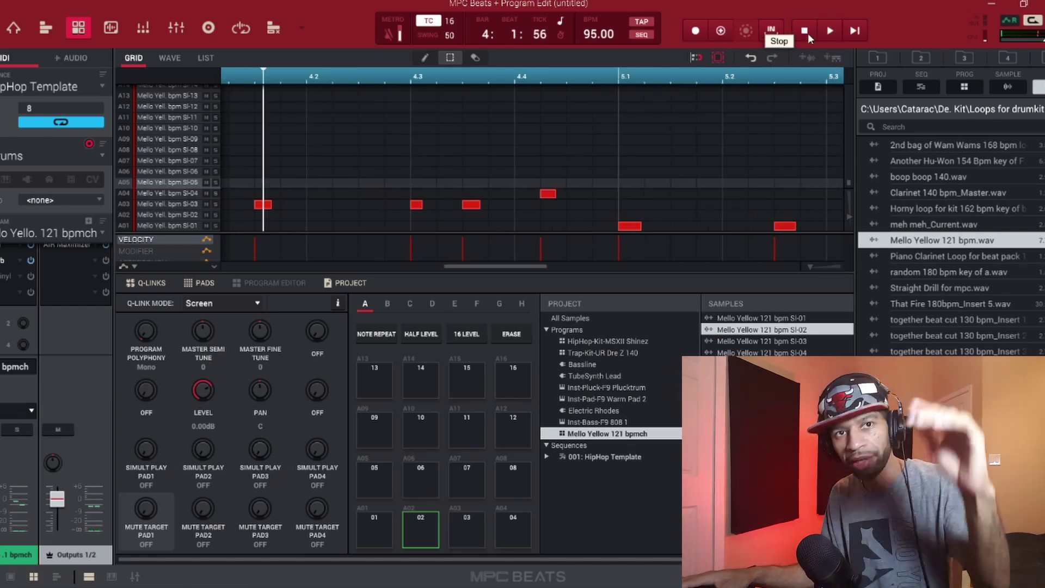